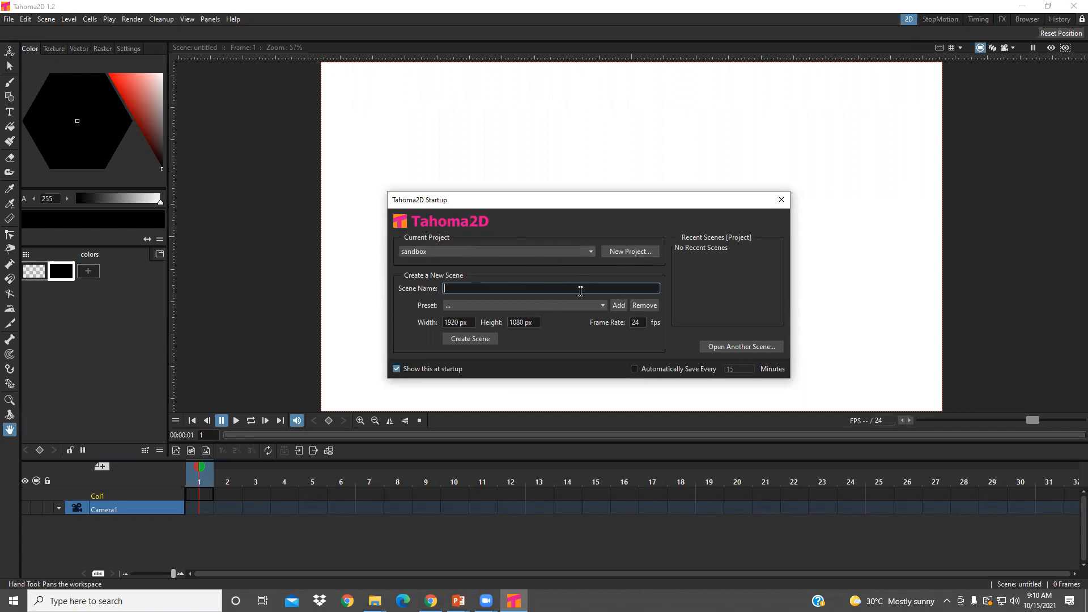
# - Create a new scene named "Bouncing ball 1" with a frame rate of 12 fps
pyautogui.write('ouncing ball 1')
pyautogui.click(641, 322)
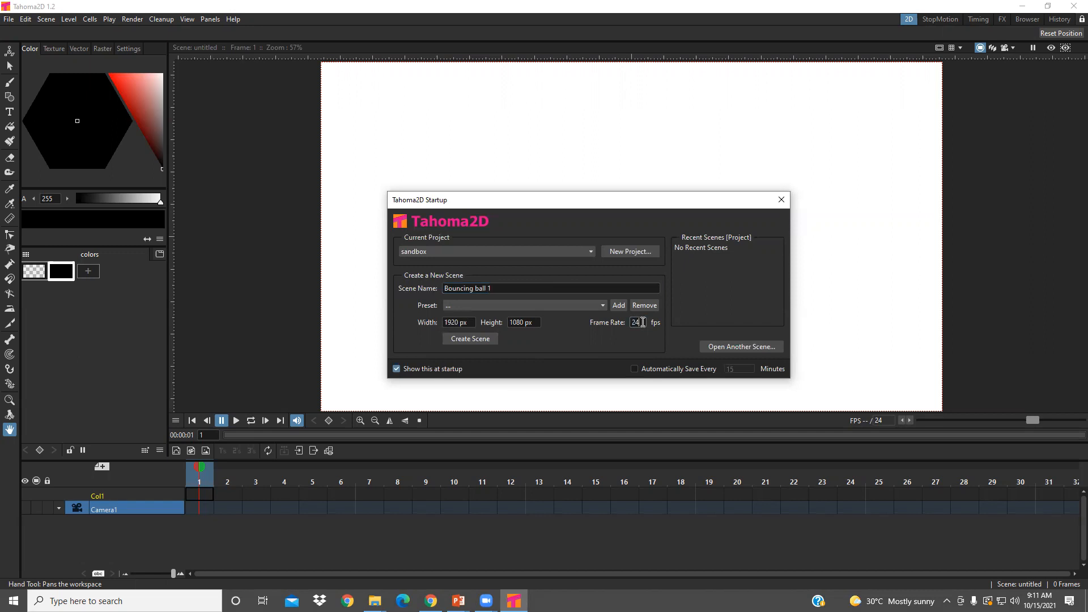
pyautogui.doubleClick(635, 322)
pyautogui.press('BackSpace')
pyautogui.write('12')
pyautogui.click(467, 339)
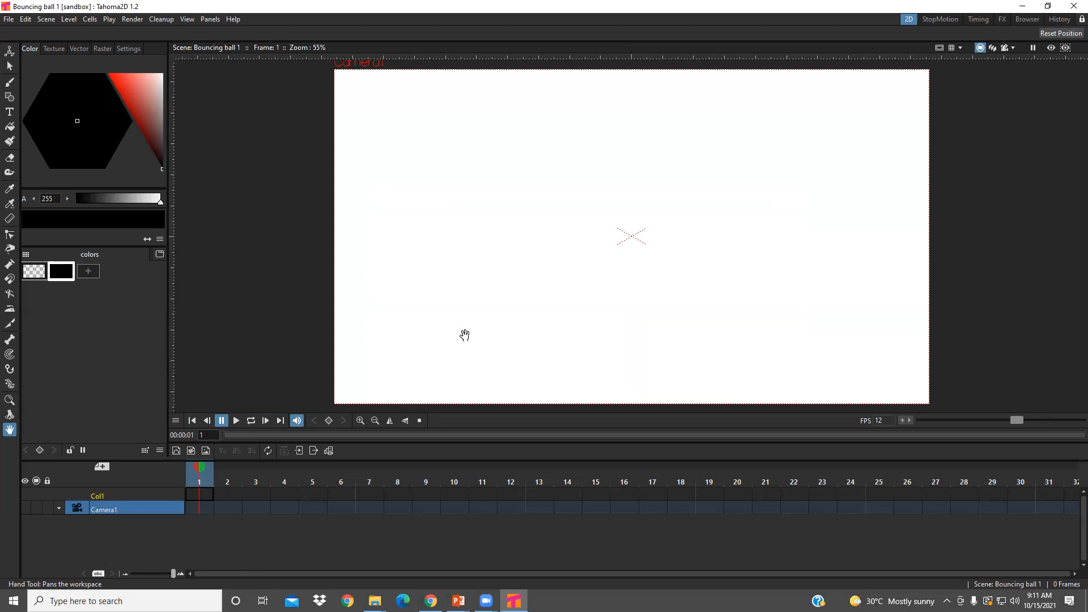
# - Look through the StopMotion, Timing, FX and Browser workspaces, return to the 2D workspace and view the list of available panels
pyautogui.click(939, 18)
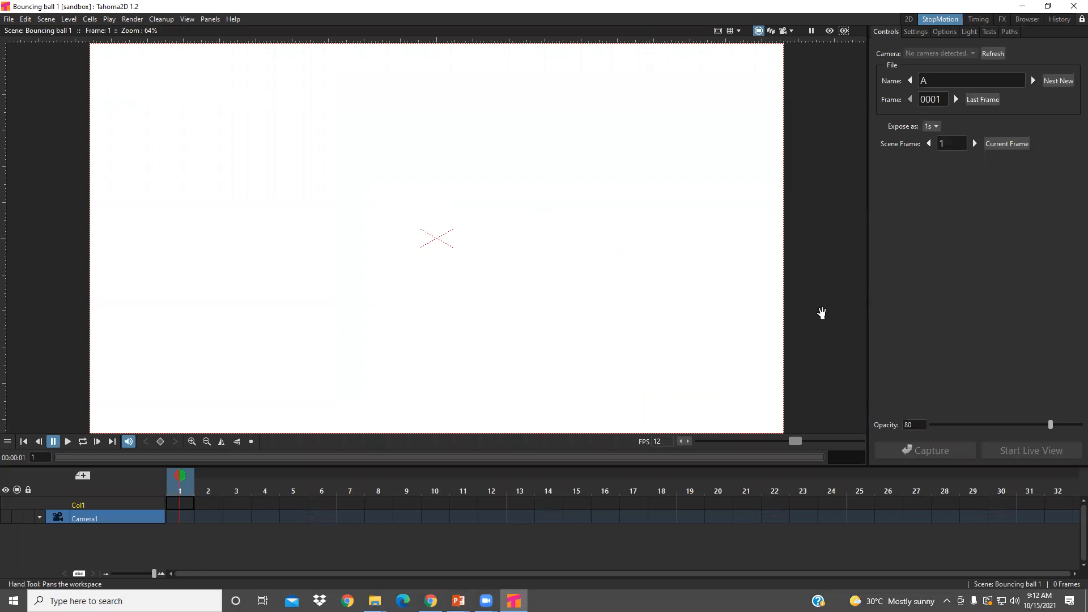
pyautogui.click(979, 19)
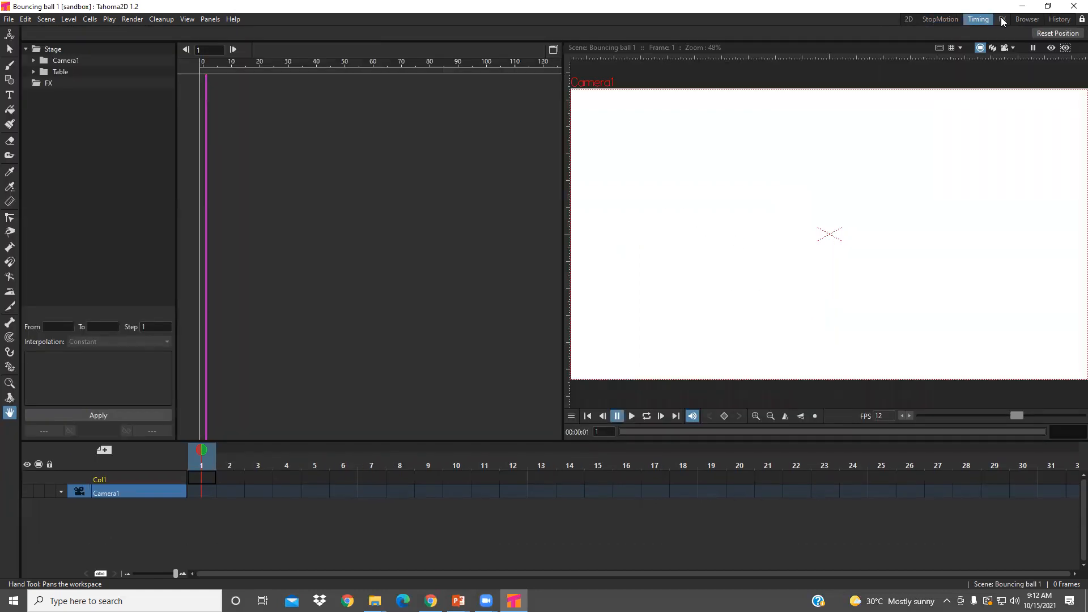
pyautogui.click(1002, 19)
pyautogui.click(1024, 20)
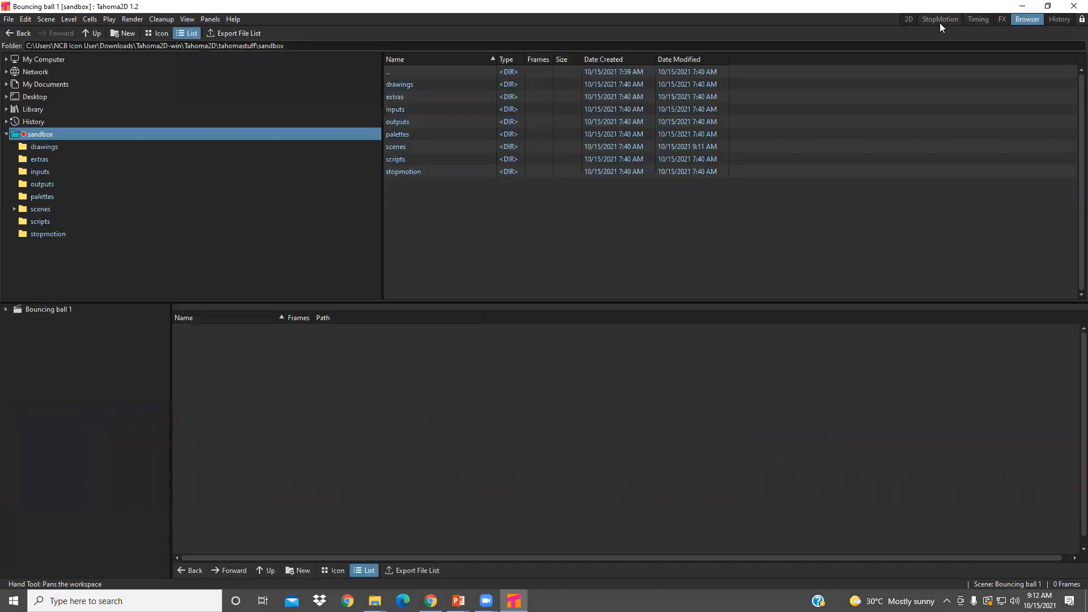
pyautogui.click(908, 20)
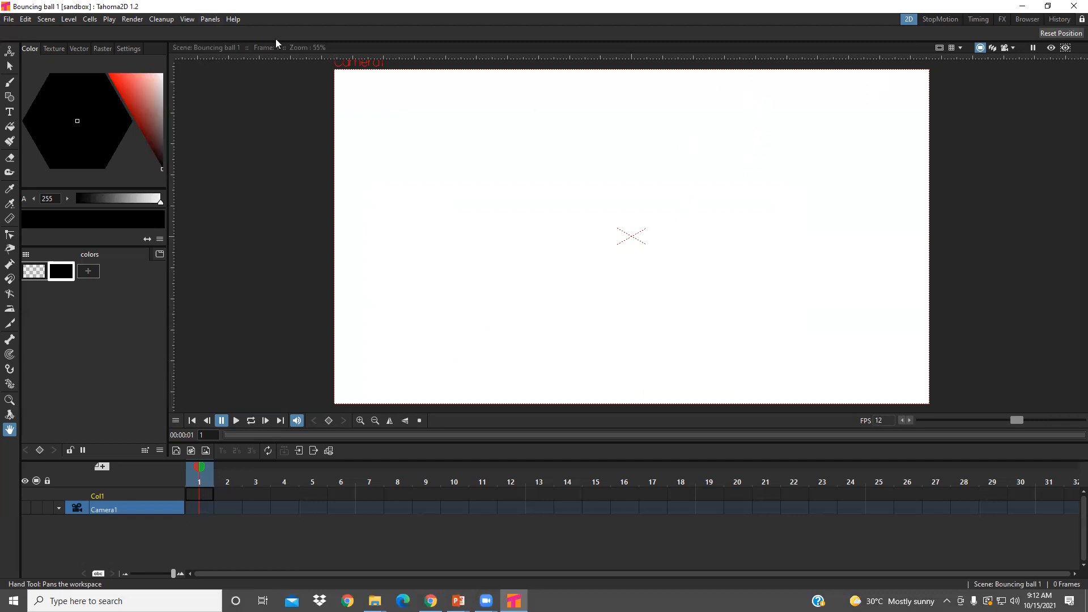
pyautogui.click(209, 19)
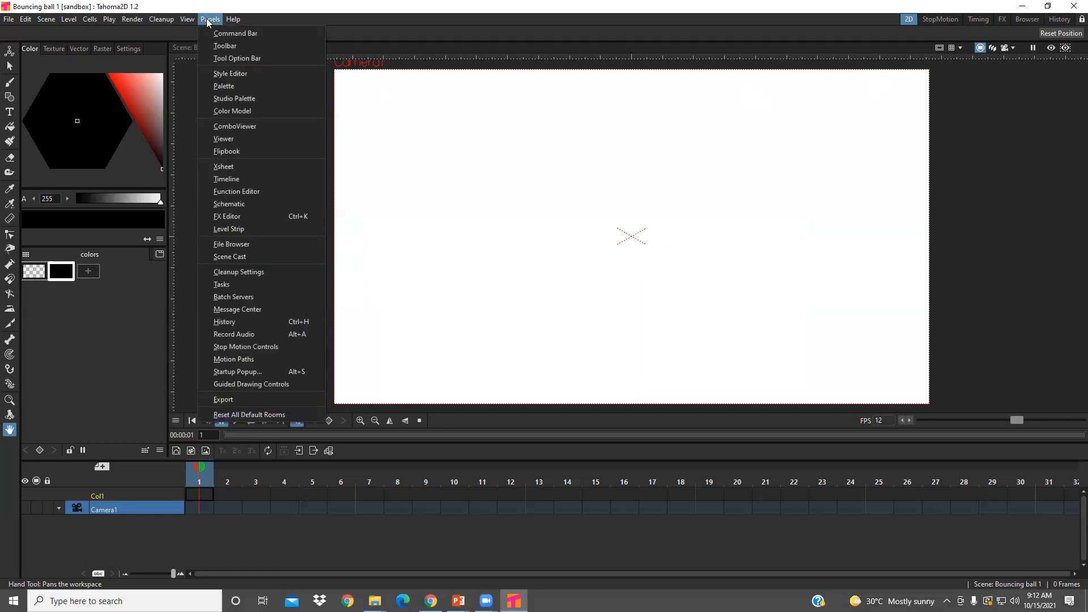
pyautogui.click(206, 18)
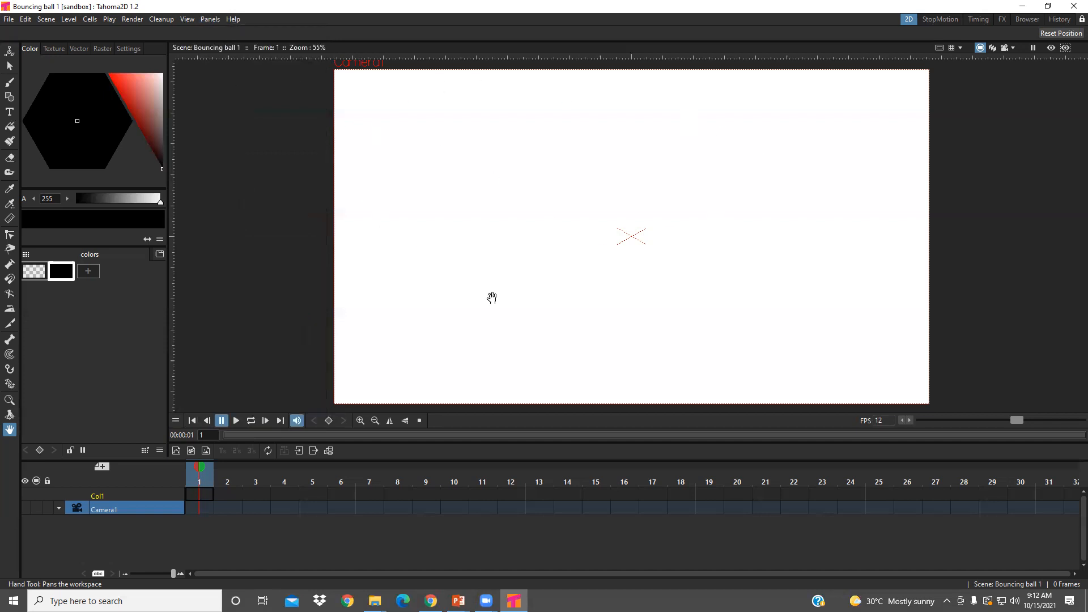
# - Add a new level A of the Raster Level type to the empty scene
pyautogui.scroll(1, 575, 284)
pyautogui.scroll(-1, 576, 284)
pyautogui.scroll(-1, 576, 284)
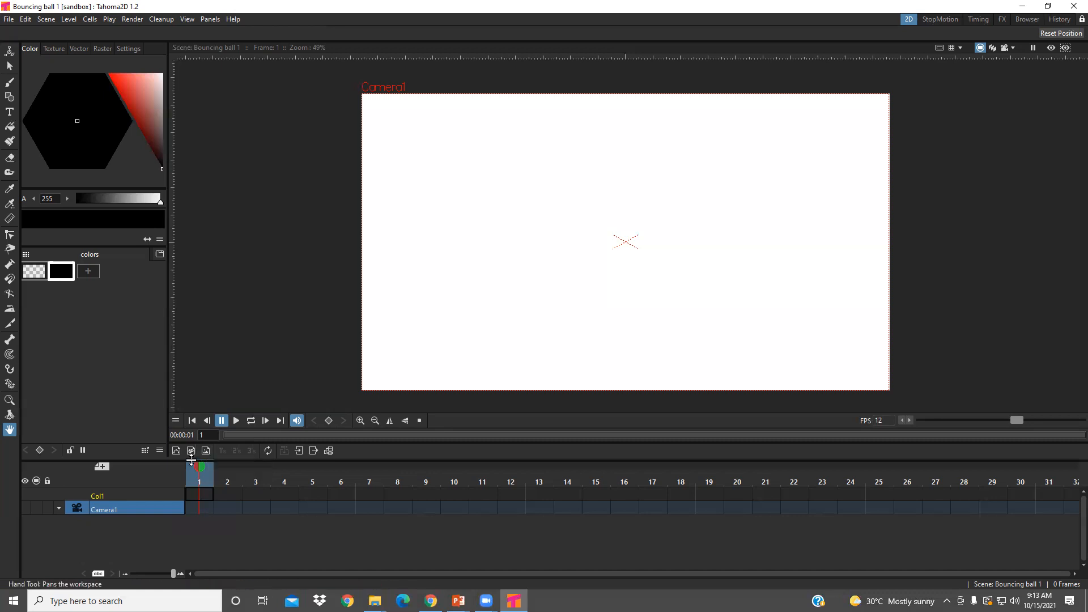
pyautogui.click(101, 467)
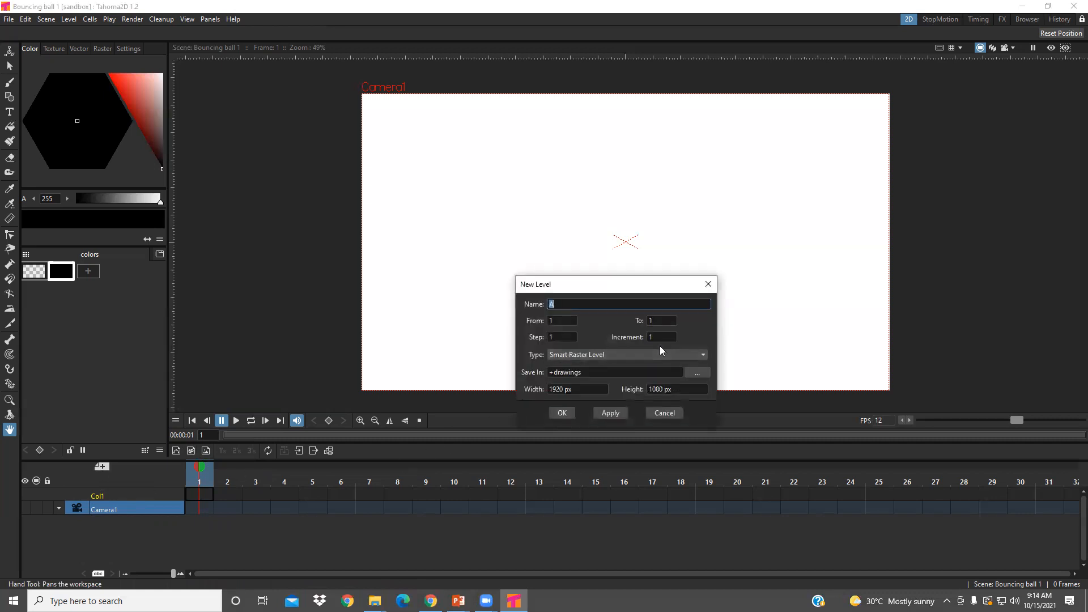
pyautogui.click(701, 354)
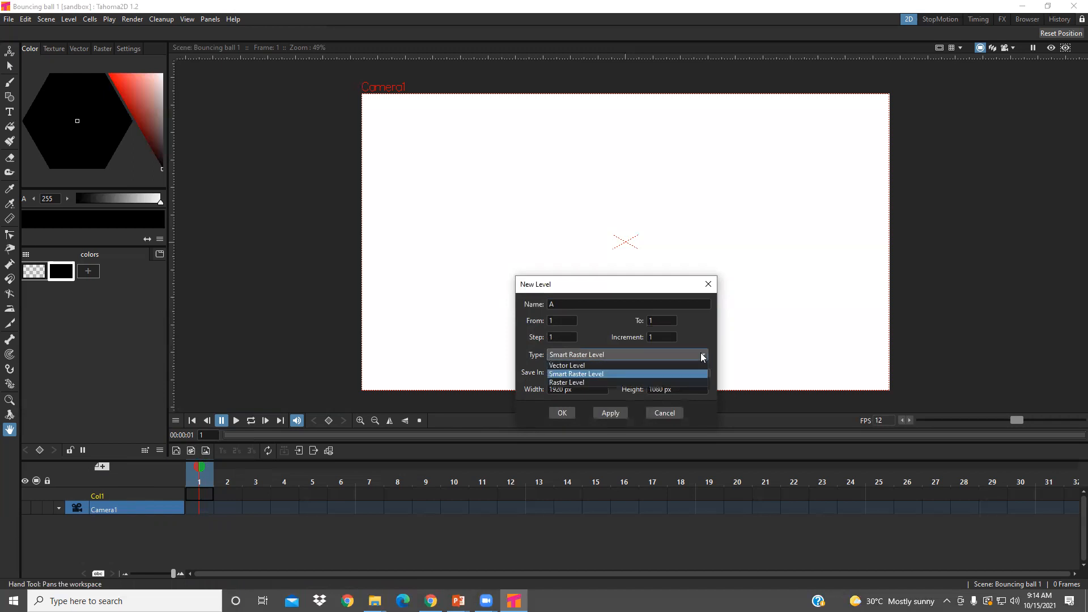
pyautogui.click(598, 383)
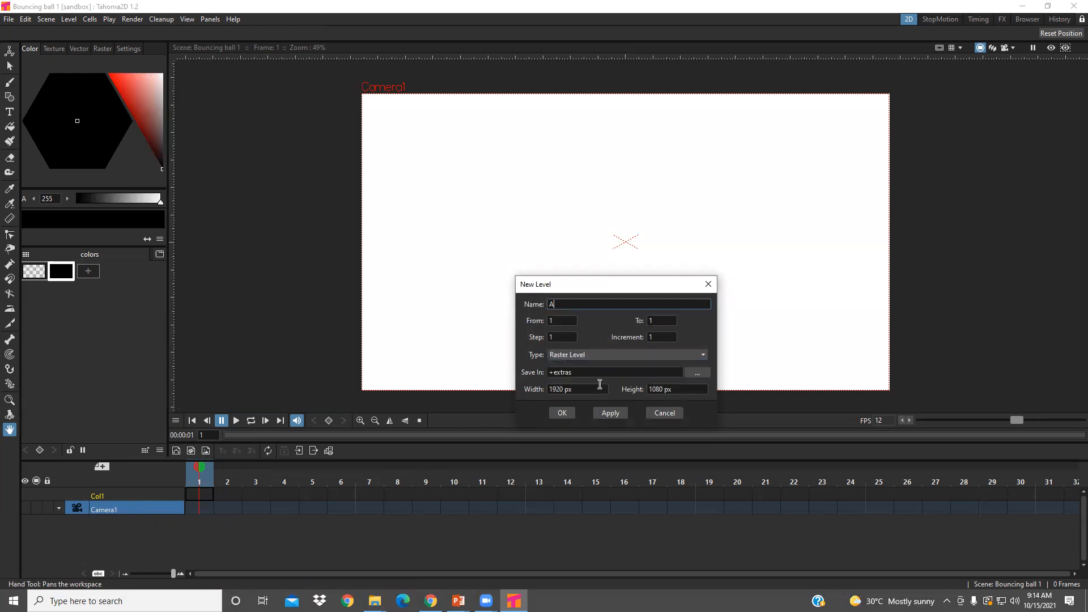
pyautogui.click(560, 413)
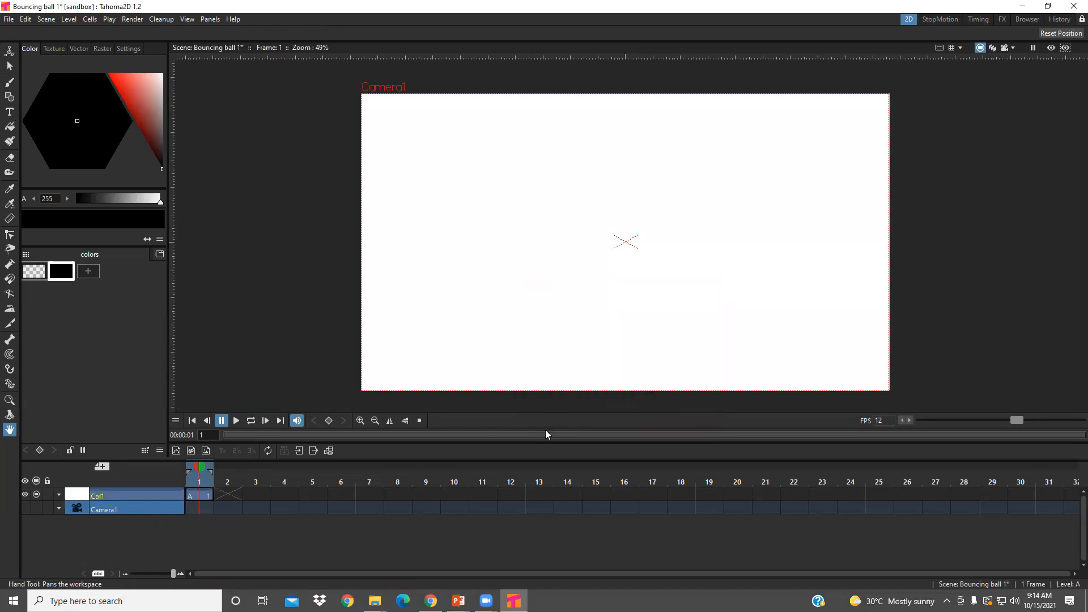
# - Rename the new level's timeline column as "Ground"
pyautogui.doubleClick(103, 494)
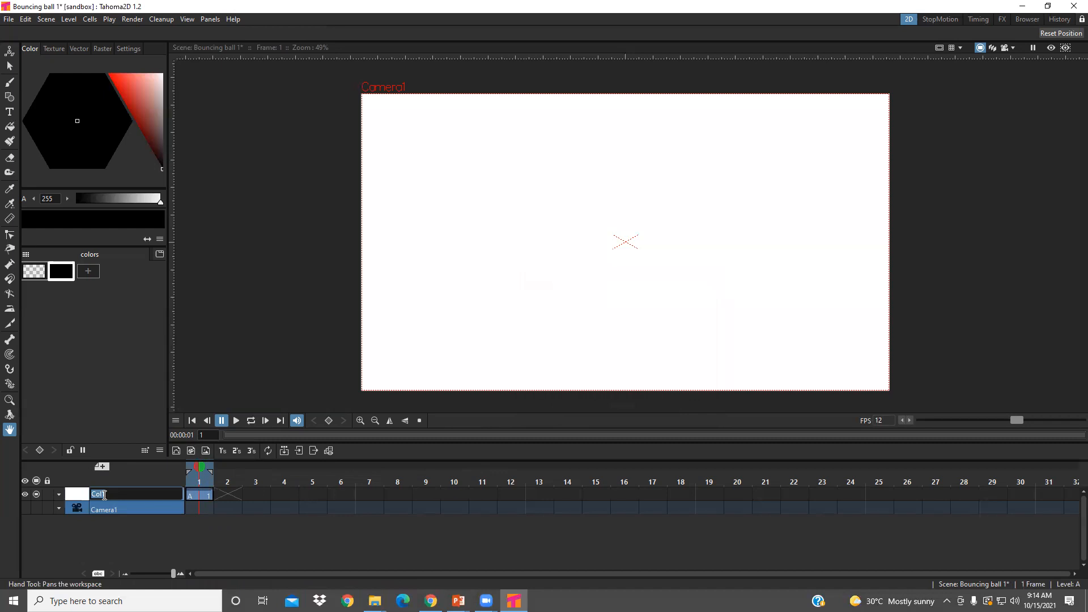
pyautogui.write('Ground')
# - Draw a roughly horizontal black ground line with the Brush tool across the lower canvas on frame 1 of Ground
pyautogui.click(199, 494)
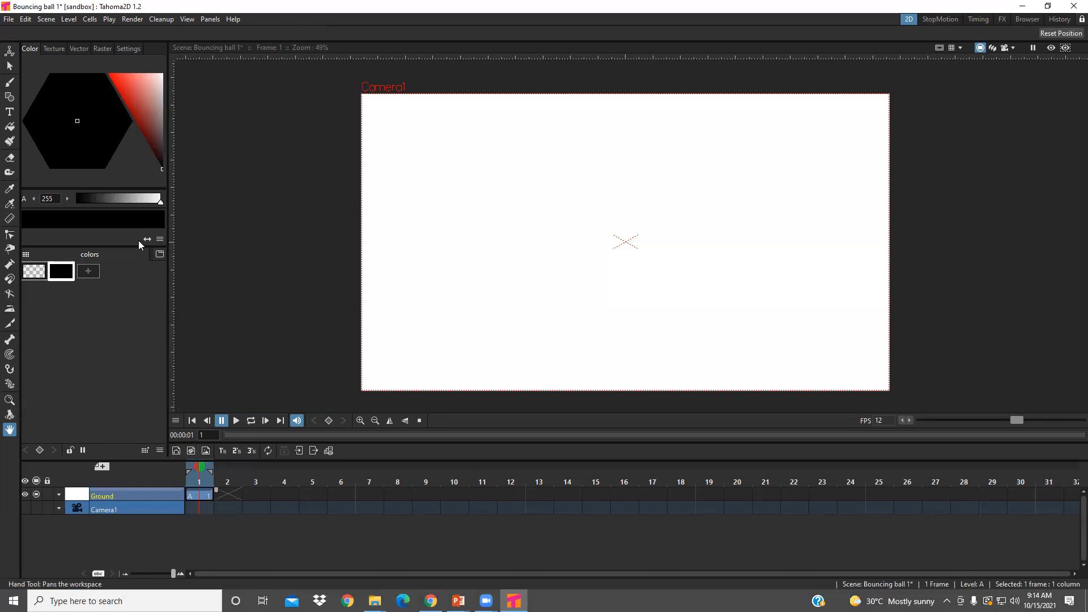
pyautogui.click(10, 84)
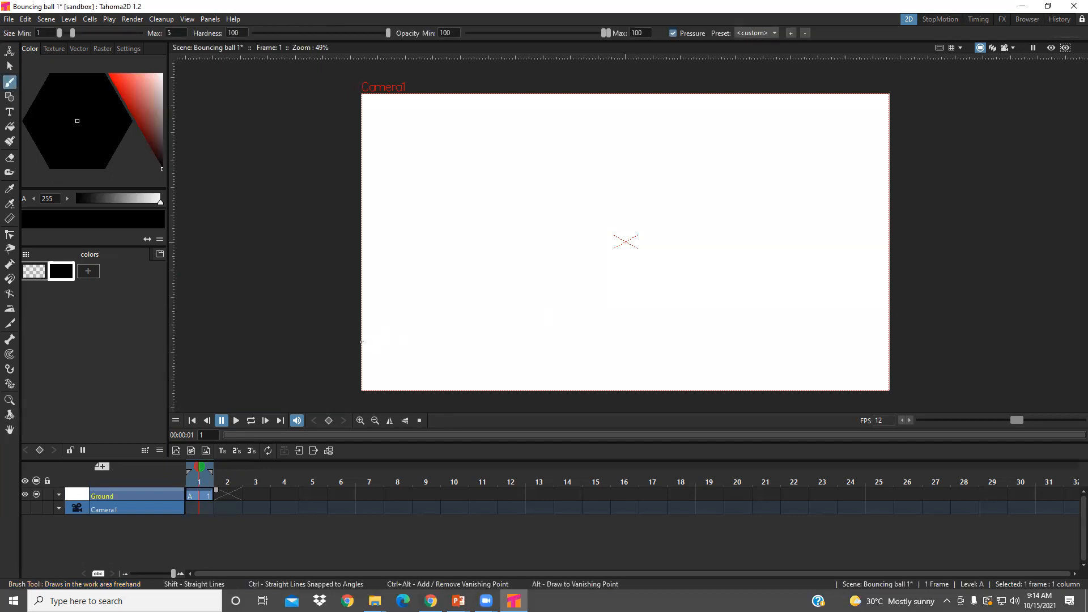
pyautogui.moveTo(362, 342); pyautogui.dragTo(885, 338)
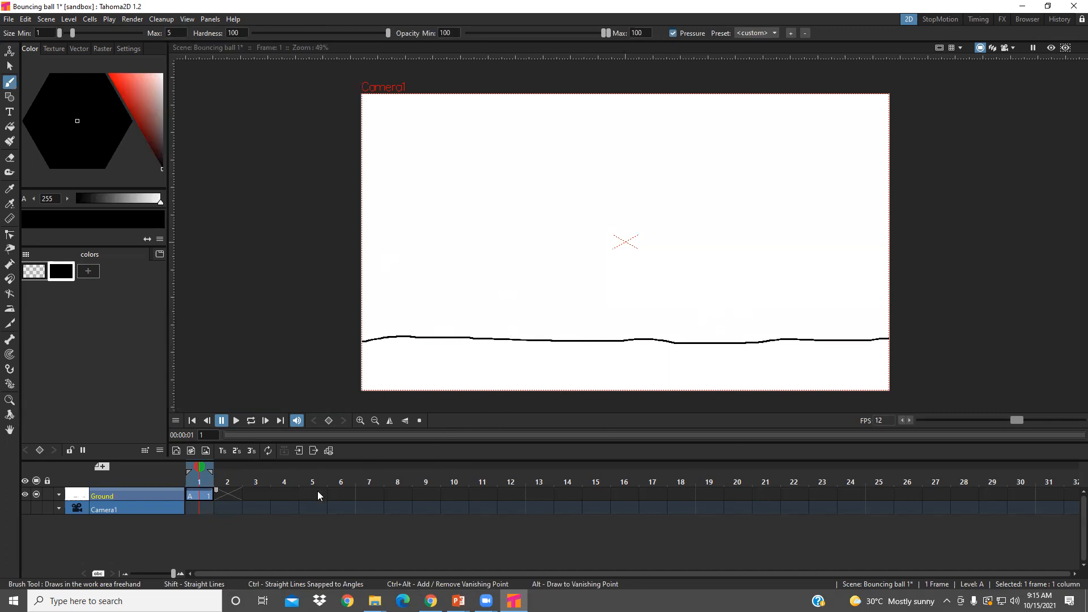
# - Add a second level B of the Raster Level type above the Ground layer
pyautogui.click(108, 468)
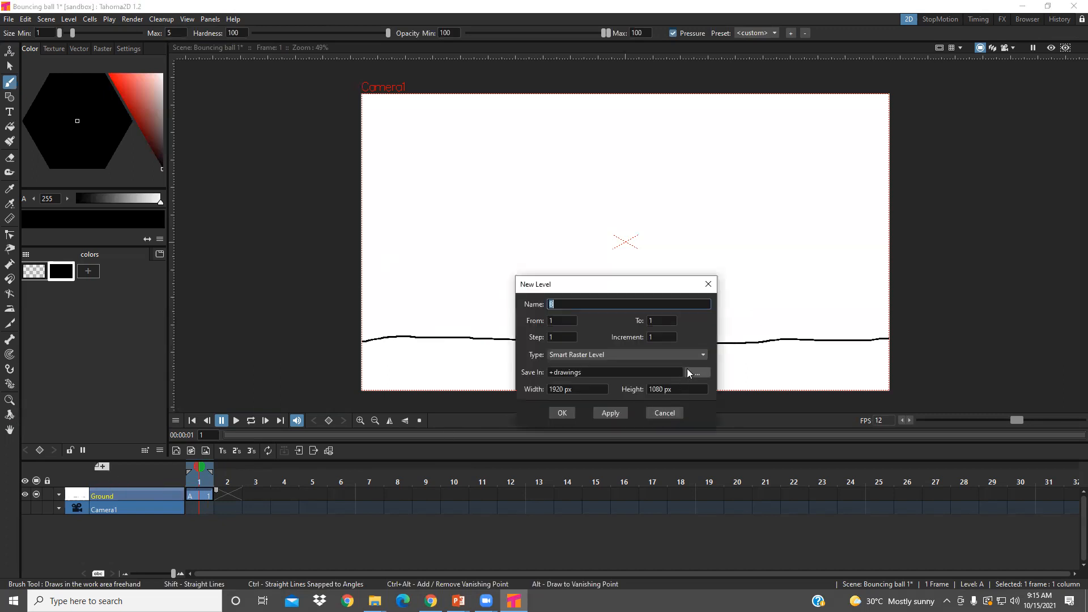
pyautogui.click(698, 355)
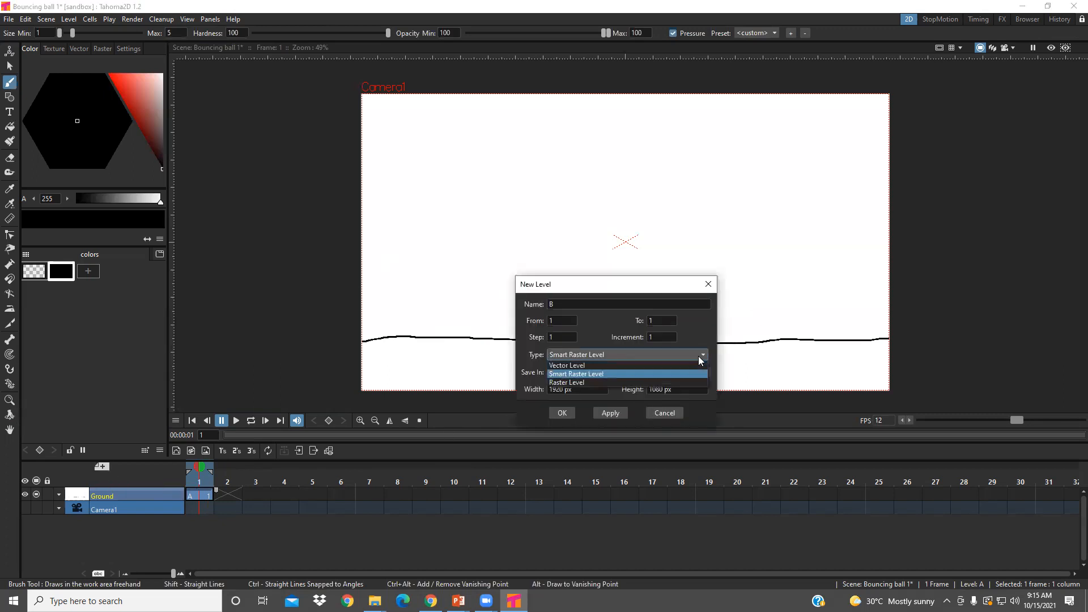
pyautogui.click(654, 382)
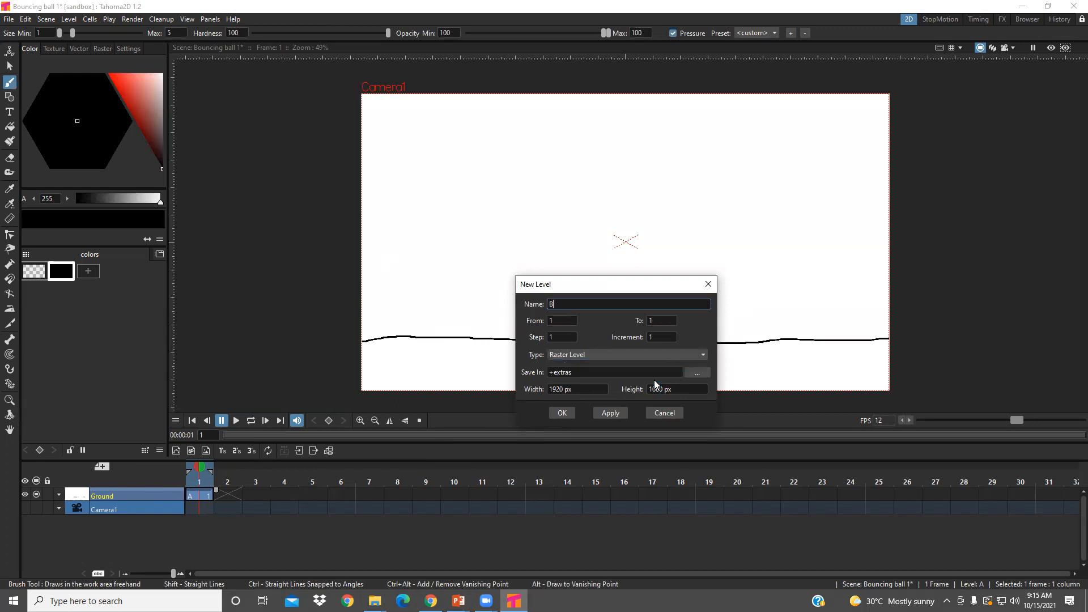
pyautogui.click(571, 412)
# - Rename the second level's column as "Bouncing ball" and select its first frame
pyautogui.doubleClick(115, 496)
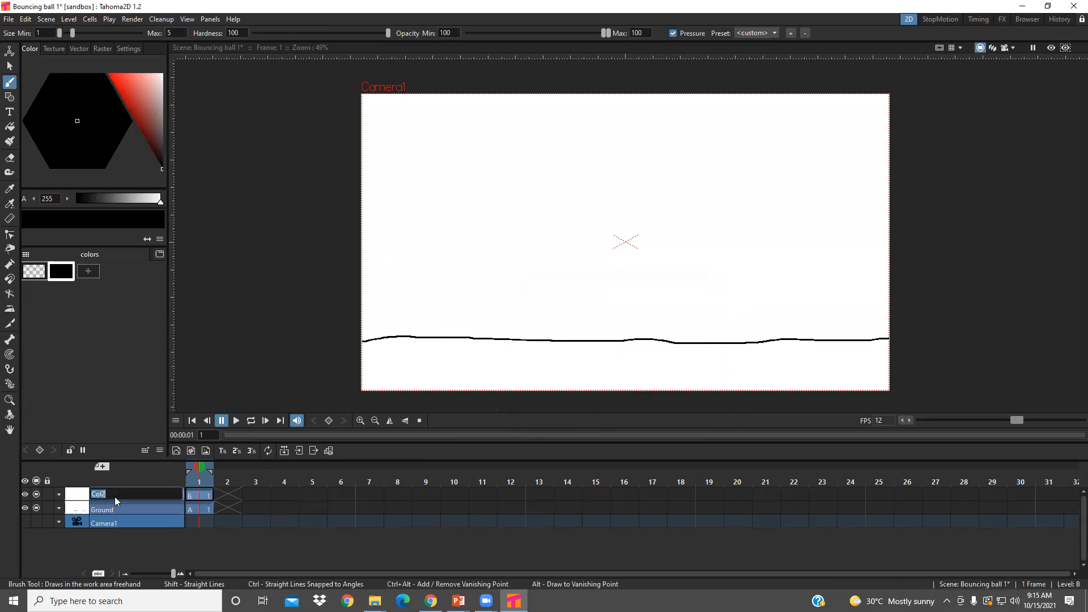
pyautogui.write('Bo')
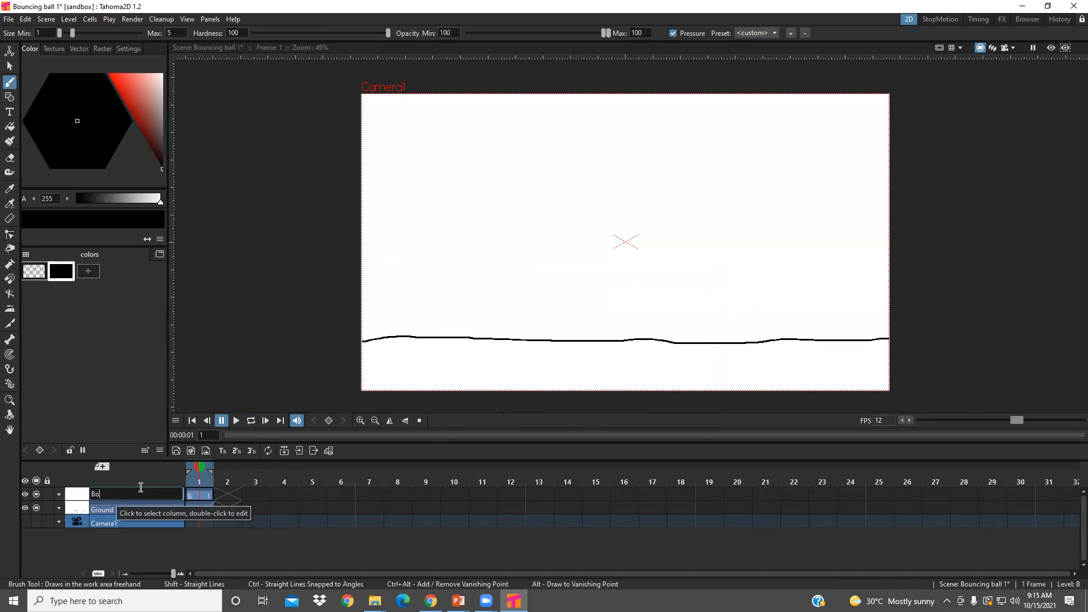
pyautogui.write('uncing ball')
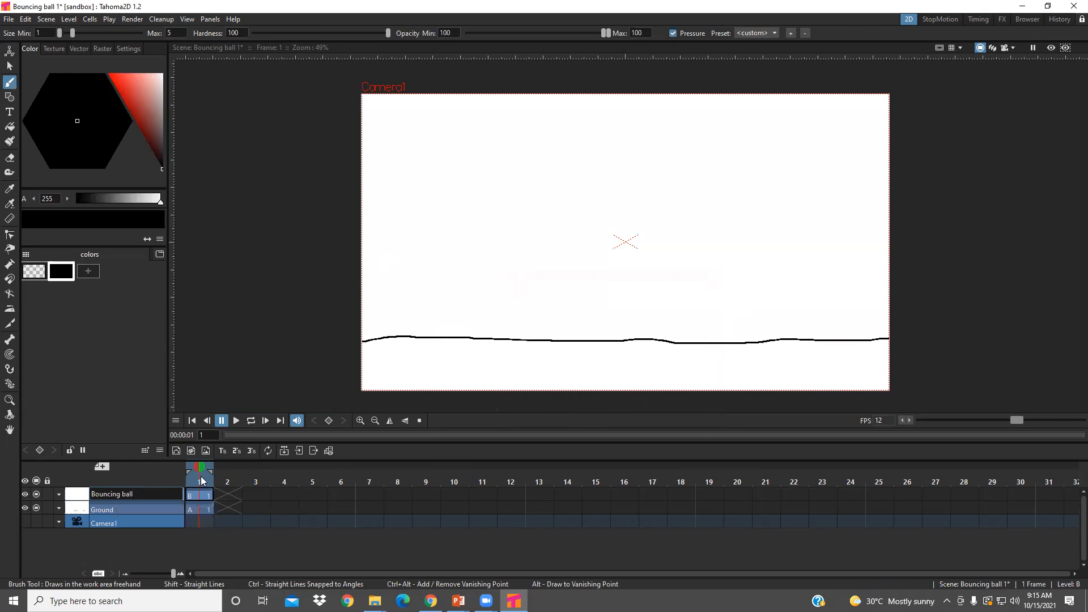
pyautogui.click(199, 493)
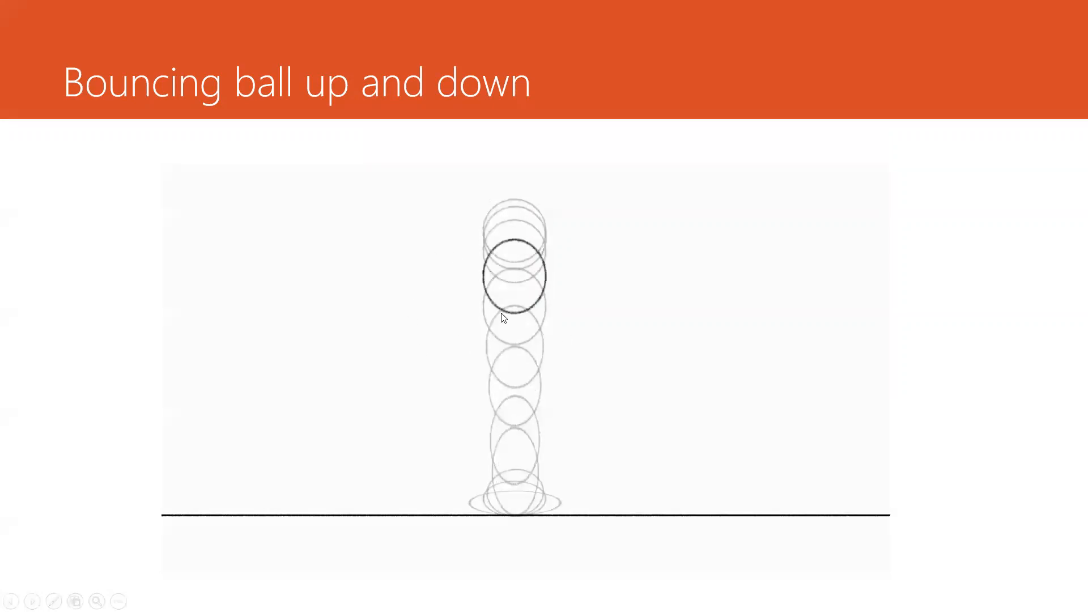
# - Switch from the slideshow back to Tahoma2D, try selecting the Ground layer, and make frame 1 of Bouncing ball active for drawing
pyautogui.hotkey('alt', 'Tab')
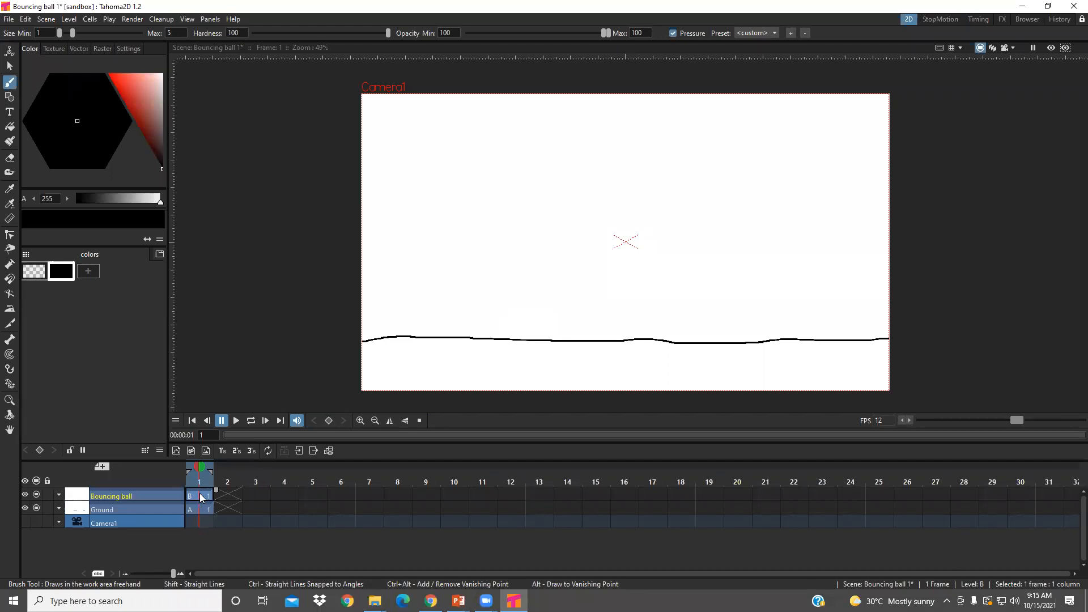
pyautogui.click(197, 509)
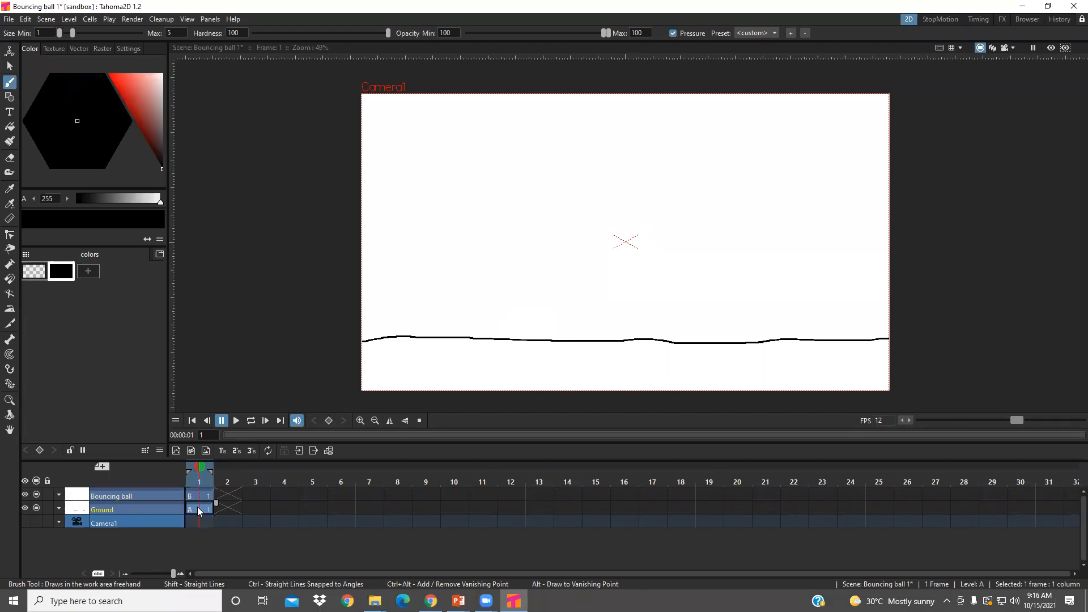
pyautogui.click(149, 506)
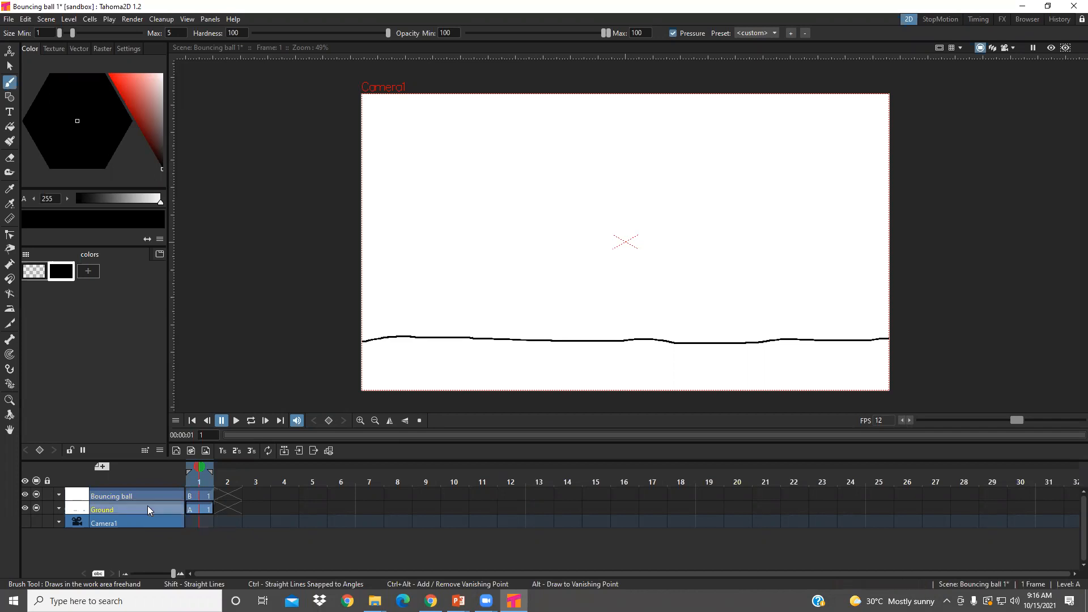
pyautogui.click(198, 509)
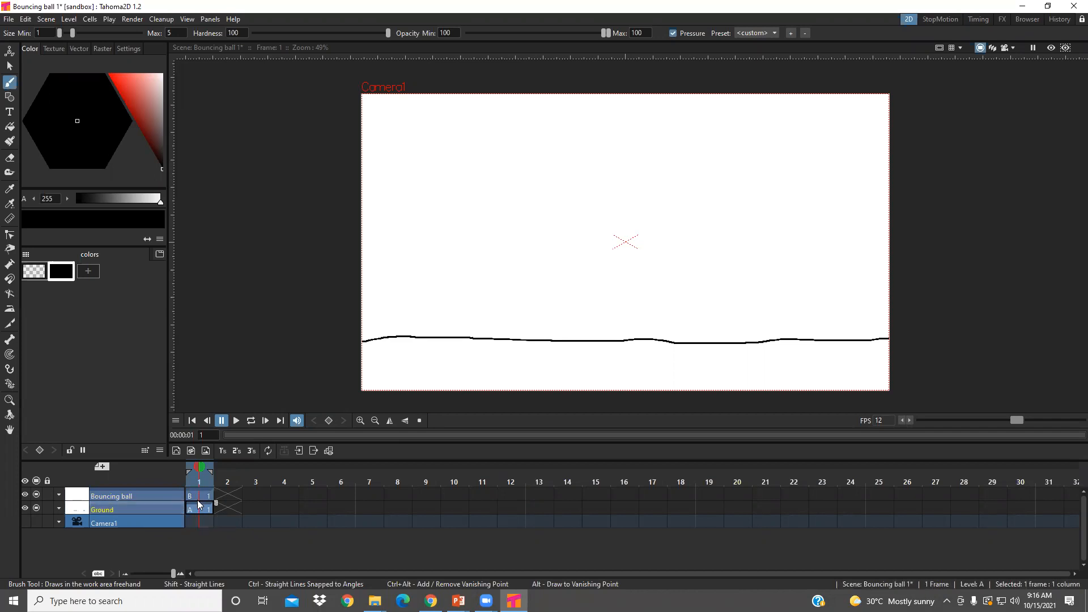
pyautogui.click(196, 494)
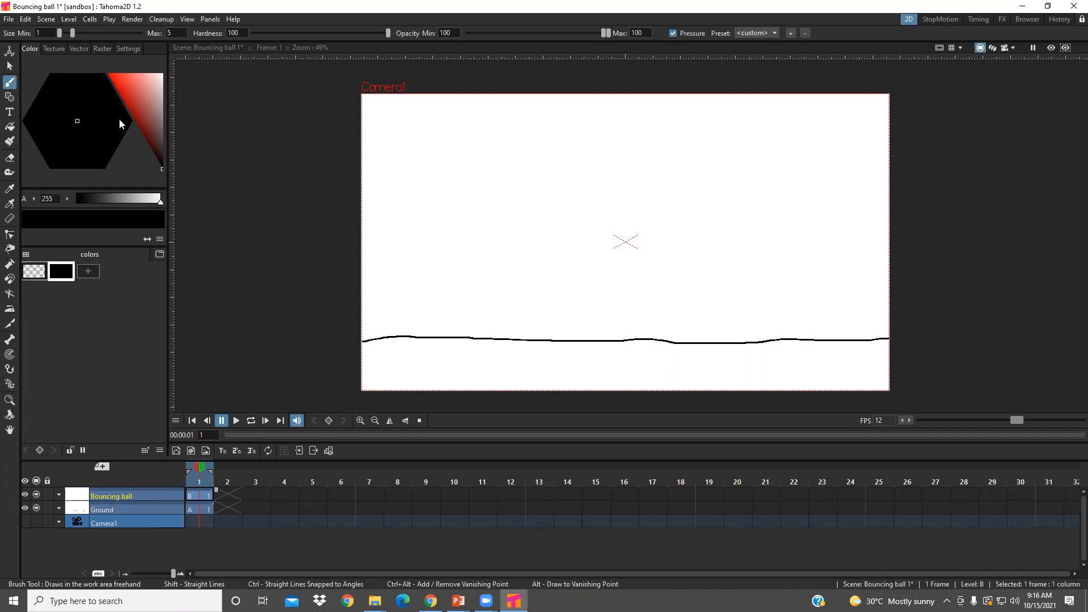
# - Add a new blue color style to the palette and brush a small ball outline near the canvas's top centre on frame 1
pyautogui.click(87, 273)
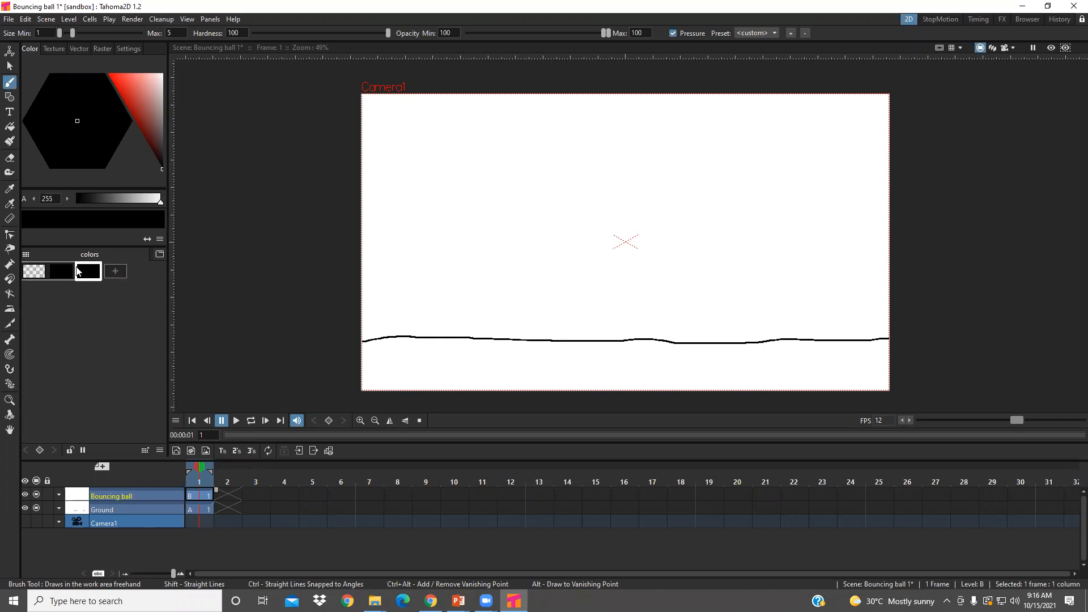
pyautogui.click(135, 91)
pyautogui.moveTo(52, 146); pyautogui.dragTo(53, 156)
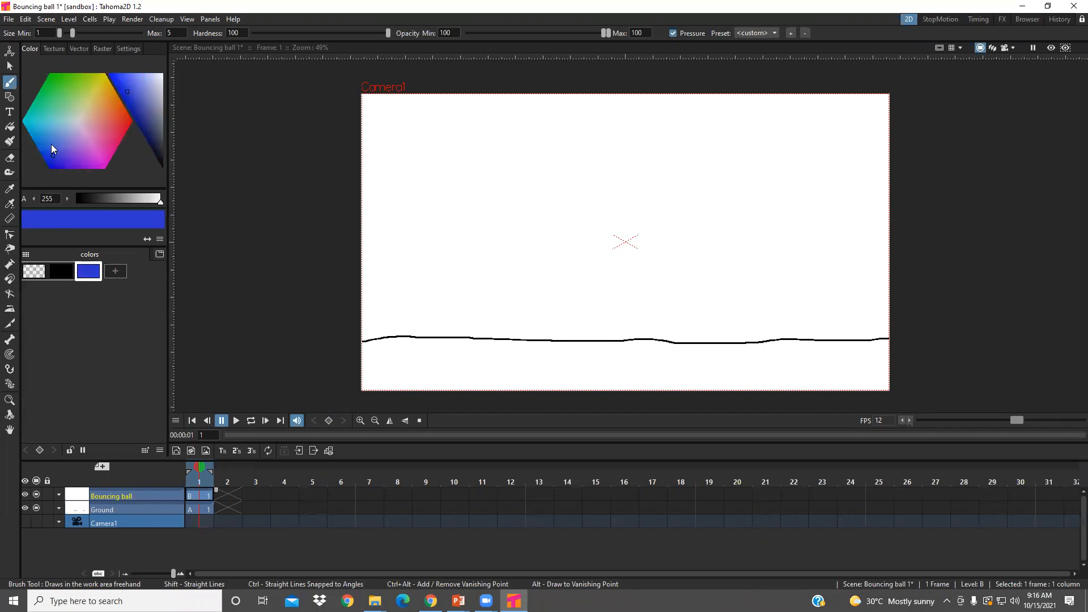
pyautogui.click(51, 144)
pyautogui.click(50, 148)
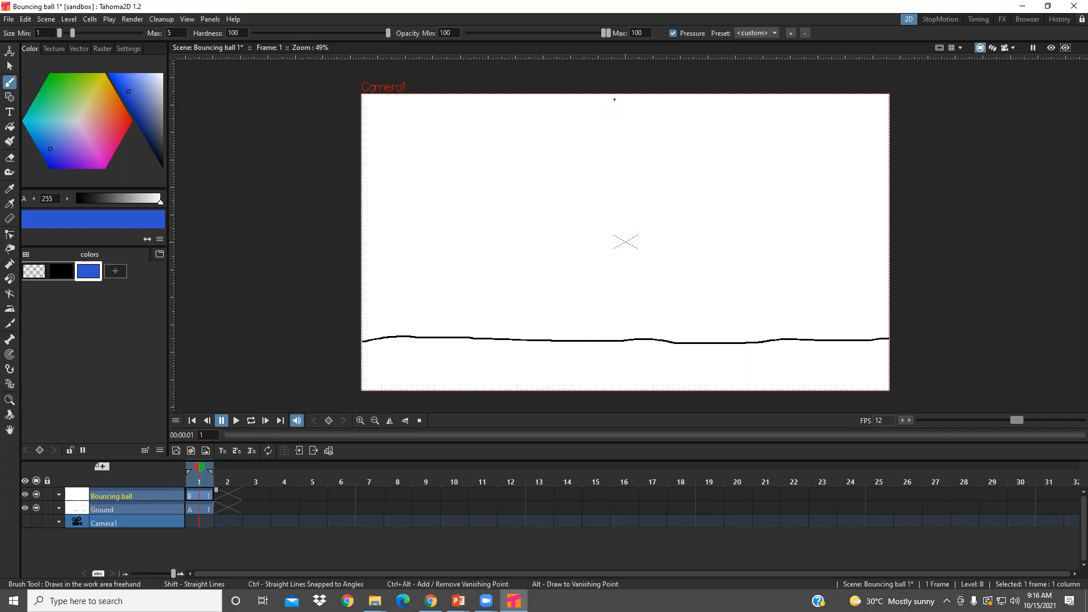
pyautogui.moveTo(605, 104)
pyautogui.mouseDown()
pyautogui.moveTo(603, 117)
pyautogui.moveTo(629, 114)
pyautogui.mouseUp()
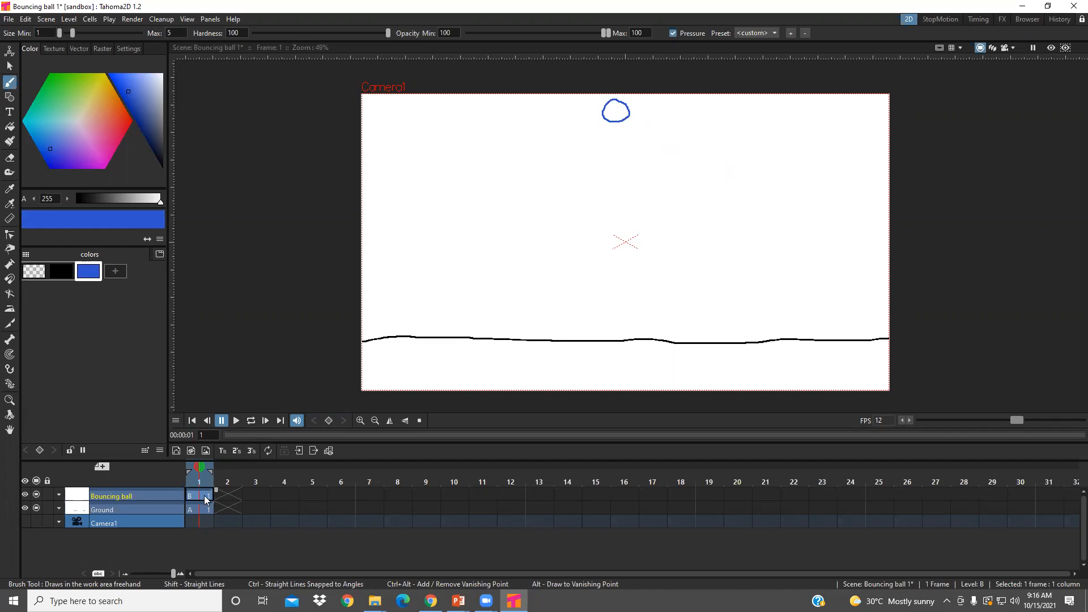
# - Toggle the Bouncing ball layer's preview visibility and camera stand visibility off and back on
pyautogui.click(25, 494)
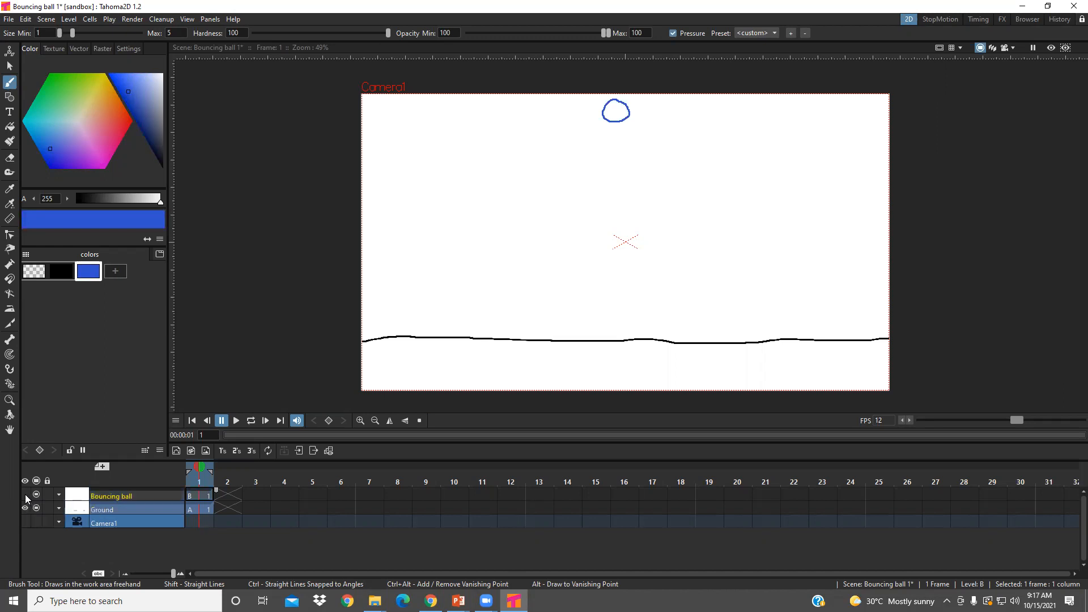
pyautogui.click(25, 494)
pyautogui.click(36, 494)
pyautogui.click(36, 494)
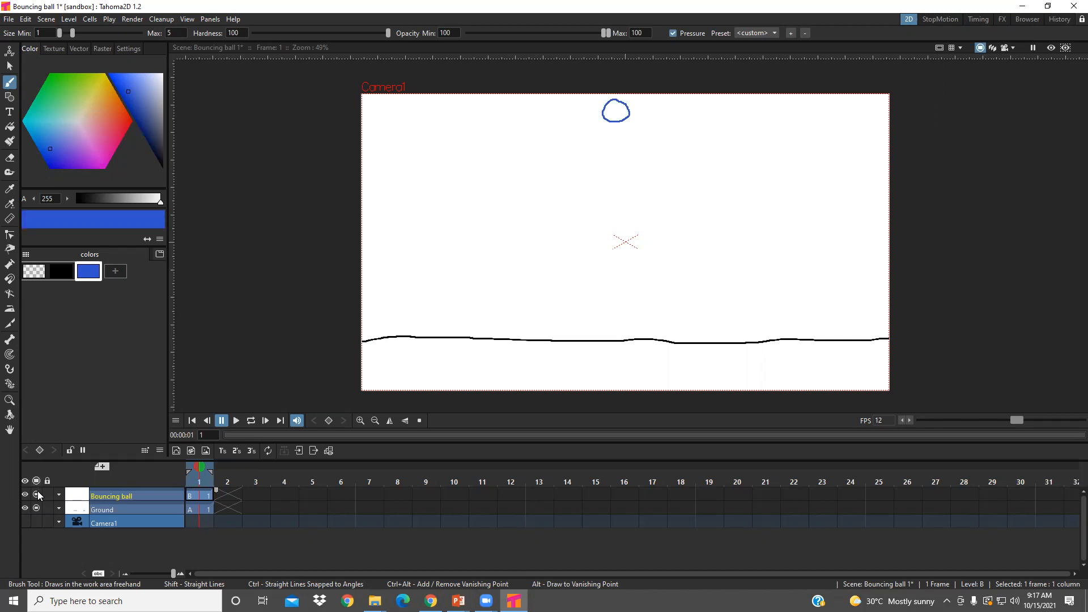
pyautogui.click(36, 493)
pyautogui.click(36, 493)
pyautogui.click(36, 493)
pyautogui.click(38, 495)
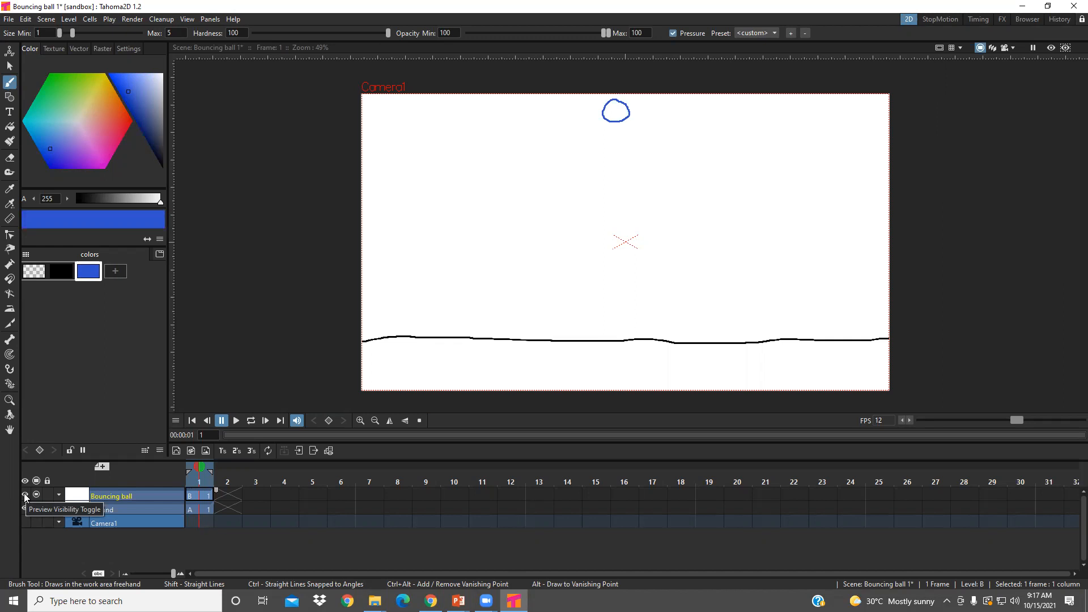
# - Toggle the Bouncing ball layer's preview visibility off and on, and compare its frame 2 with frame 1
pyautogui.click(23, 494)
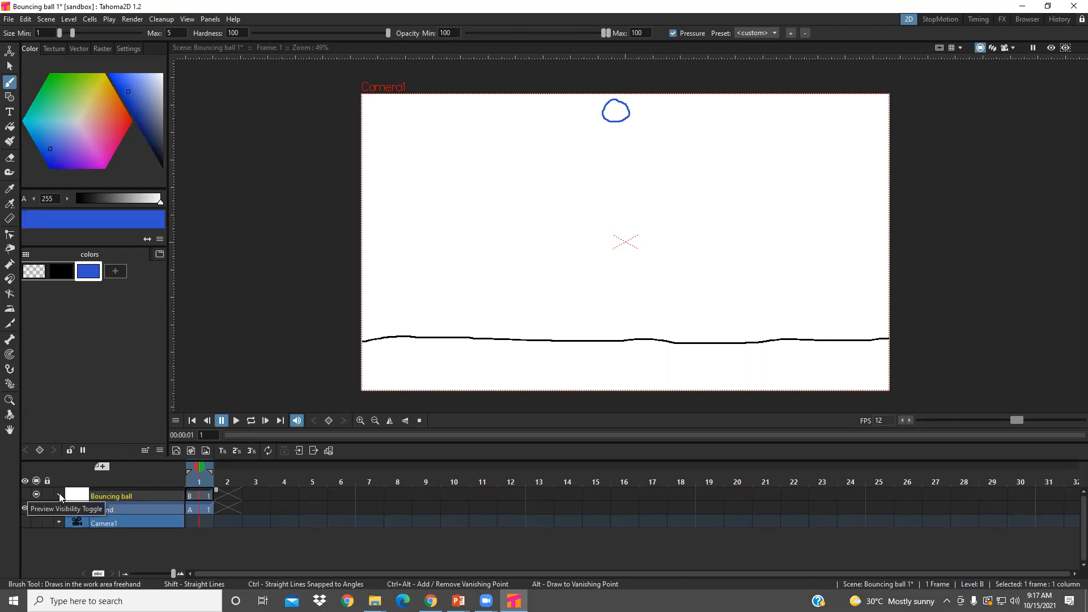
pyautogui.click(25, 492)
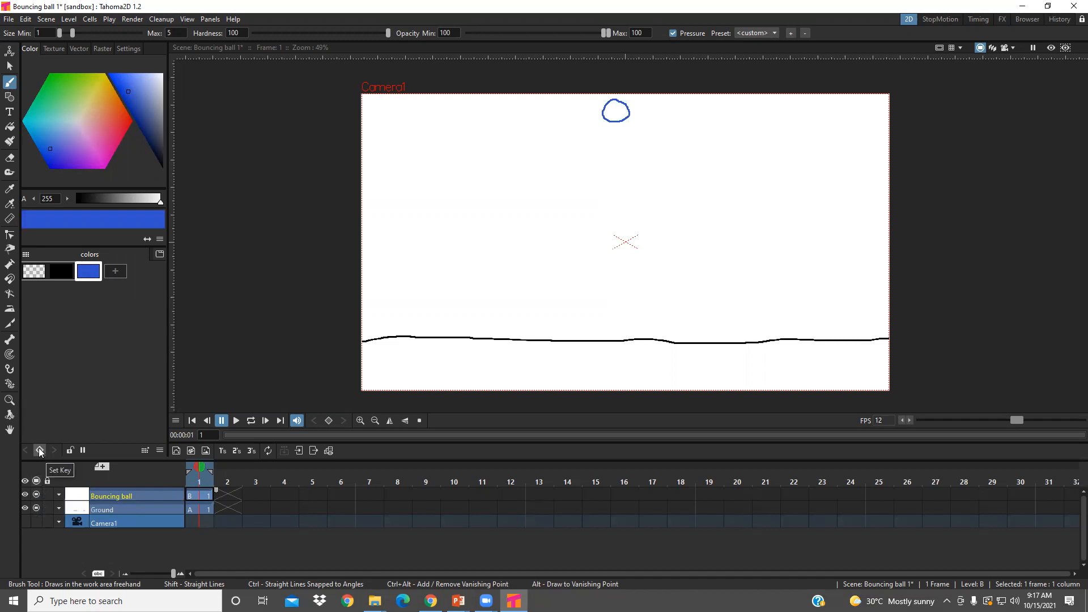
pyautogui.click(228, 496)
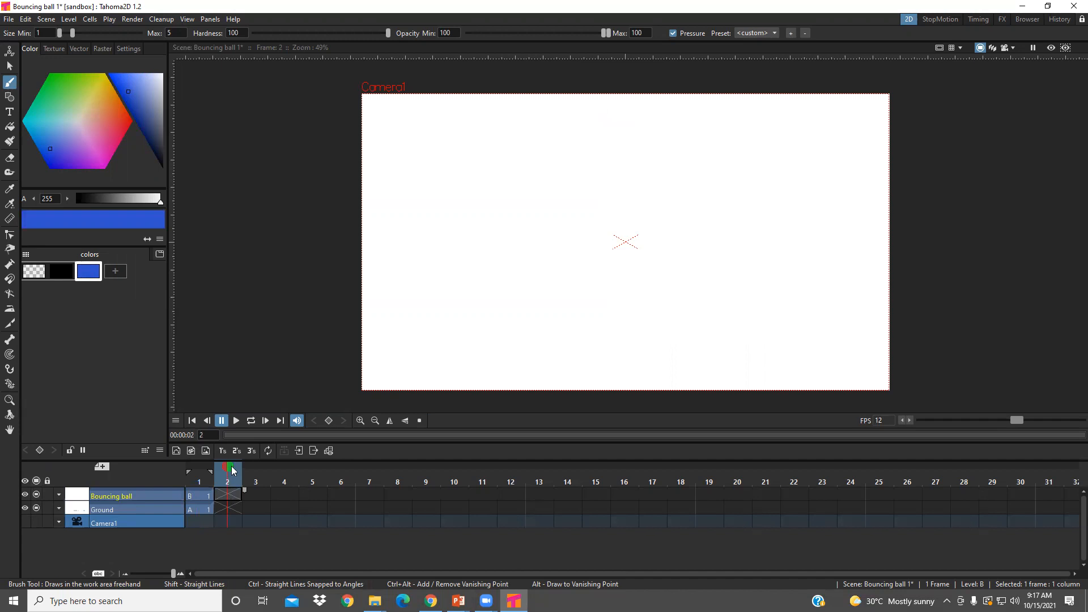
pyautogui.click(198, 492)
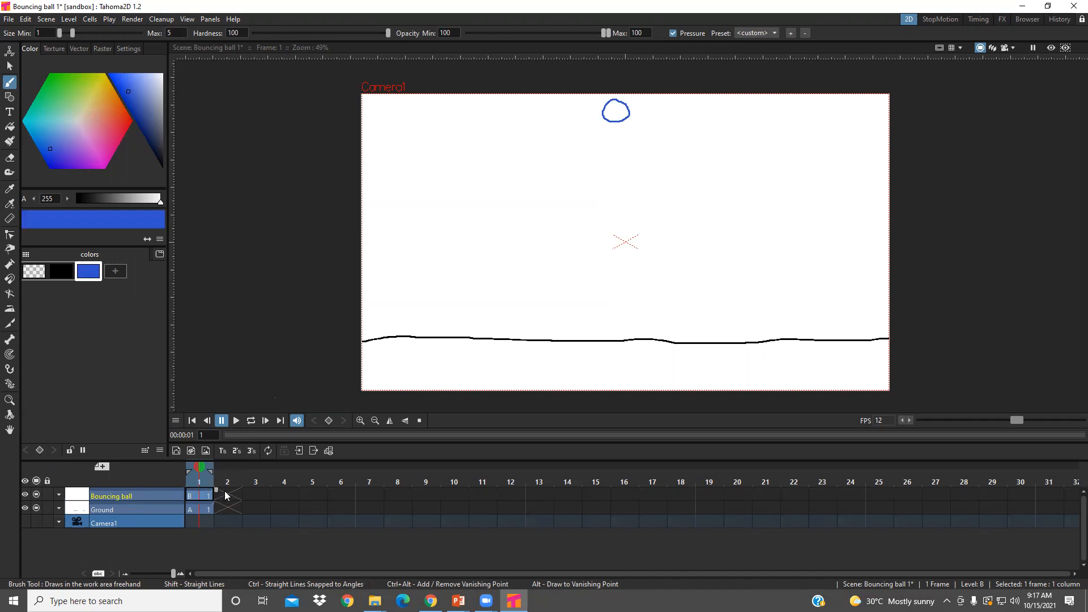
# - Go to frame 2 of the Bouncing ball layer and activate the onion skin
pyautogui.click(227, 486)
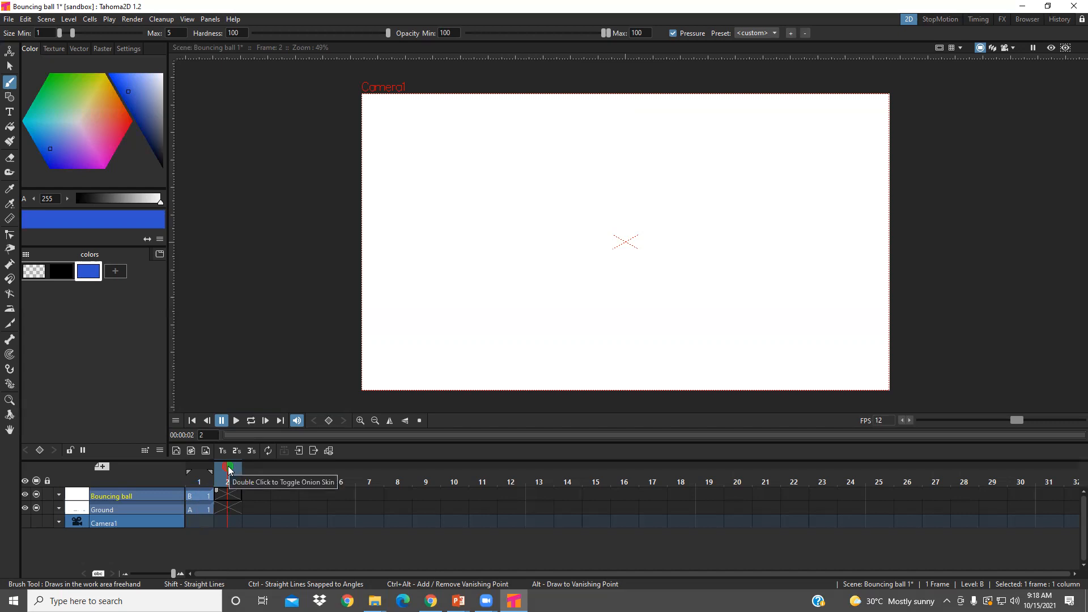
pyautogui.rightClick(228, 469)
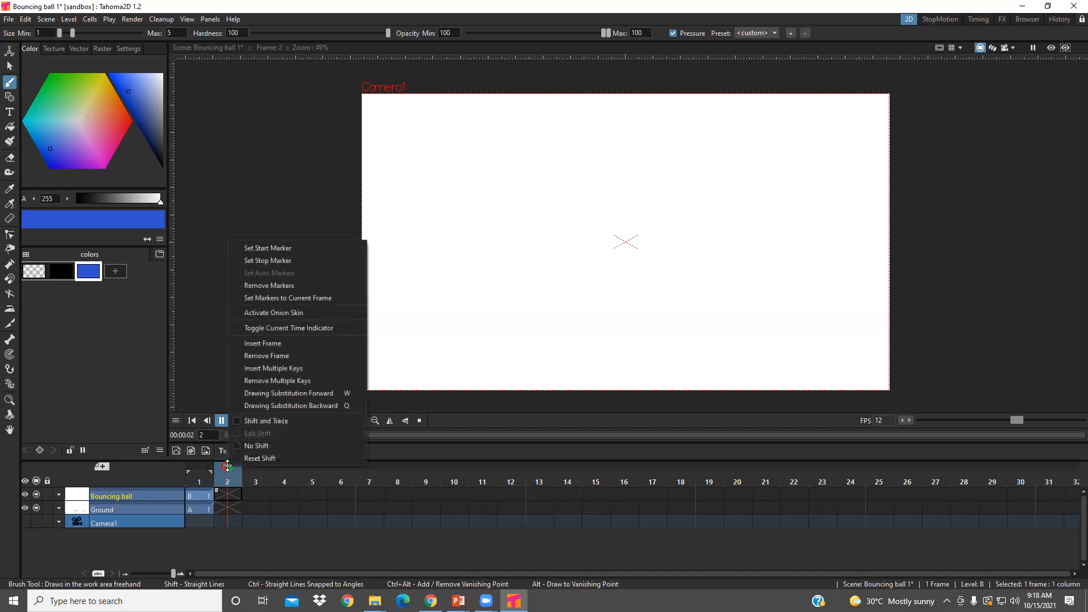
pyautogui.click(291, 313)
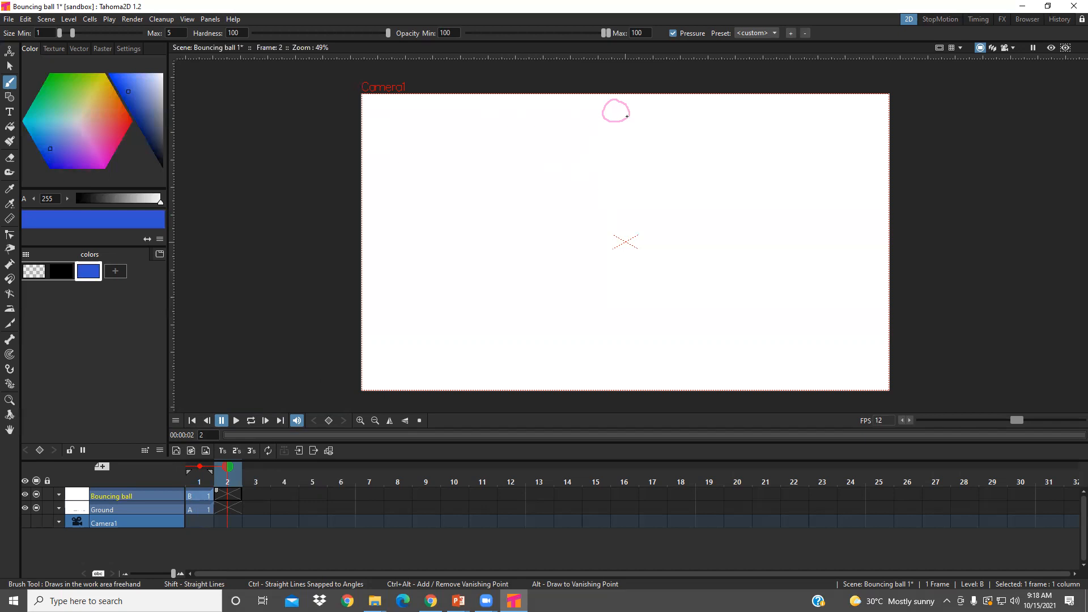
# - Brush a blue ball outline on frame 2, slightly below and overlapping the onion-skinned ball of frame 1
pyautogui.moveTo(629, 113); pyautogui.dragTo(614, 113)
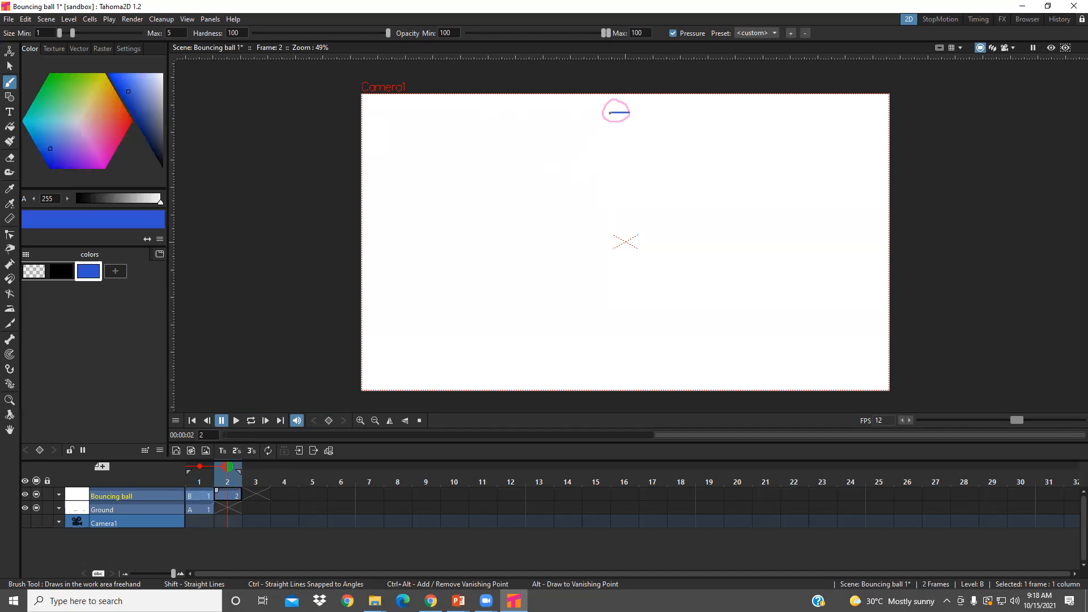
pyautogui.hotkey('ctrl', 'z')
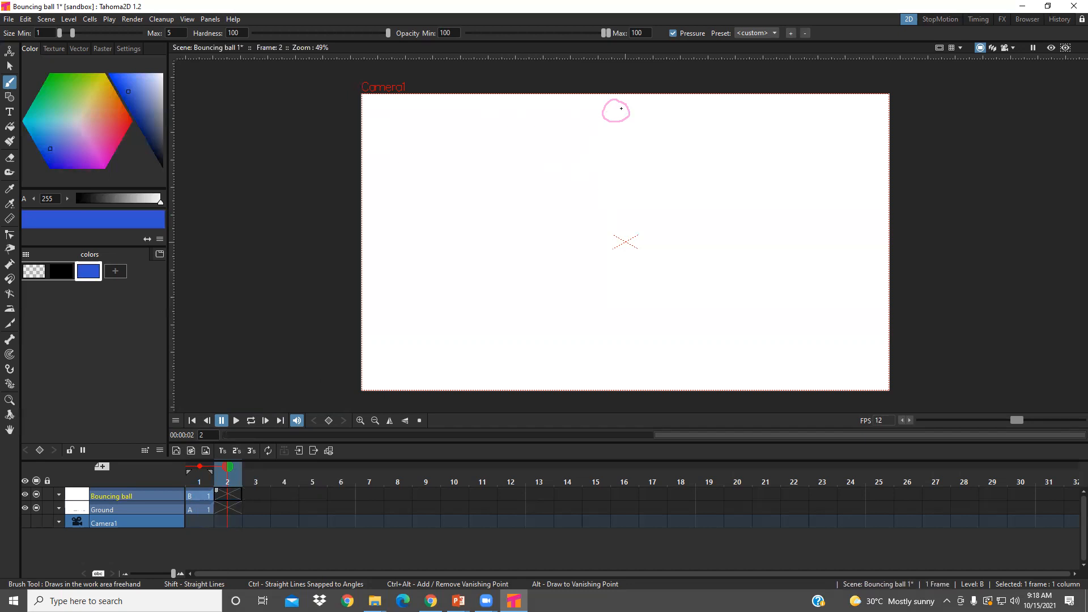
pyautogui.click(616, 110)
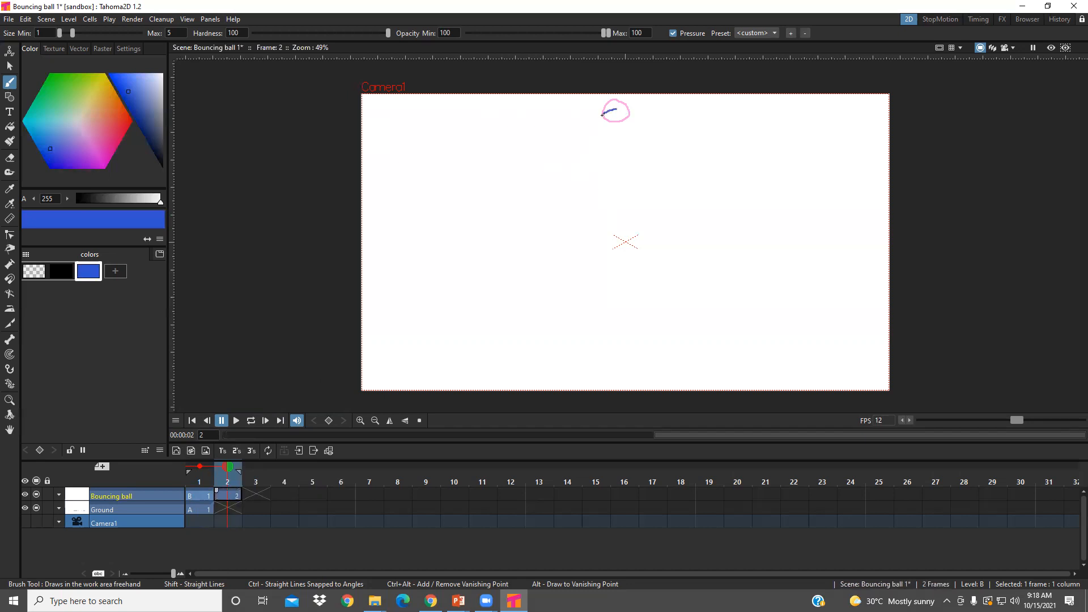
pyautogui.moveTo(608, 131); pyautogui.dragTo(623, 133)
# - Brush a ball outline on frame 3 of Bouncing ball, directly beneath the ball of frame 2
pyautogui.click(258, 492)
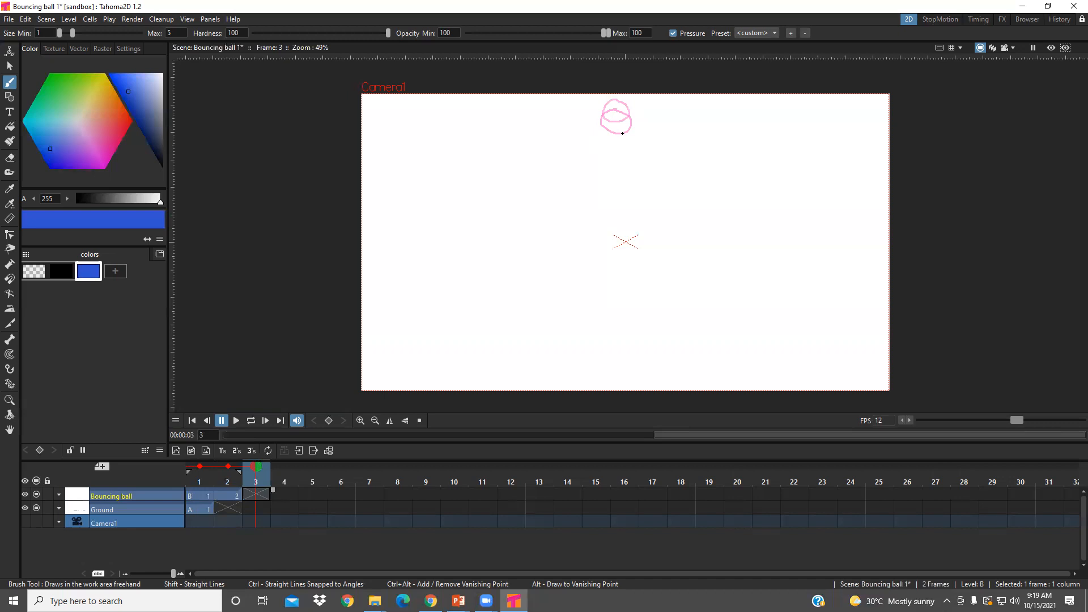
pyautogui.click(622, 133)
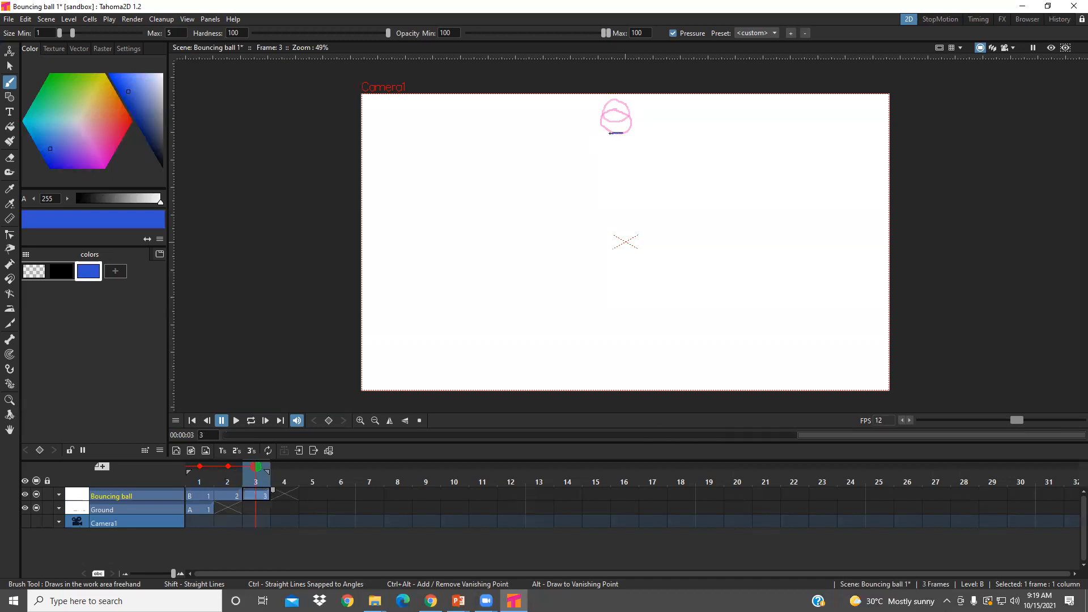
pyautogui.moveTo(603, 136); pyautogui.dragTo(601, 144)
pyautogui.hotkey('ctrl', 'z')
pyautogui.moveTo(611, 133); pyautogui.dragTo(600, 146)
# - Step through frames 1, 2 and 3 of Bouncing ball to check the ball's downward movement
pyautogui.click(206, 499)
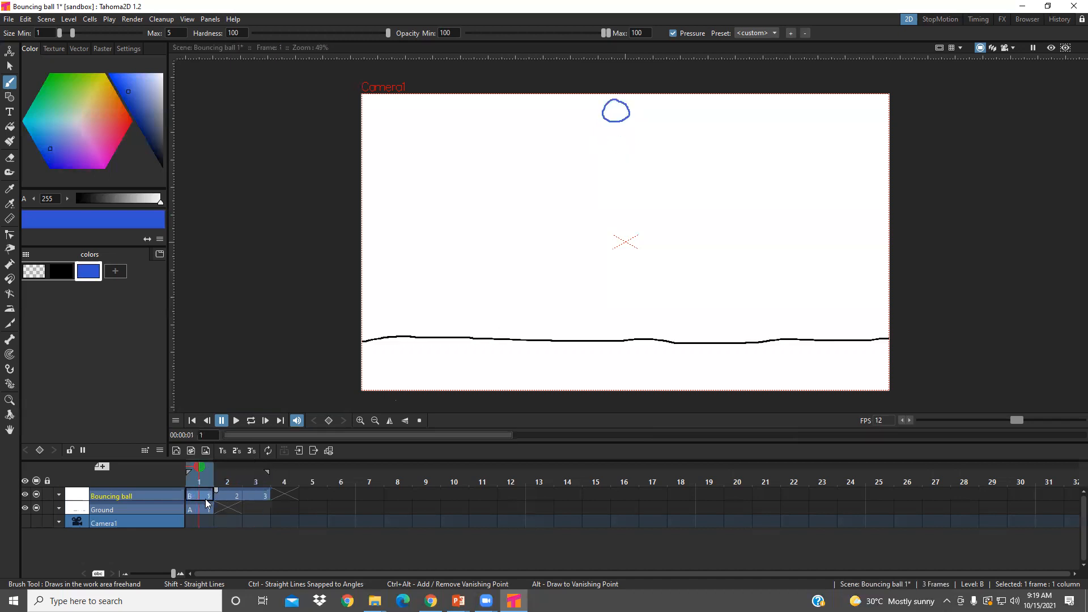
pyautogui.click(223, 496)
pyautogui.click(252, 497)
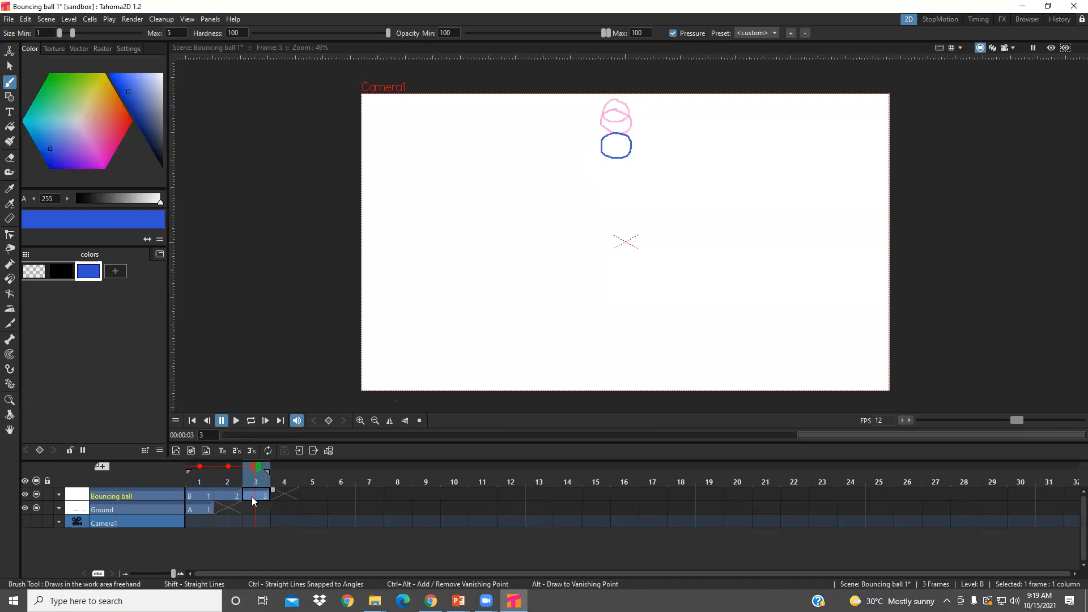
# - Brush a ball outline on frame 4 of Bouncing ball, leaving a wider gap below the ball of frame 3
pyautogui.click(285, 495)
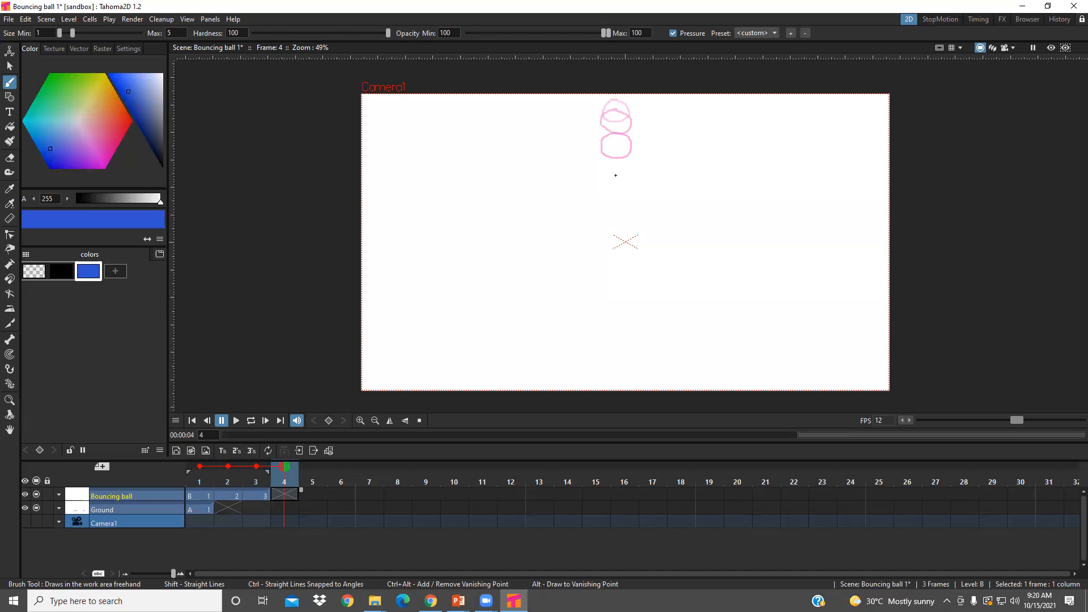
pyautogui.click(612, 179)
pyautogui.moveTo(602, 200); pyautogui.dragTo(629, 192)
# - Extend the Ground layer's drawing from frame 1 through frame 7
pyautogui.click(201, 510)
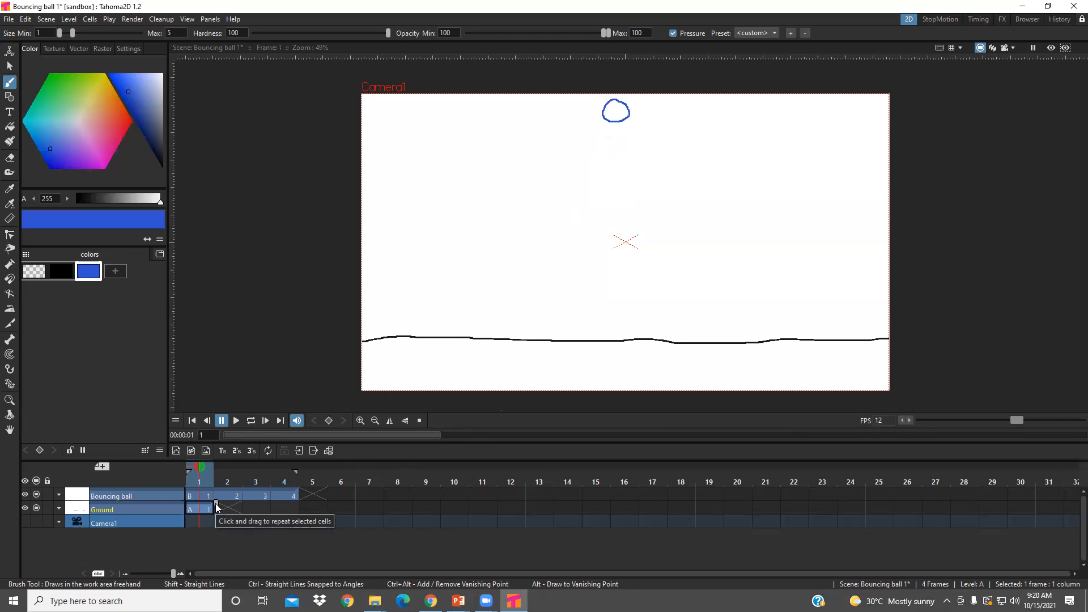
pyautogui.moveTo(288, 502); pyautogui.dragTo(408, 501)
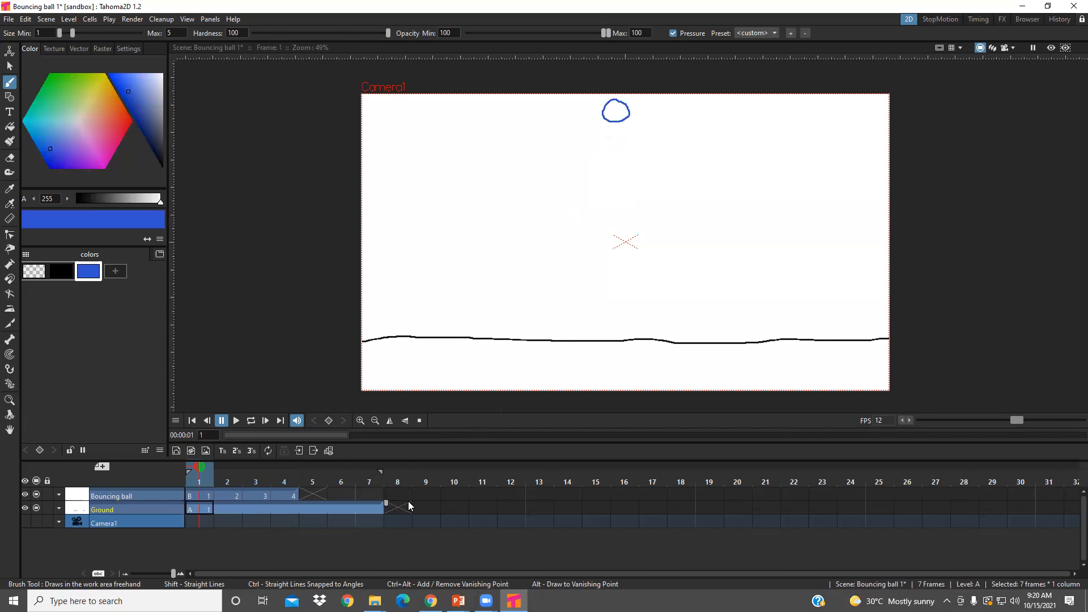
pyautogui.click(280, 507)
# - Brush a slightly elongated ball outline on frame 5 of Bouncing ball, near the canvas centre
pyautogui.click(285, 494)
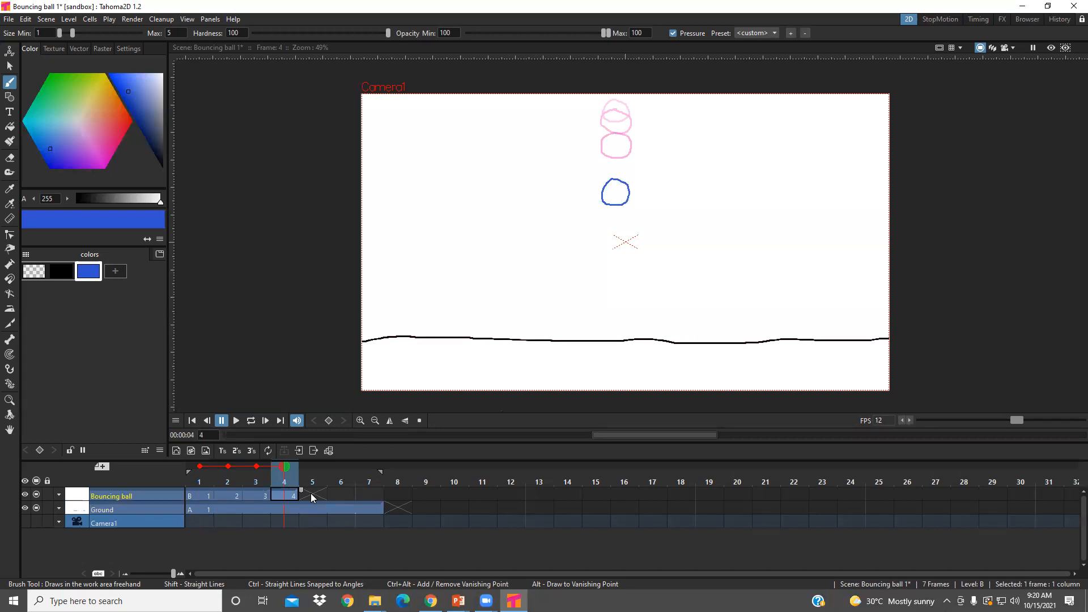
pyautogui.click(311, 496)
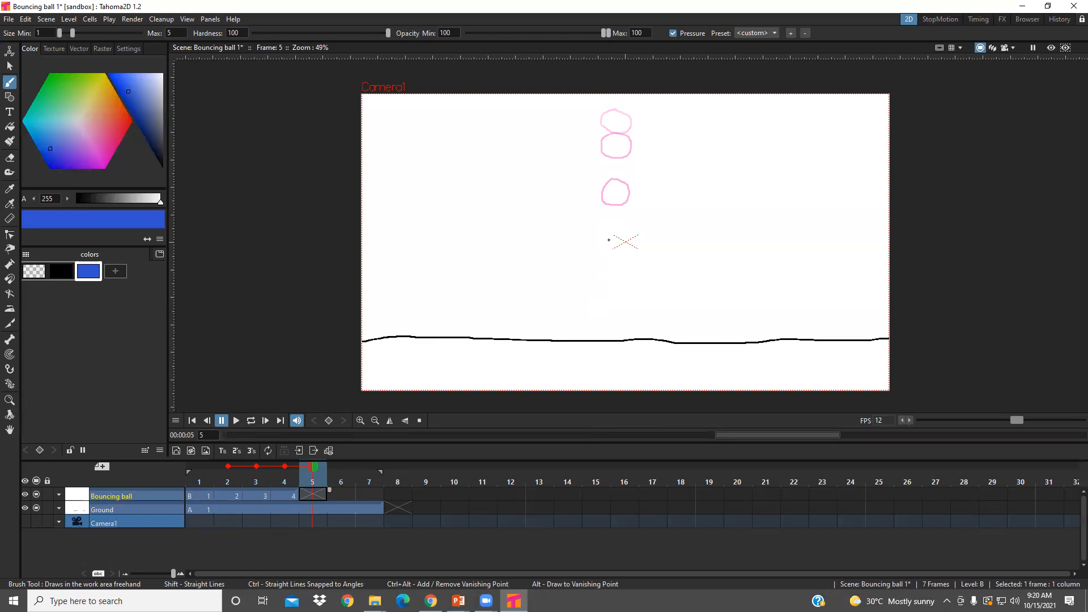
pyautogui.click(610, 242)
pyautogui.moveTo(622, 268); pyautogui.dragTo(622, 239)
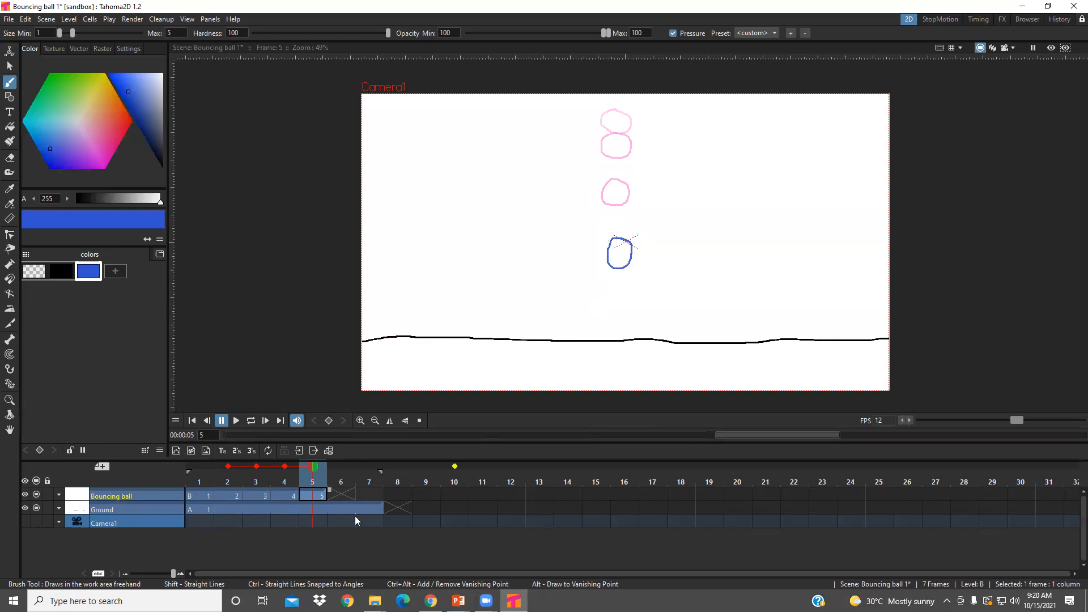
# - Brush a tall, stretched ball outline on frame 6 of Bouncing ball, with its lower end touching the ground line
pyautogui.click(345, 492)
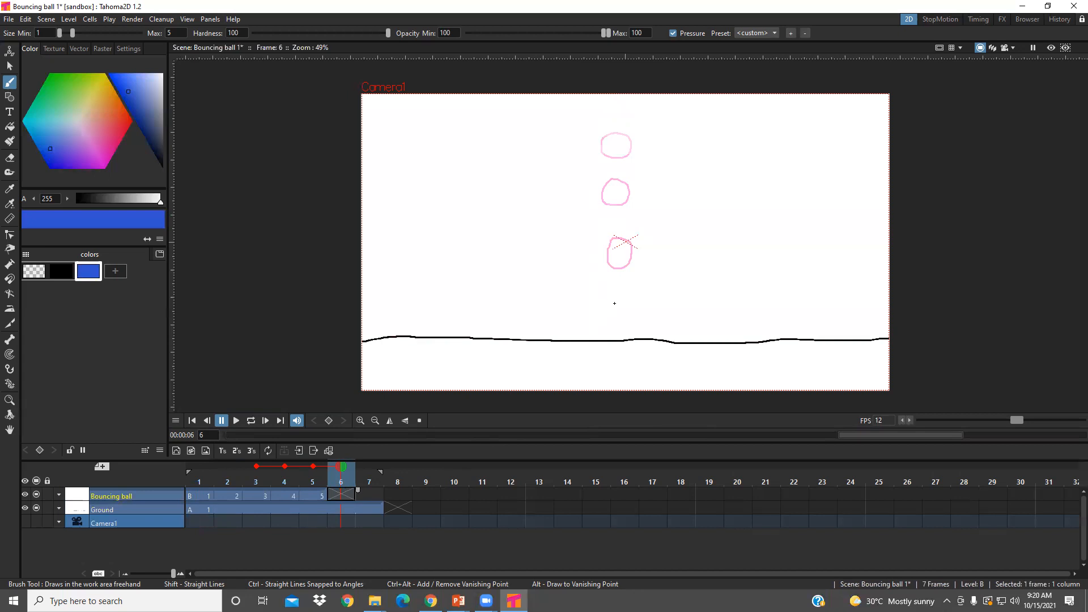
pyautogui.moveTo(612, 317); pyautogui.dragTo(612, 319)
pyautogui.moveTo(629, 340); pyautogui.dragTo(628, 310)
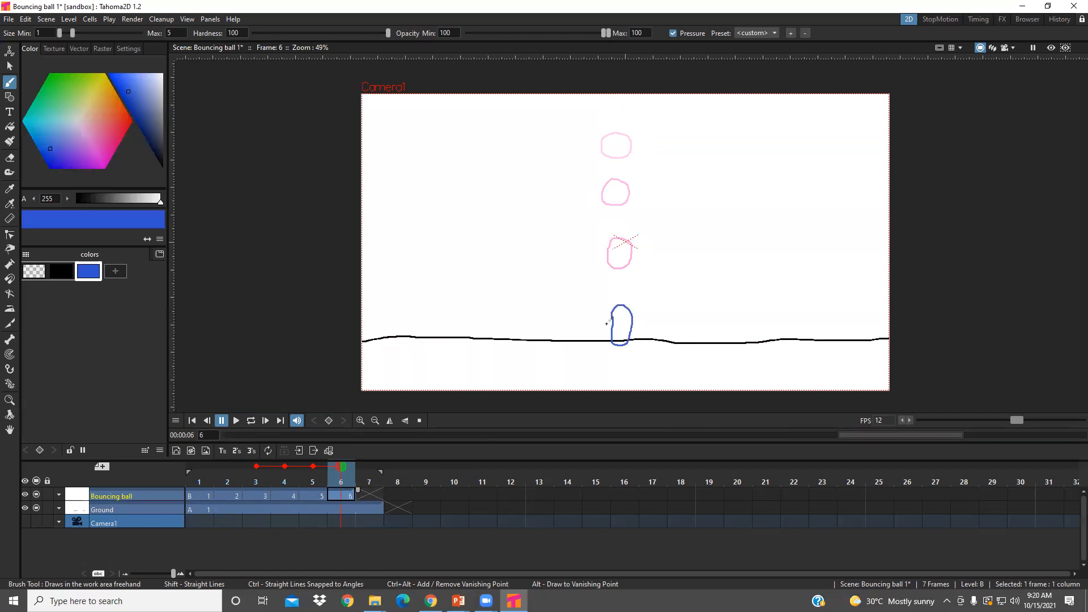
# - Select frame 6's ball with a Rectangular selection and shift it about -23 px in X and -5 px in Y
pyautogui.click(7, 67)
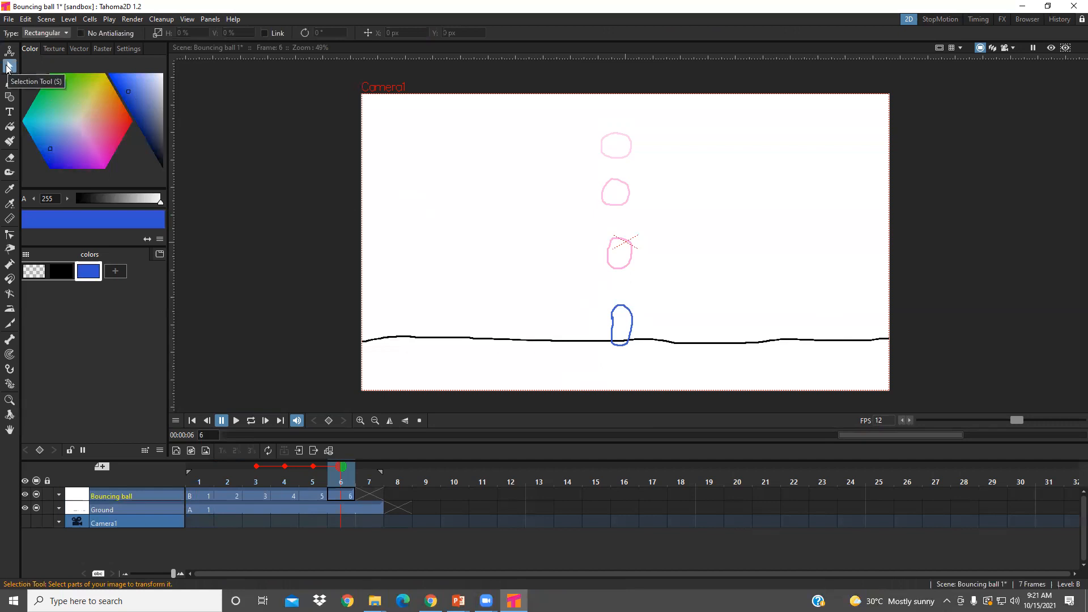
pyautogui.click(65, 32)
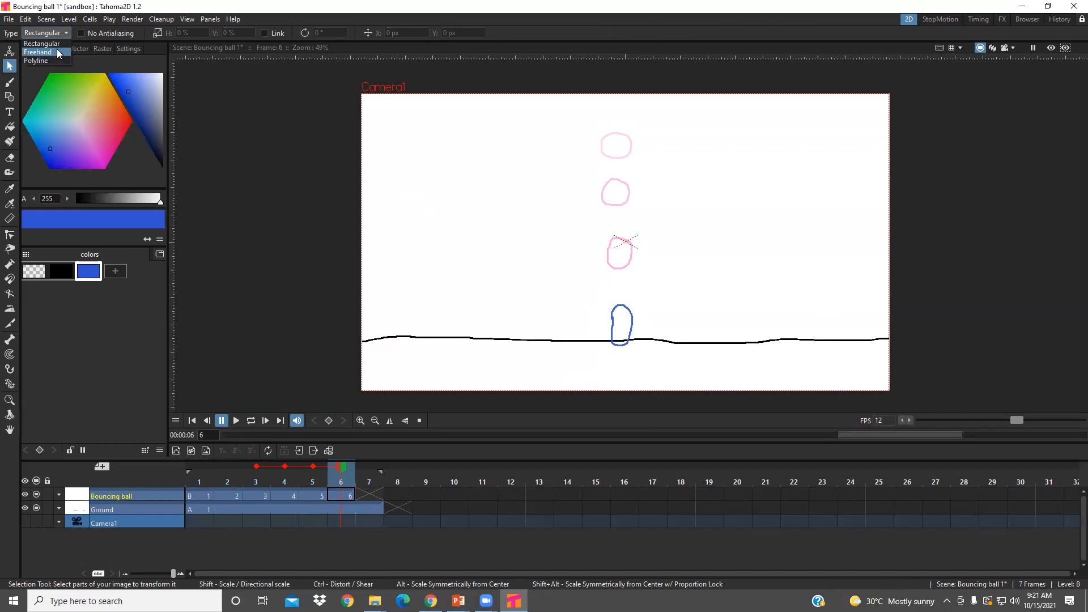
pyautogui.click(62, 45)
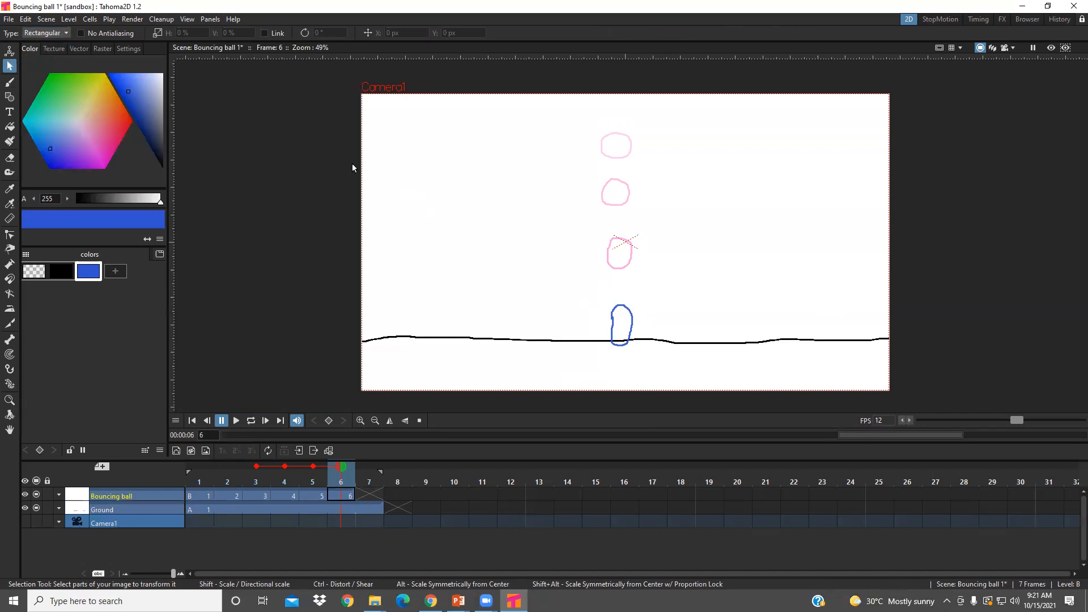
pyautogui.moveTo(588, 289); pyautogui.dragTo(627, 332)
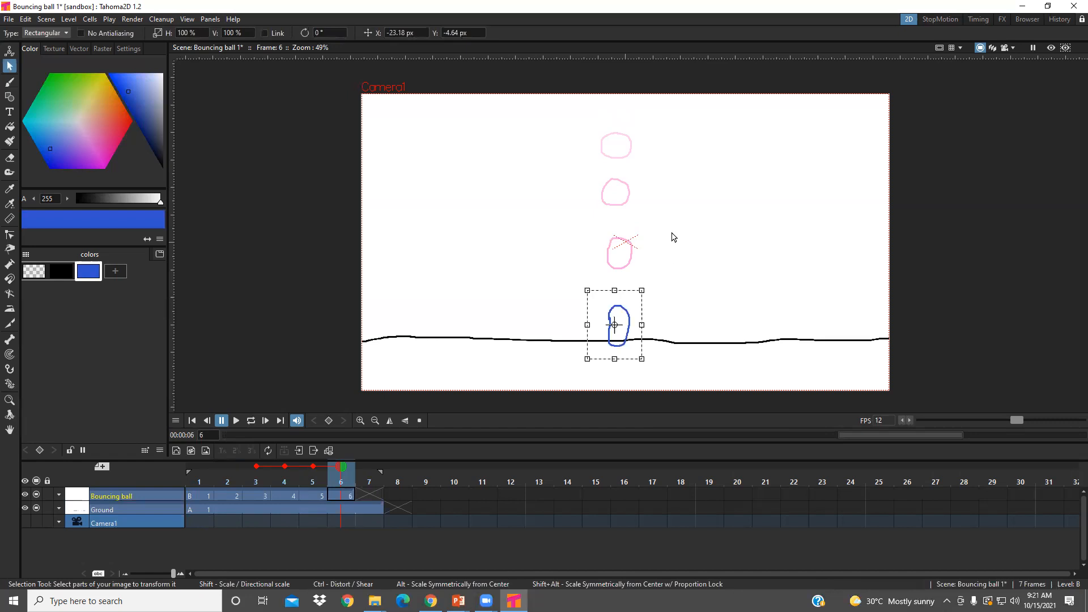
pyautogui.click(373, 497)
pyautogui.click(344, 495)
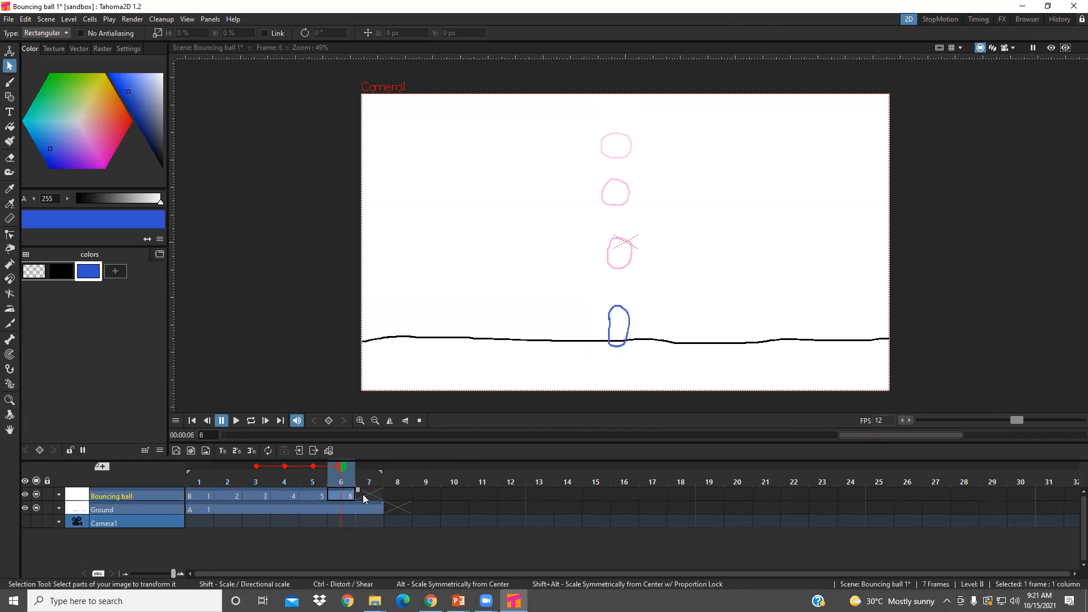
# - Brush a wide, squashed ball outline on the ground line in frame 7 of Bouncing ball
pyautogui.click(363, 497)
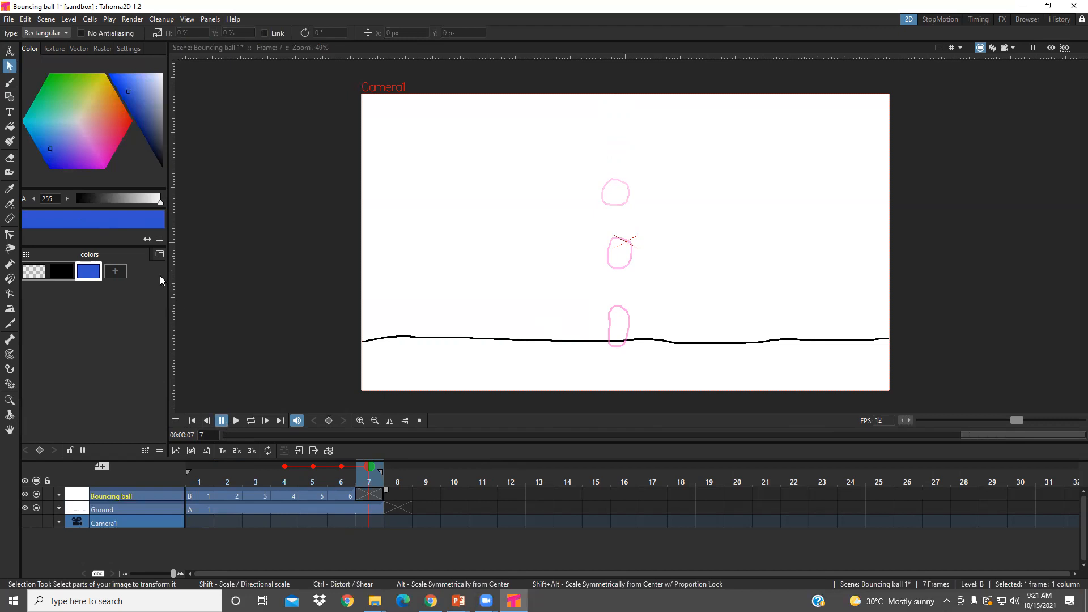
pyautogui.click(10, 84)
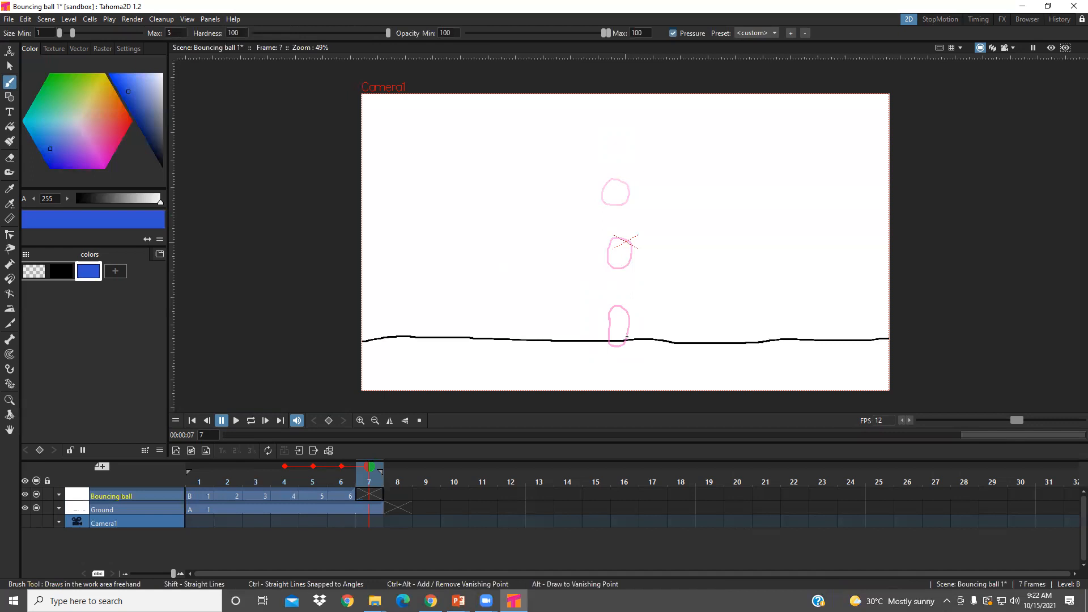
pyautogui.moveTo(628, 327)
pyautogui.mouseDown()
pyautogui.moveTo(589, 345)
pyautogui.moveTo(635, 349)
pyautogui.moveTo(641, 339)
pyautogui.moveTo(623, 331)
pyautogui.moveTo(590, 344)
pyautogui.moveTo(643, 344)
pyautogui.mouseUp()
pyautogui.hotkey('ctrl', 'z')
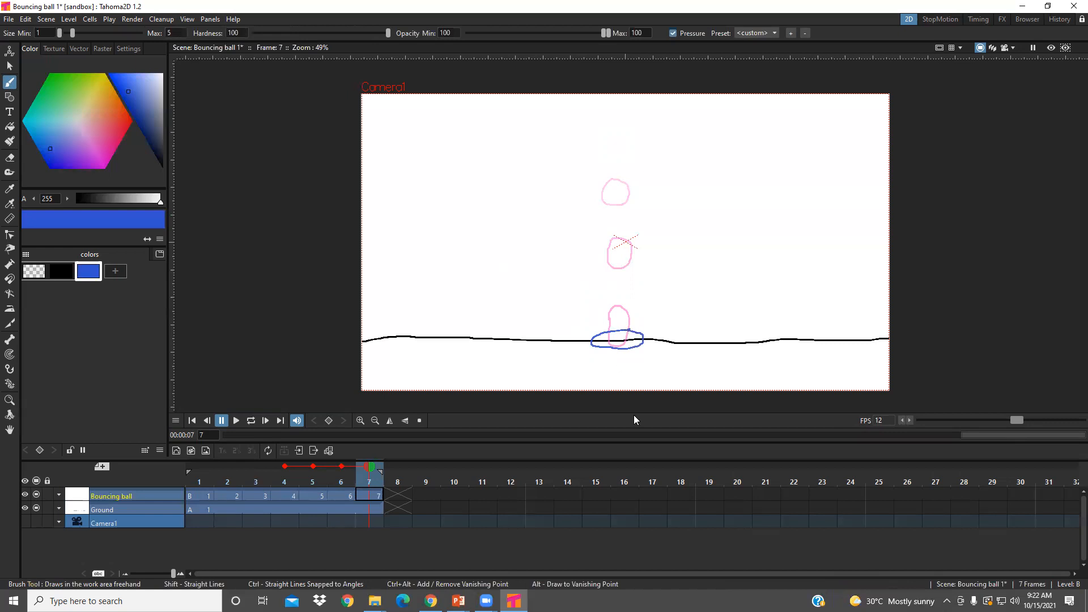
# - Extend the Ground layer's drawing from frame 7 through frame 11
pyautogui.click(390, 509)
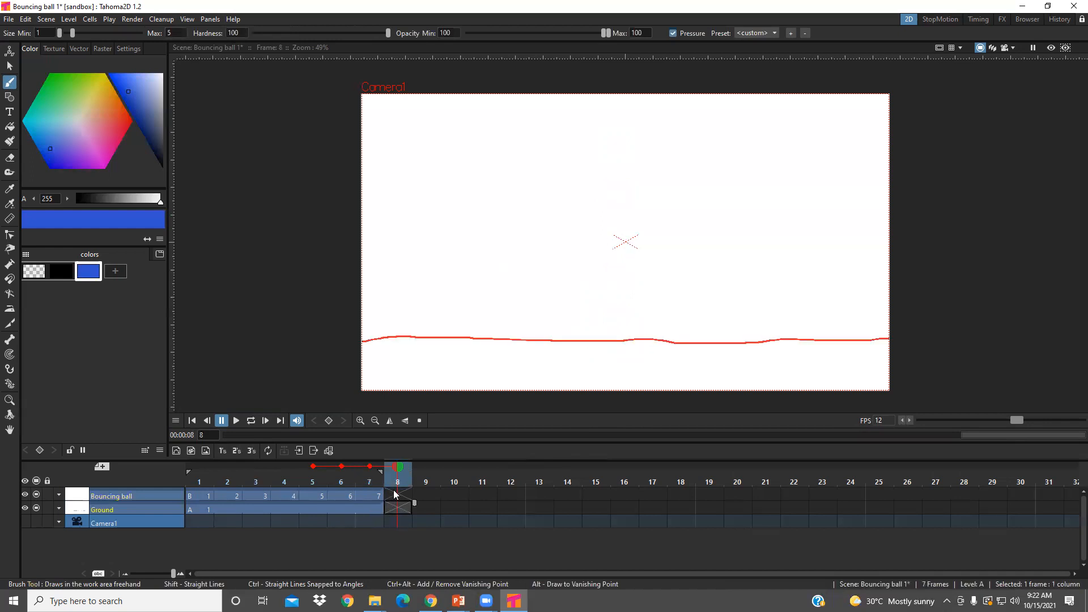
pyautogui.click(393, 490)
pyautogui.click(371, 508)
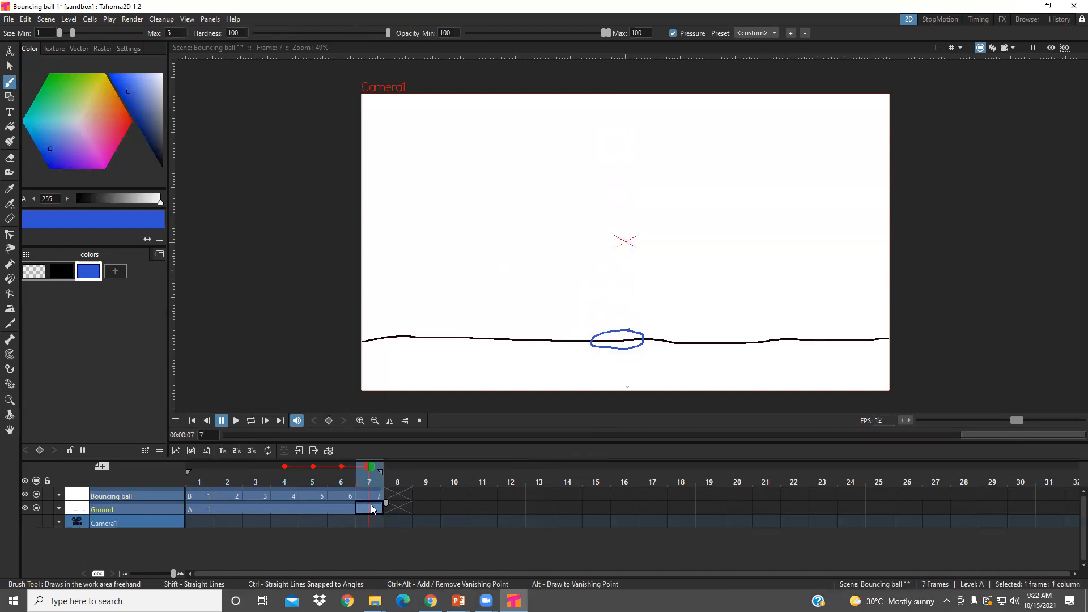
pyautogui.moveTo(385, 501); pyautogui.dragTo(523, 505)
# - Brush a stretched ball just above the squashed one on frame 8, and a rounder ball higher up on frame 9
pyautogui.click(399, 495)
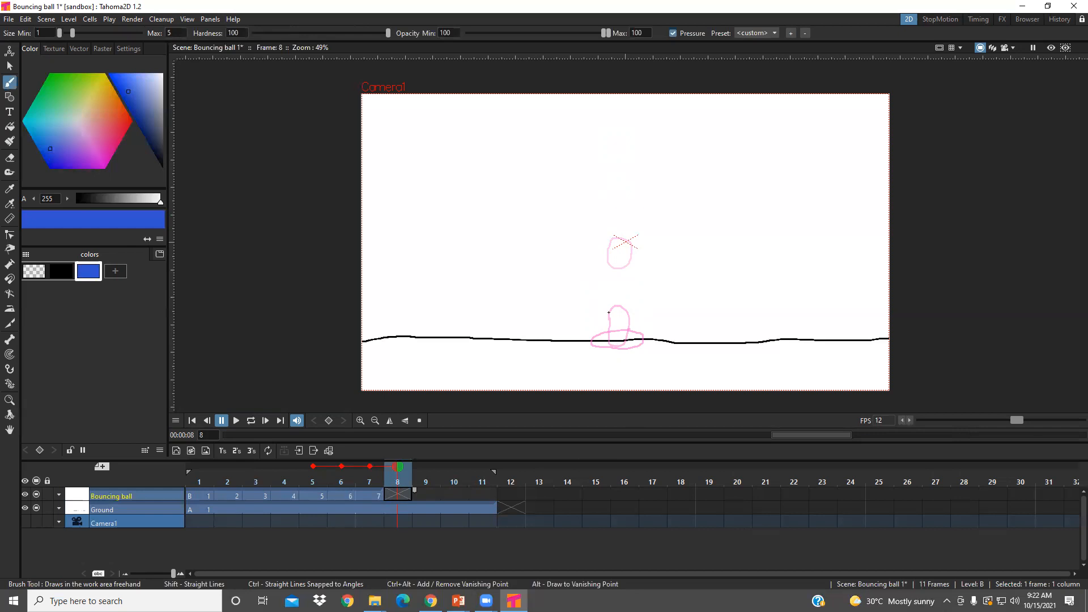
pyautogui.moveTo(615, 293)
pyautogui.mouseDown()
pyautogui.moveTo(608, 321)
pyautogui.moveTo(630, 311)
pyautogui.moveTo(624, 296)
pyautogui.mouseUp()
pyautogui.click(429, 498)
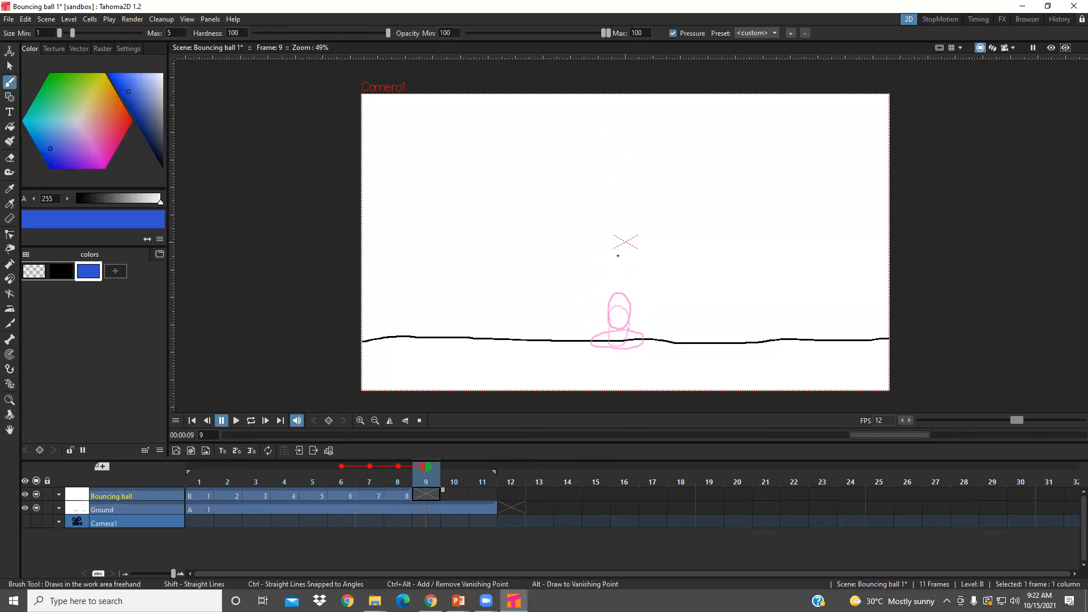
pyautogui.click(618, 256)
# - Brush a round ball above frame 9's on frame 10 and shift it about -32 px in X using a Rectangular selection
pyautogui.click(458, 494)
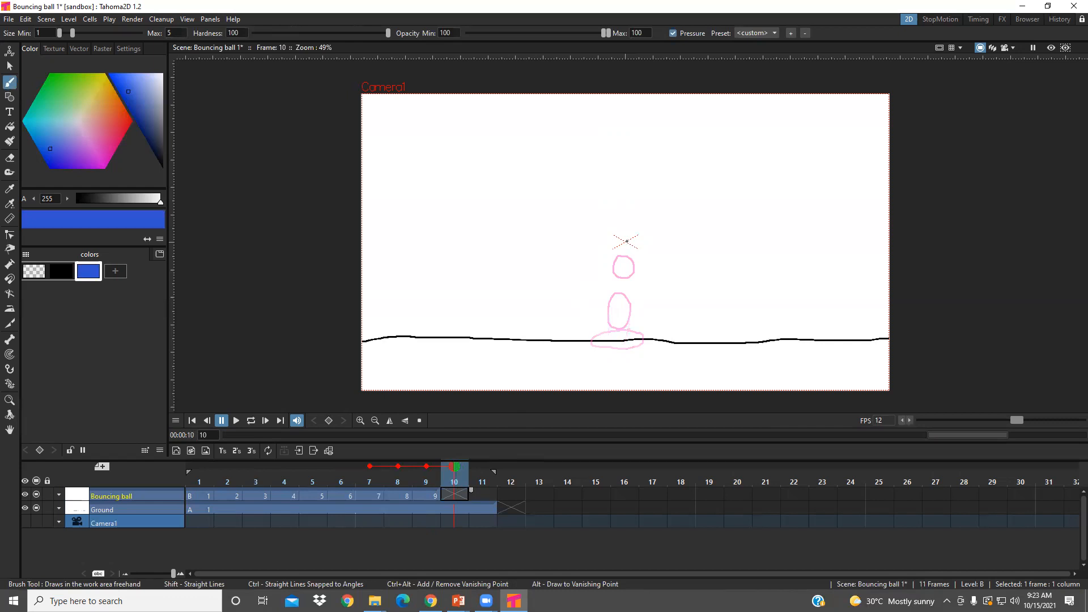
pyautogui.click(626, 237)
pyautogui.moveTo(627, 256); pyautogui.dragTo(638, 248)
pyautogui.click(9, 66)
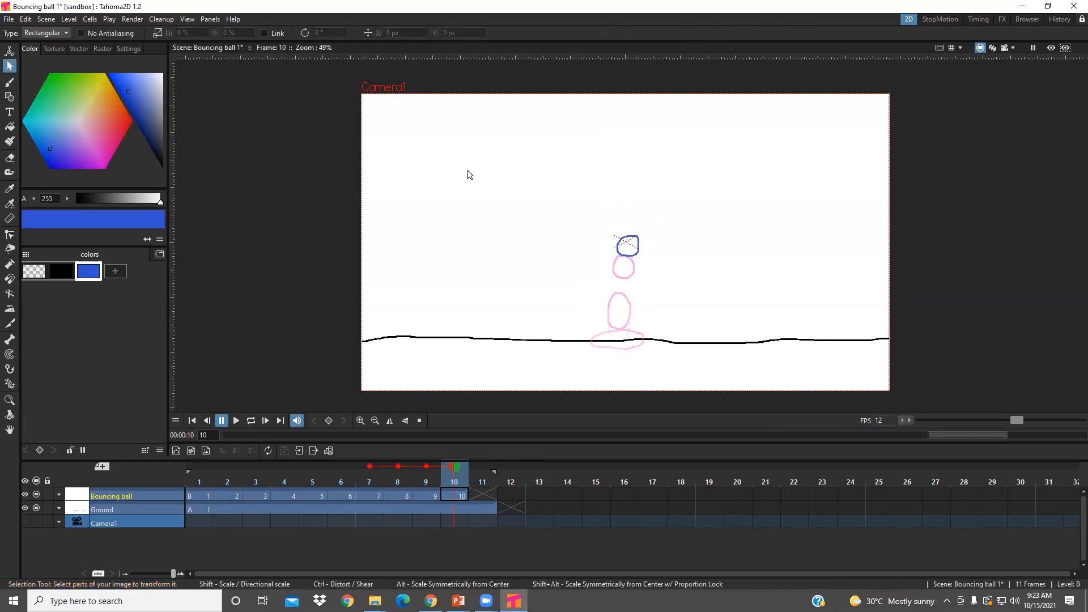
pyautogui.moveTo(607, 216); pyautogui.dragTo(629, 249)
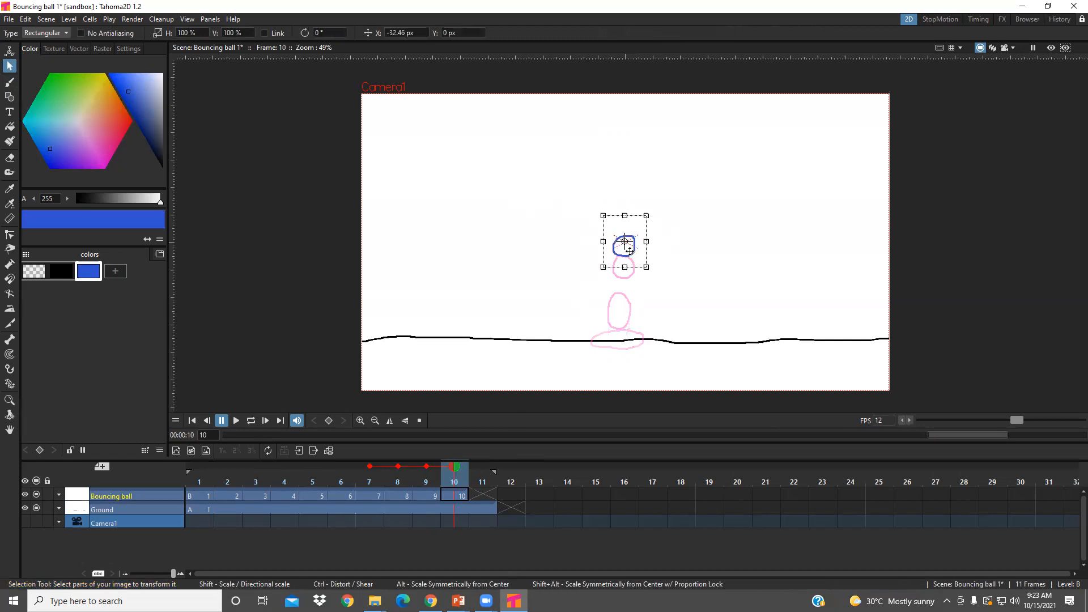
pyautogui.click(697, 238)
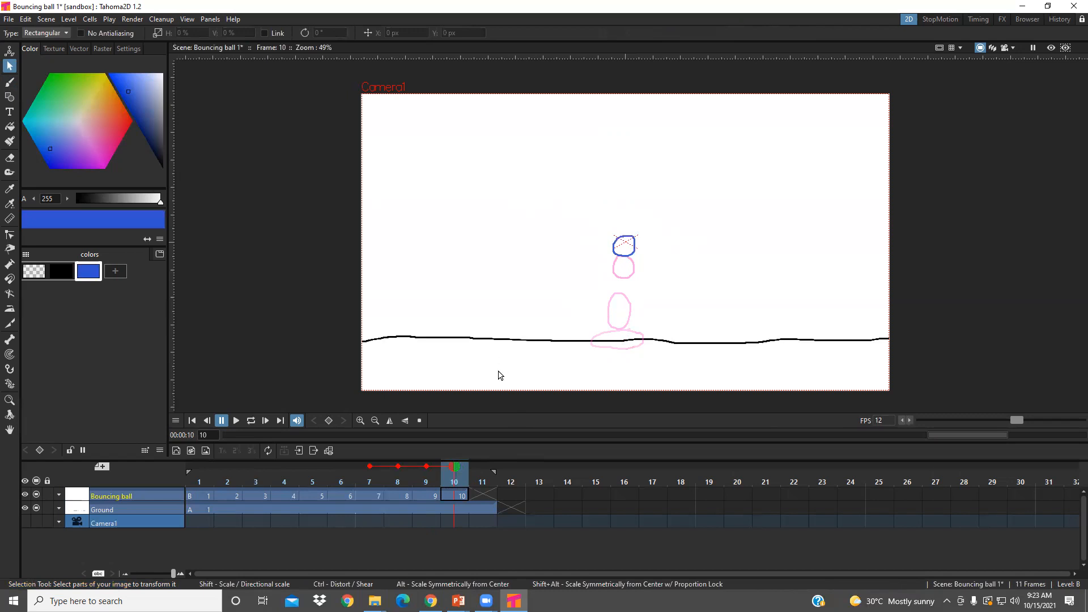
# - Brush a ball slightly above frame 10's on frame 11, and a slanted oval ball slightly lower on frame 12
pyautogui.click(476, 496)
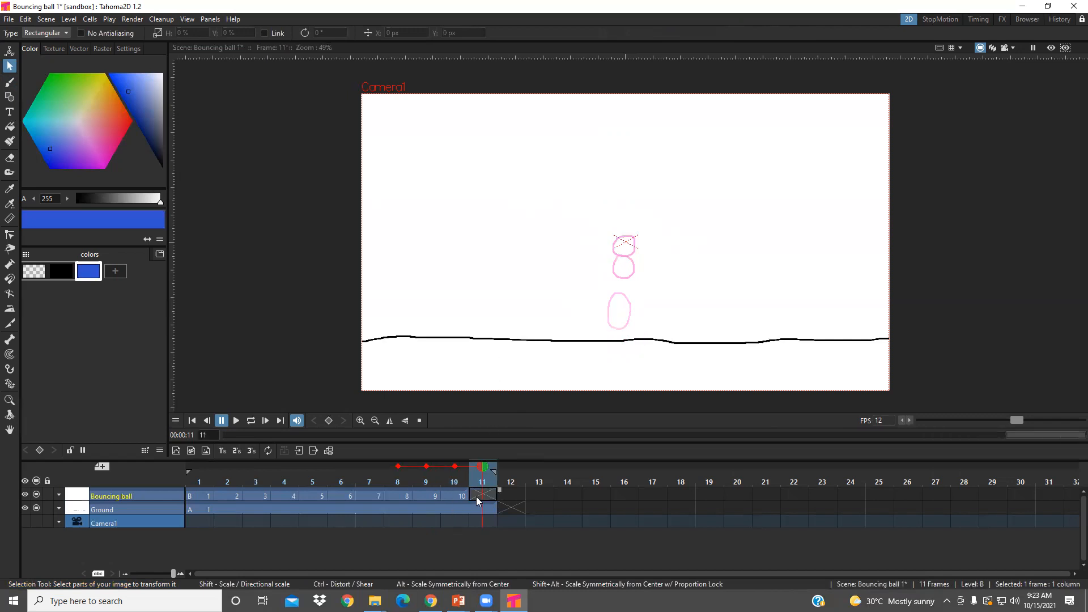
pyautogui.click(10, 83)
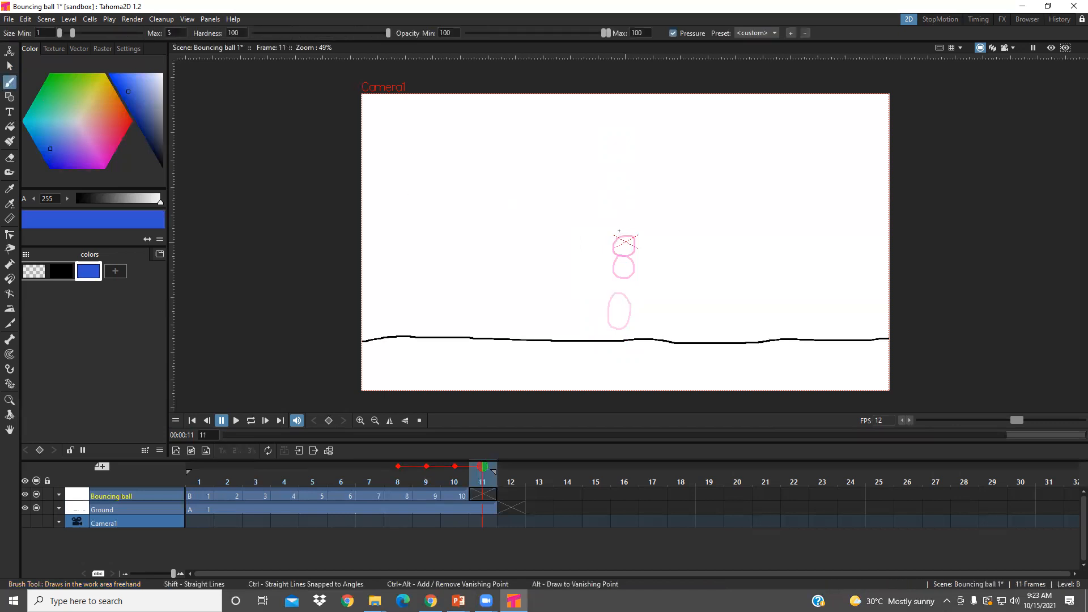
pyautogui.moveTo(627, 227); pyautogui.dragTo(625, 228)
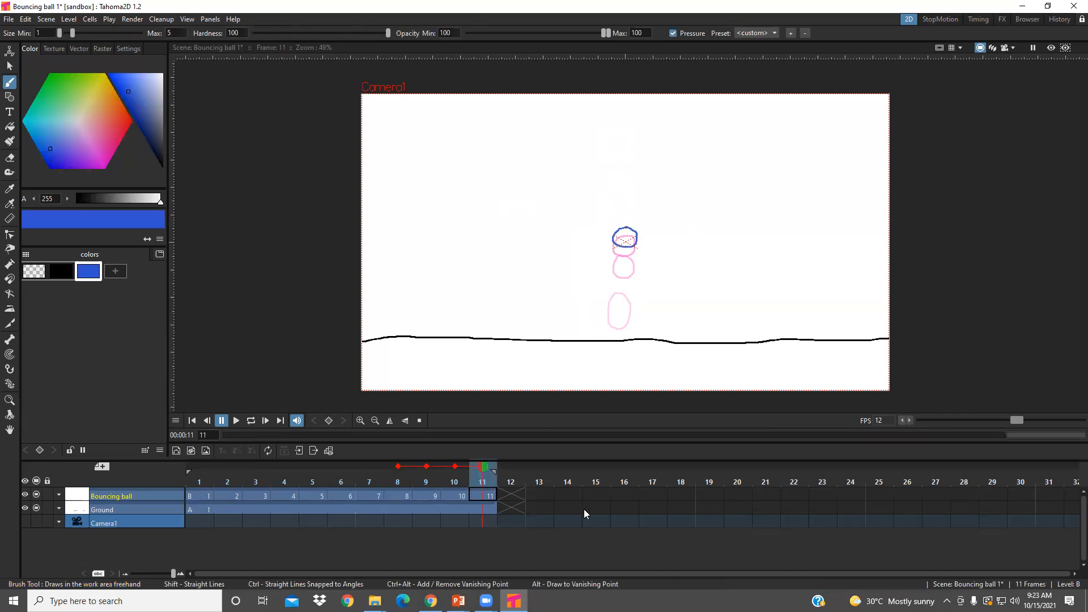
pyautogui.click(511, 497)
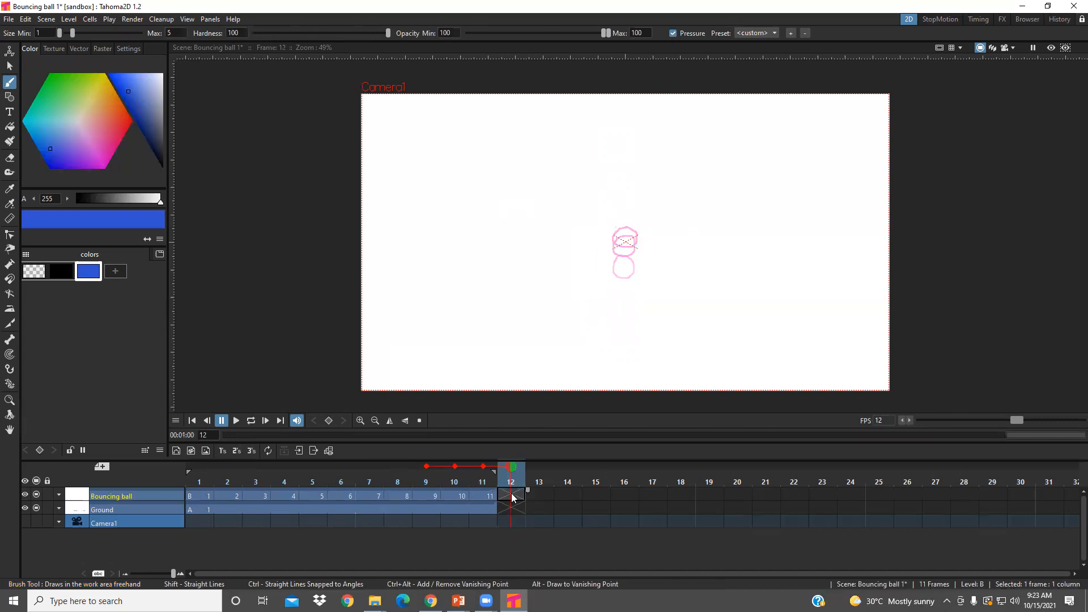
pyautogui.click(636, 233)
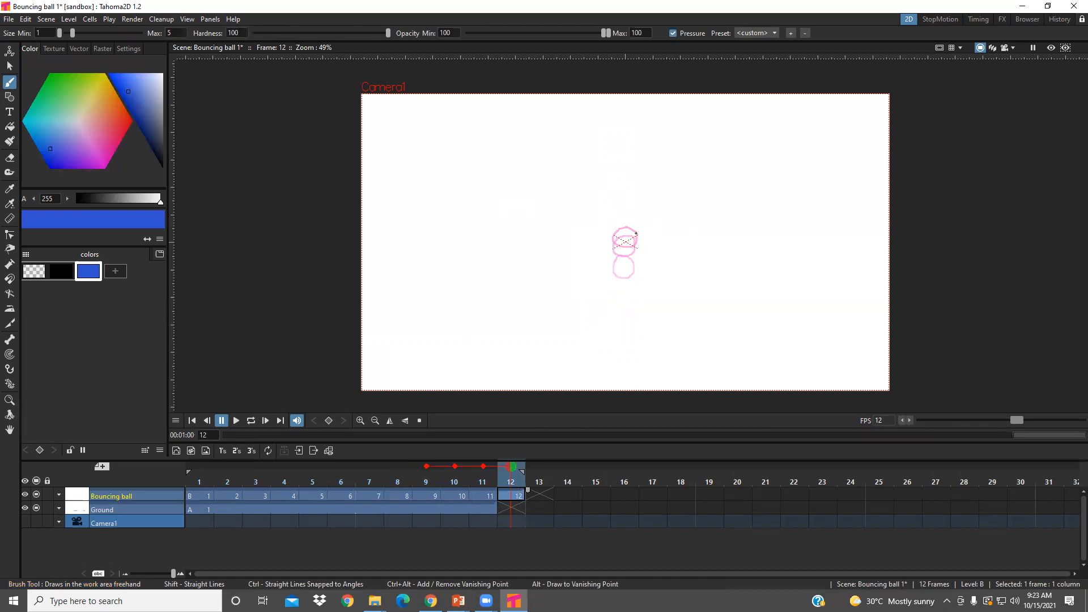
pyautogui.moveTo(618, 240)
pyautogui.mouseDown()
pyautogui.moveTo(611, 247)
pyautogui.moveTo(638, 247)
pyautogui.mouseUp()
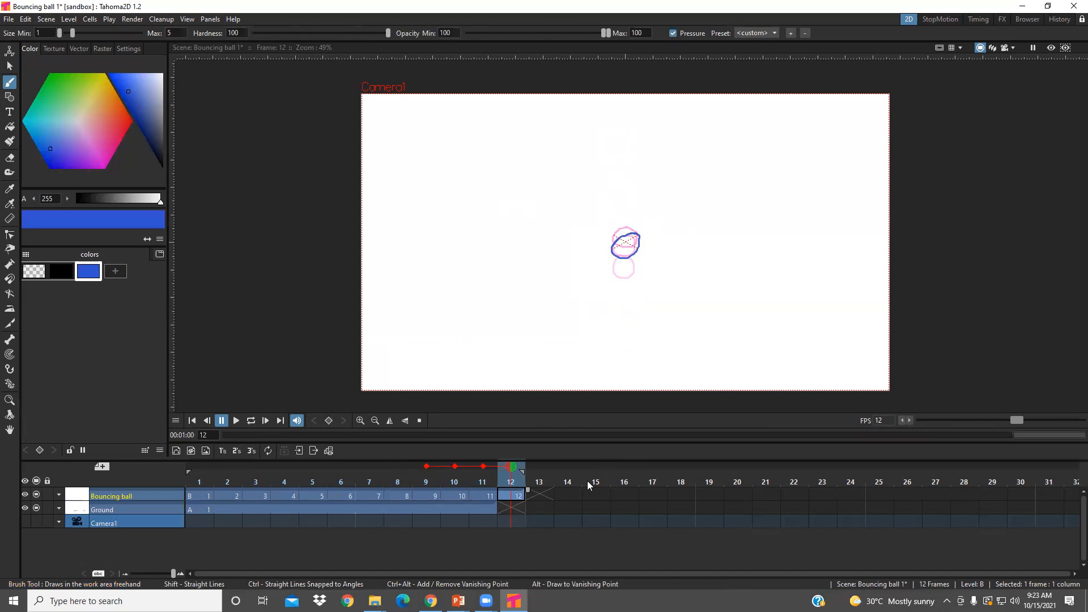
# - Extend the Ground layer's drawing from frame 11 through frame 15
pyautogui.click(539, 493)
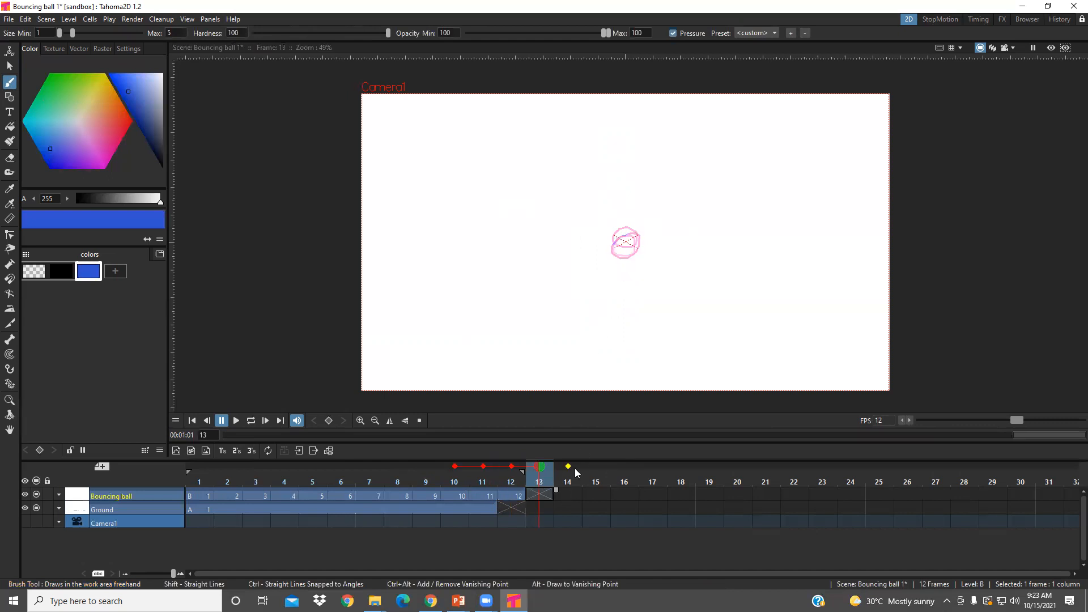
pyautogui.click(492, 508)
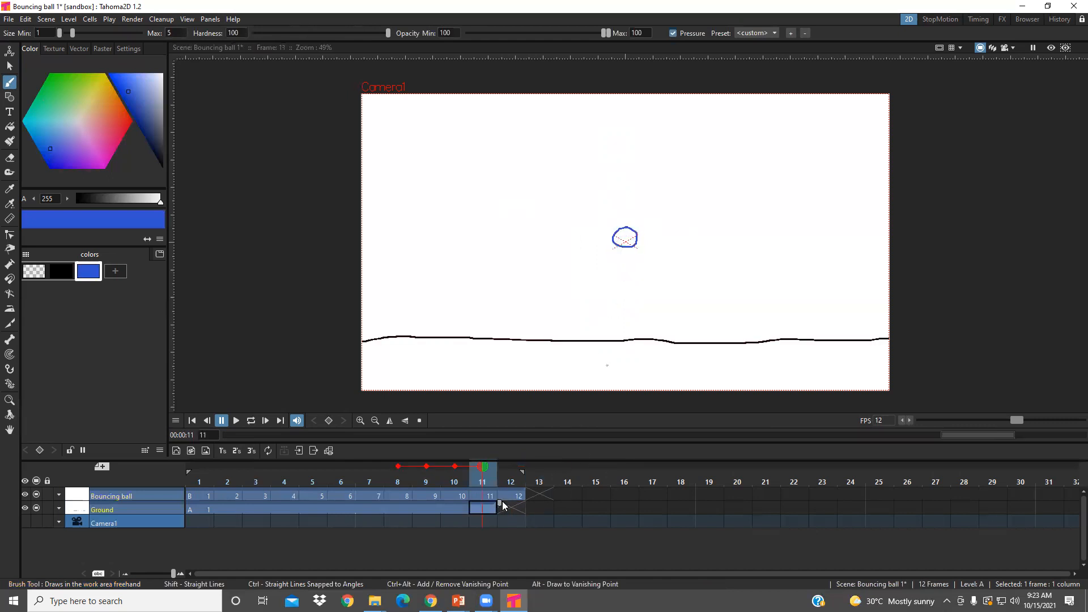
pyautogui.moveTo(613, 499); pyautogui.dragTo(610, 501)
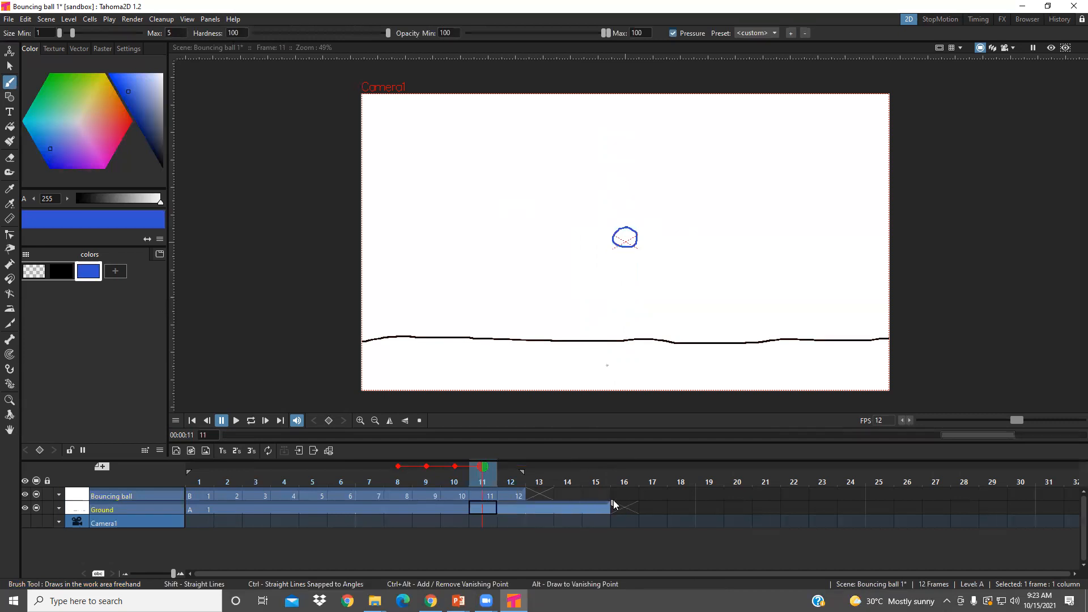
# - Brush a slanted oval ball just below frame 12's on frame 13, and a narrow stretched ball lower down on frame 14
pyautogui.click(539, 493)
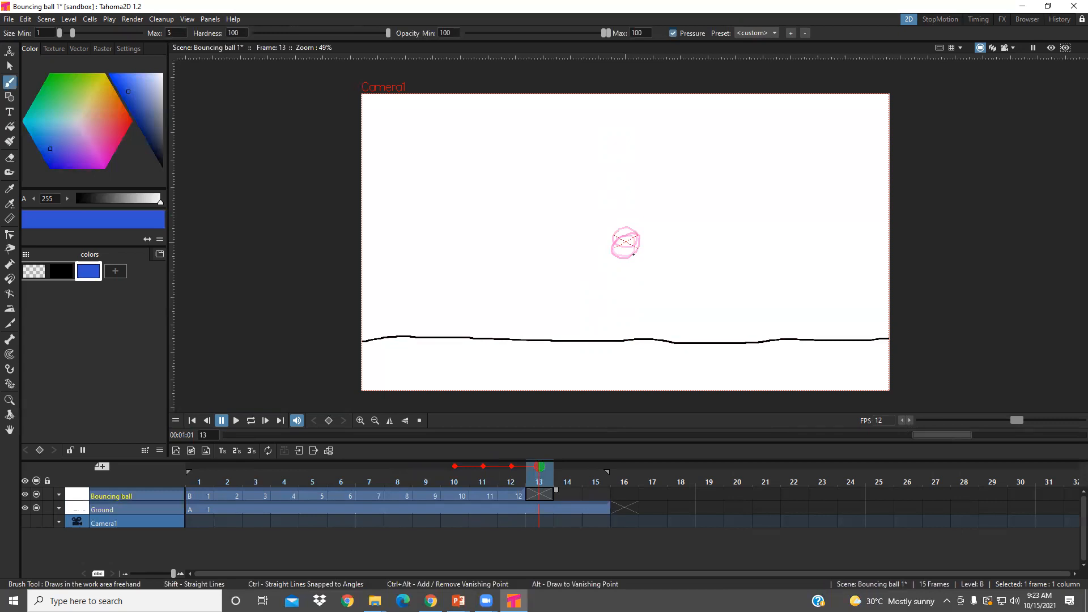
pyautogui.moveTo(634, 250)
pyautogui.mouseDown()
pyautogui.moveTo(612, 266)
pyautogui.moveTo(636, 267)
pyautogui.moveTo(638, 255)
pyautogui.mouseUp()
pyautogui.click(563, 494)
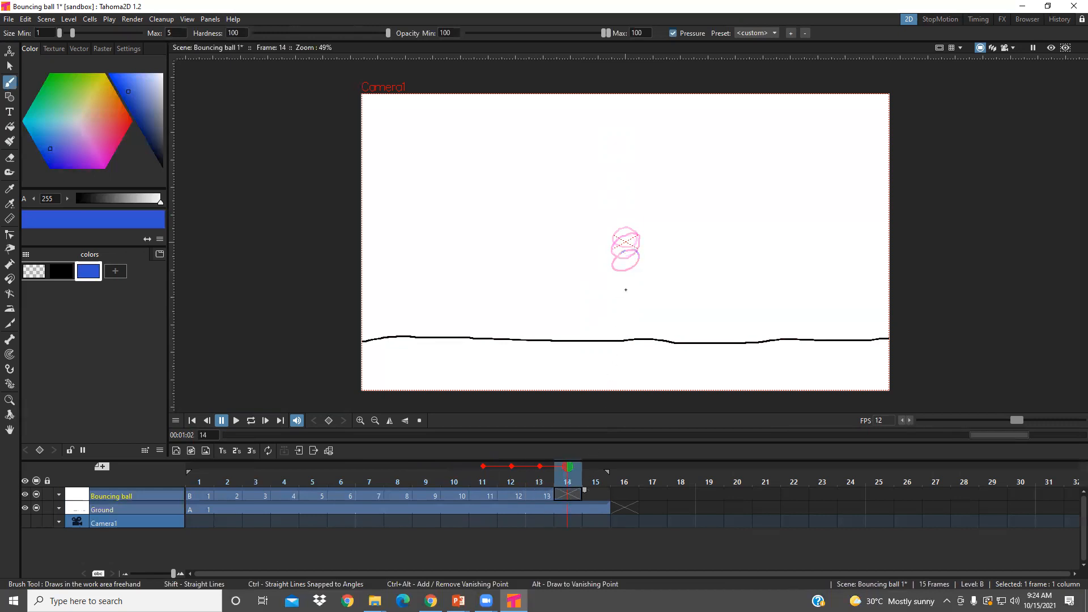
pyautogui.moveTo(625, 282)
pyautogui.mouseDown()
pyautogui.moveTo(617, 297)
pyautogui.moveTo(636, 297)
pyautogui.moveTo(634, 282)
pyautogui.mouseUp()
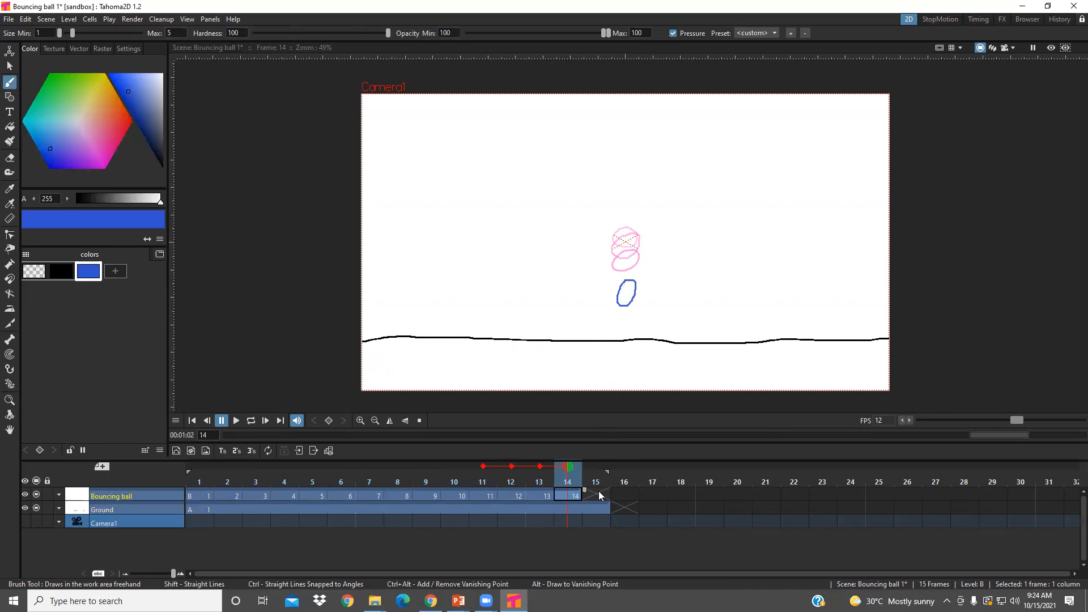
# - Brush a narrow, vertically stretched ball touching the ground line on frame 15 of Bouncing ball
pyautogui.click(598, 492)
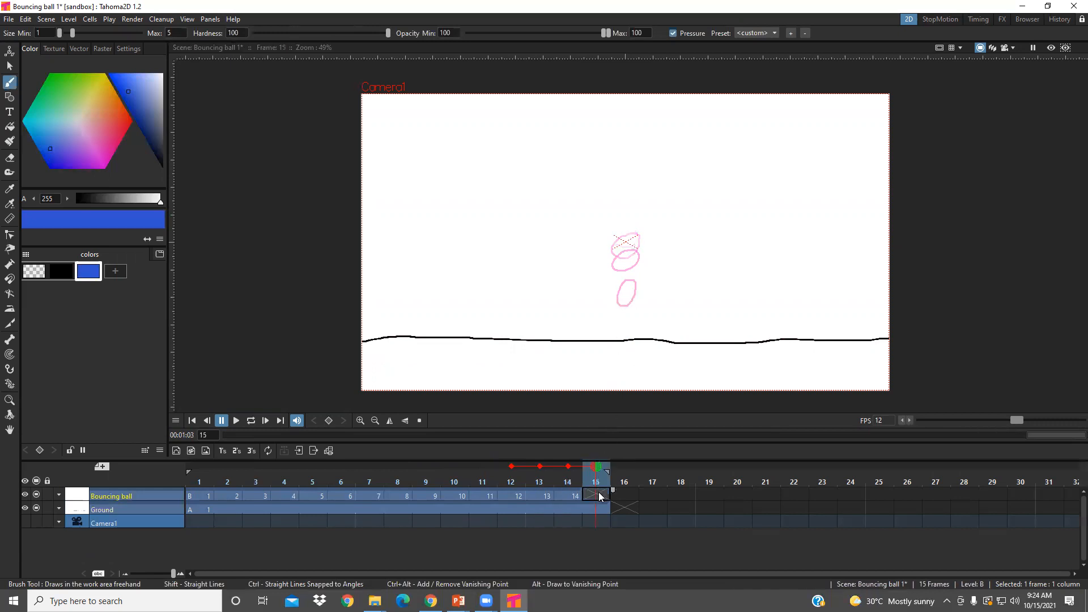
pyautogui.click(622, 318)
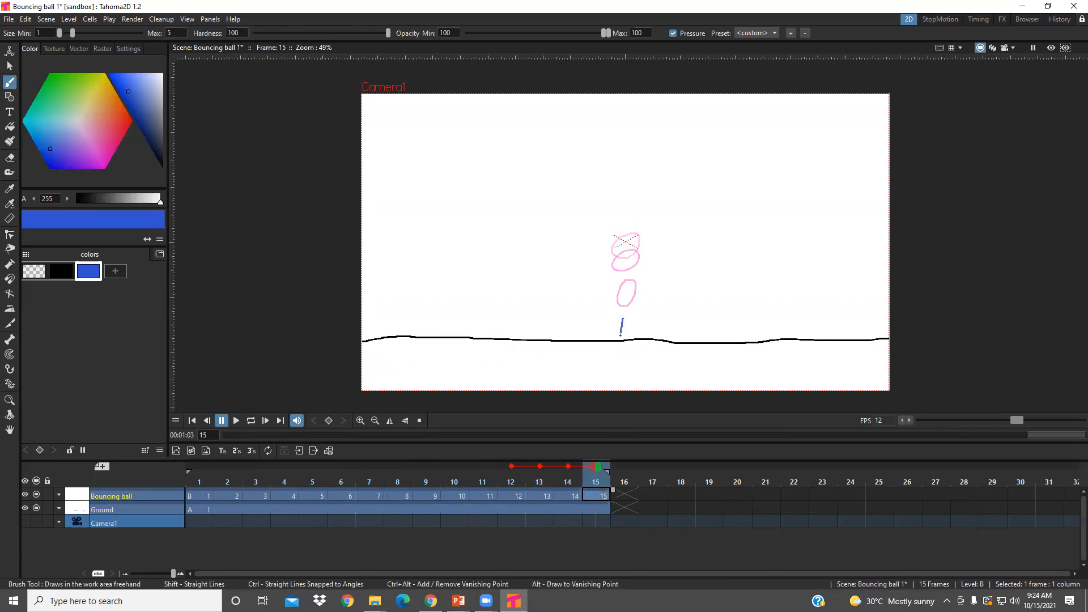
pyautogui.moveTo(629, 340); pyautogui.dragTo(636, 329)
# - Select frame 15's ball with a Rectangular selection and shift it about -32 px in X and -28 px in Y
pyautogui.click(9, 67)
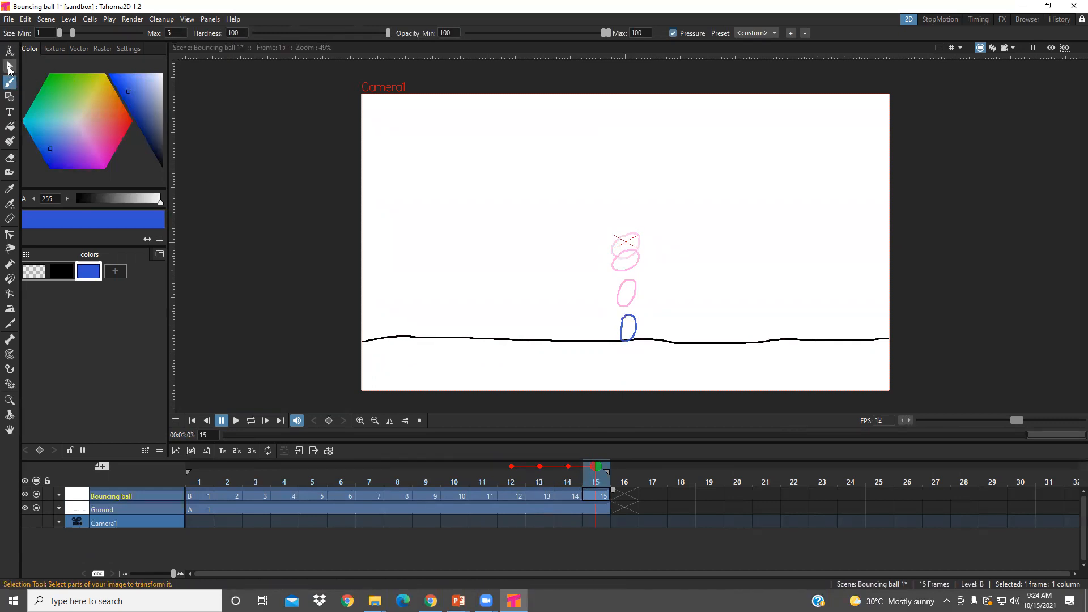
pyautogui.moveTo(617, 307); pyautogui.dragTo(647, 364)
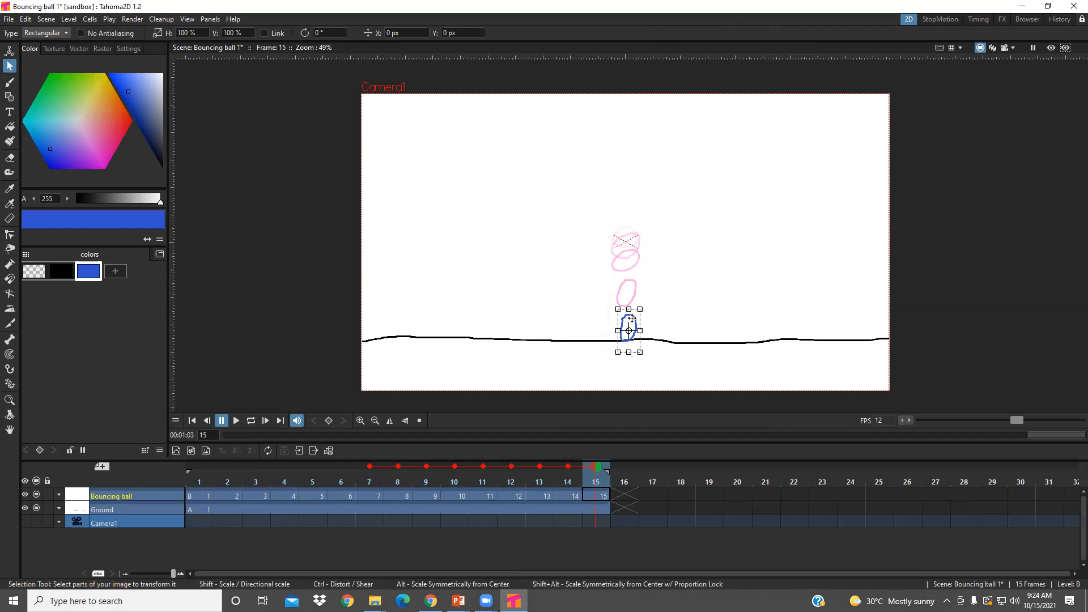
pyautogui.moveTo(631, 319); pyautogui.dragTo(629, 322)
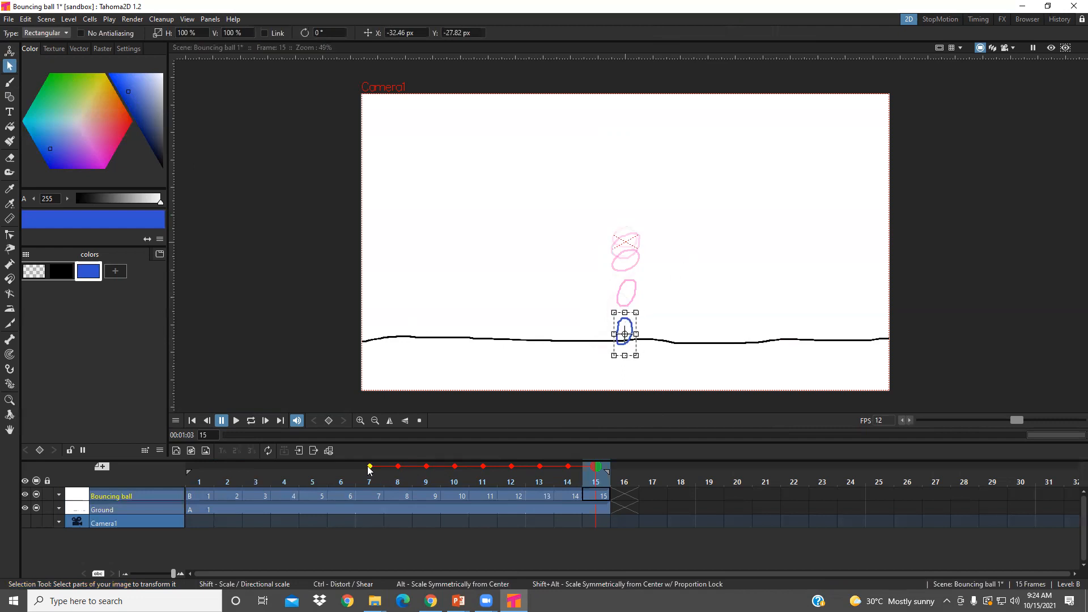
# - Limit the onion skin to frames 12 through 14 and scale frame 15's ball to about 113% horizontally and 105% vertically
pyautogui.moveTo(426, 467); pyautogui.dragTo(240, 467)
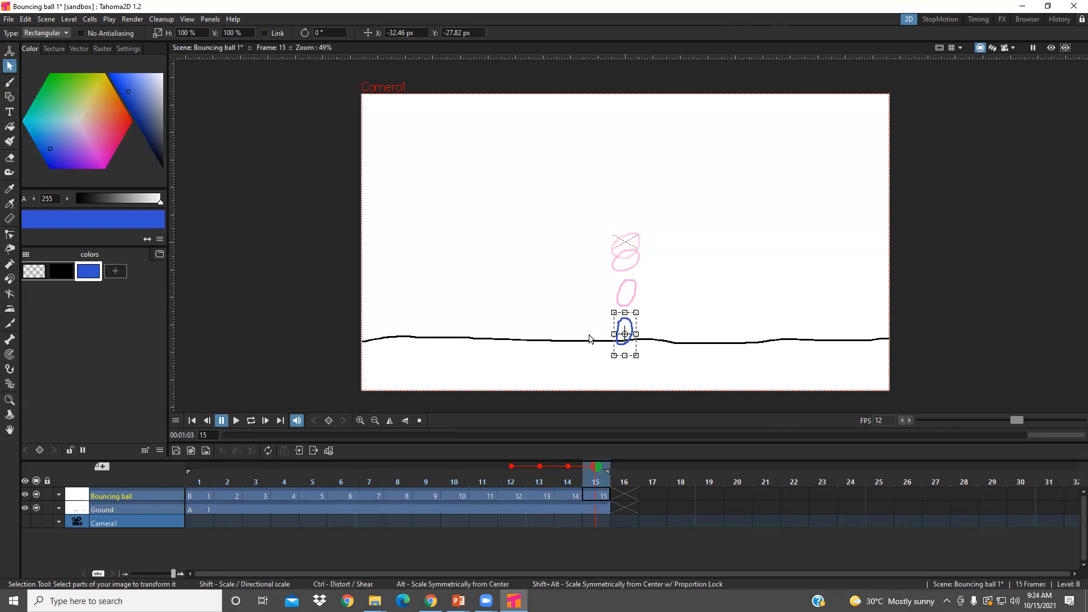
pyautogui.moveTo(624, 313); pyautogui.dragTo(638, 333)
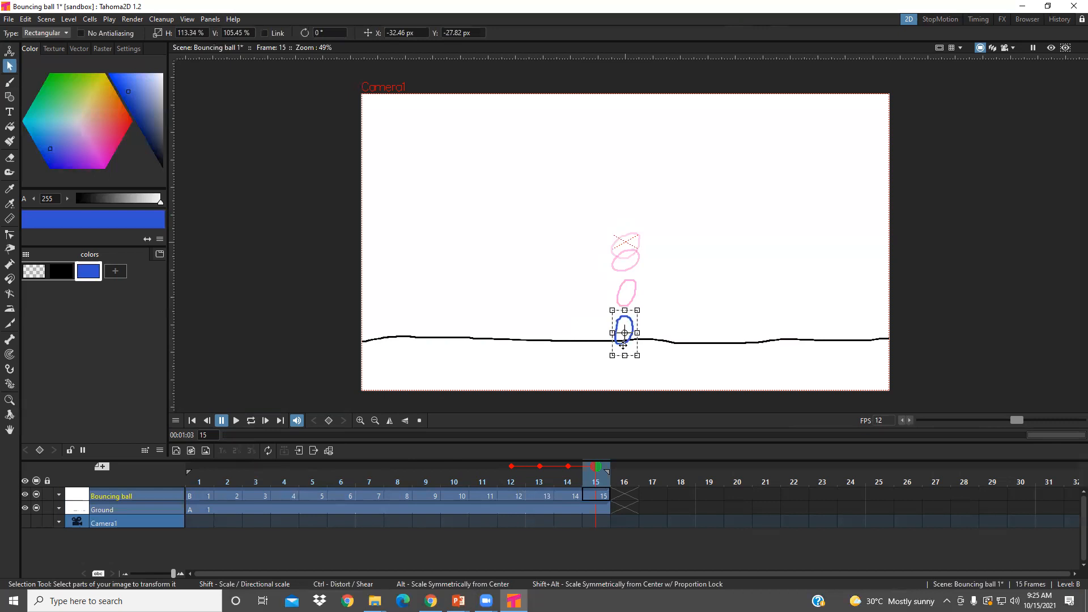
pyautogui.click(662, 349)
# - Extend the Ground layer's drawing through frame 18 and brush a wide, squashed ball on the ground line in frame 16
pyautogui.click(601, 509)
pyautogui.moveTo(613, 503); pyautogui.dragTo(668, 503)
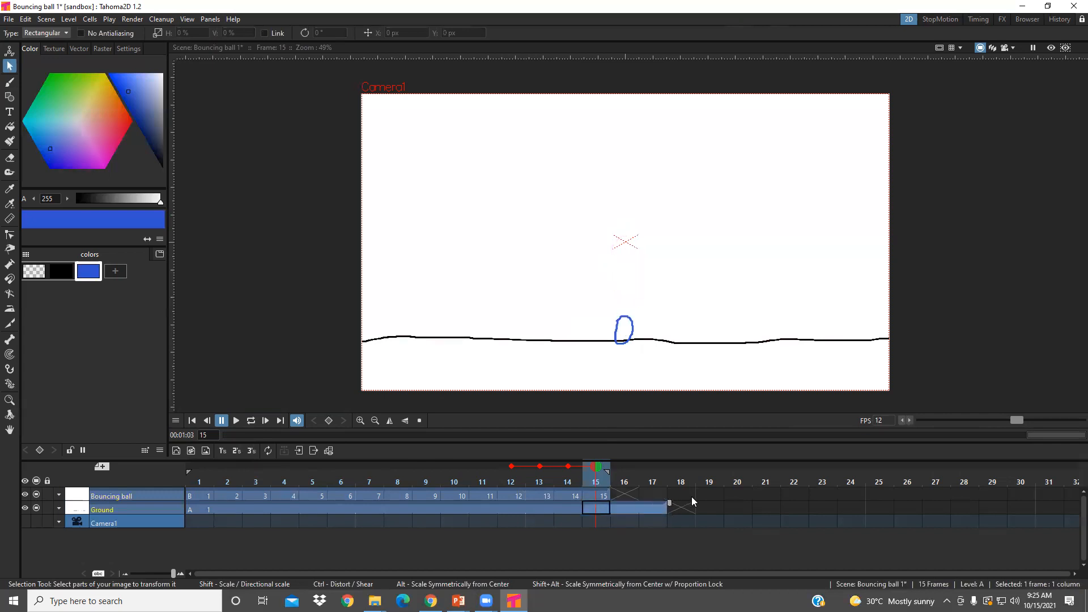
pyautogui.click(624, 494)
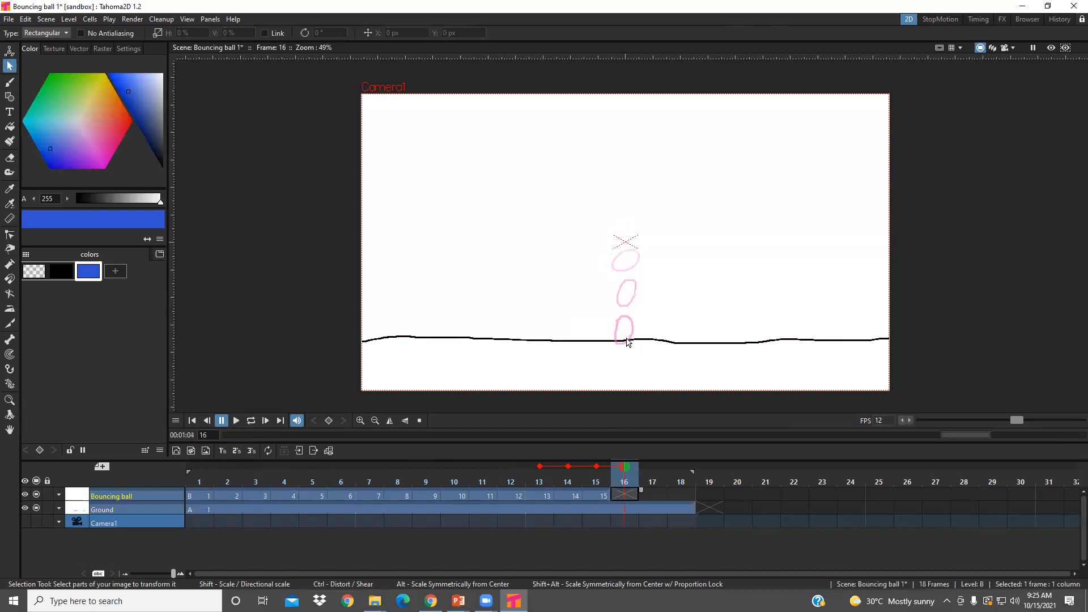
pyautogui.click(9, 82)
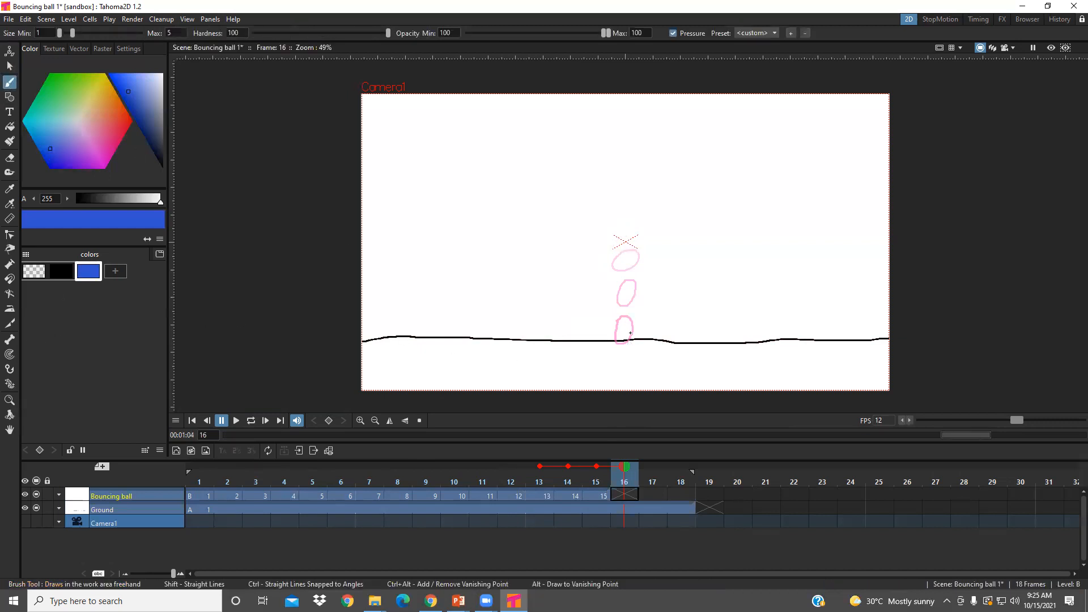
pyautogui.moveTo(632, 331); pyautogui.dragTo(605, 343)
pyautogui.hotkey('ctrl', 'z')
pyautogui.moveTo(632, 331); pyautogui.dragTo(641, 338)
# - Brush an upright oval ball resting just above the squashed one on frame 17, redrawing the first attempt
pyautogui.click(648, 495)
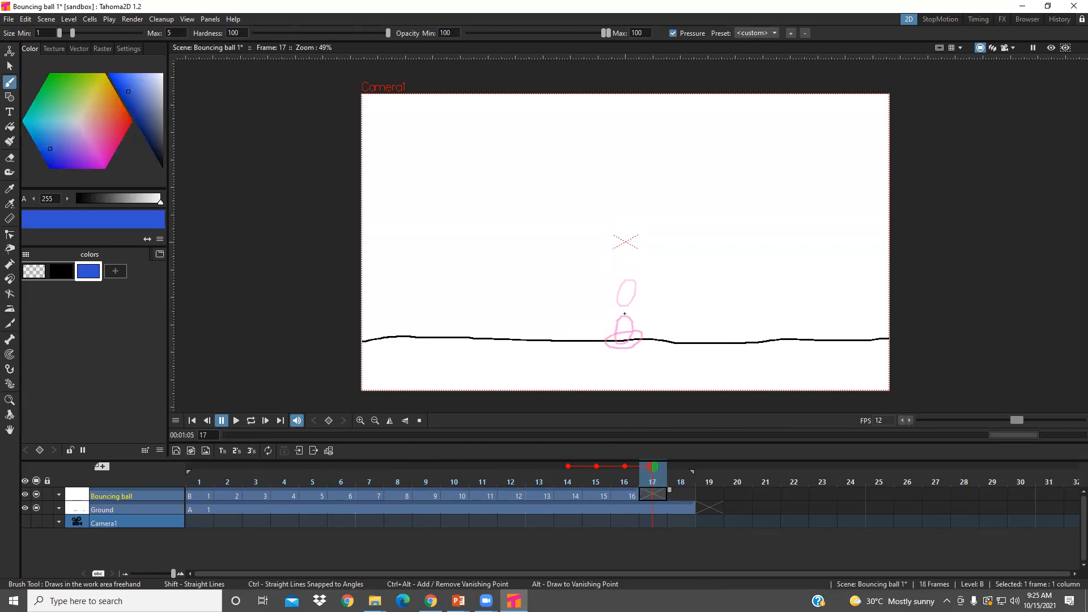
pyautogui.moveTo(624, 313); pyautogui.dragTo(624, 313)
pyautogui.hotkey('ctrl', 'z')
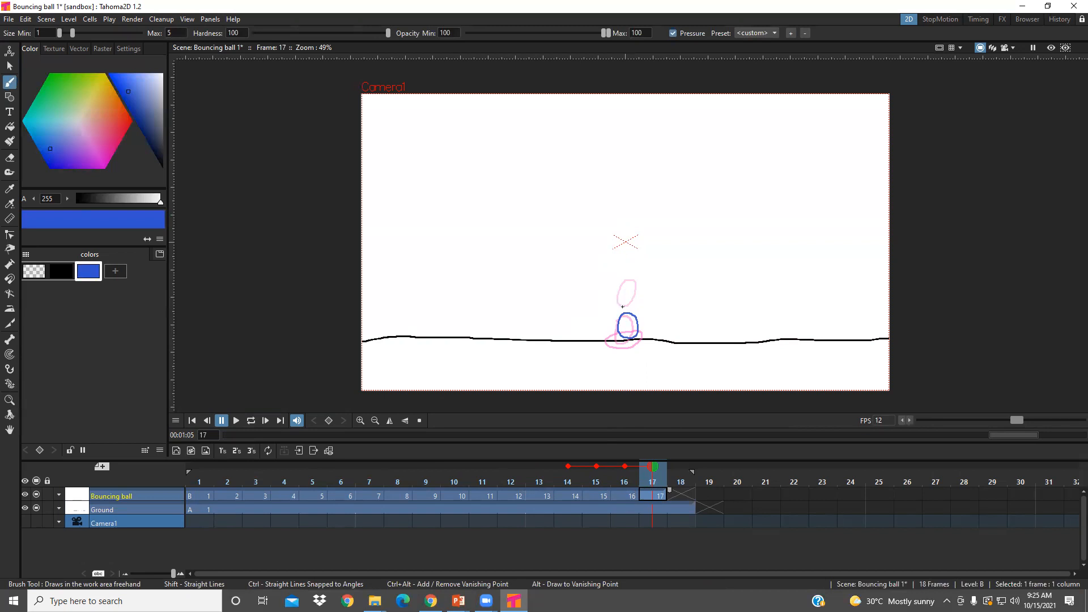
# - Brush a small round ball just above frame 17's on frame 18 of Bouncing ball
pyautogui.click(674, 494)
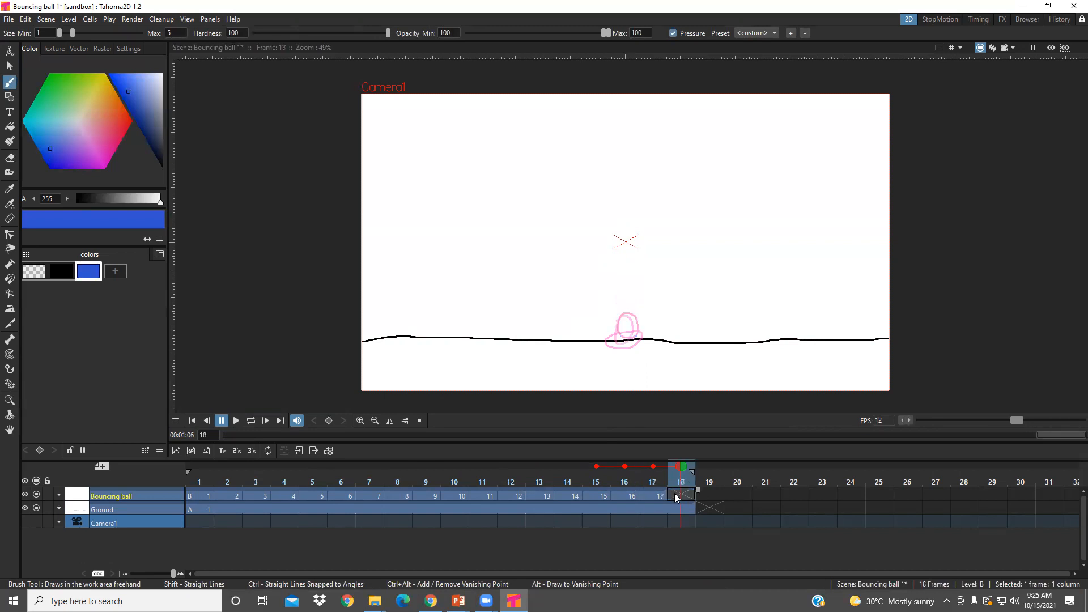
pyautogui.click(26, 18)
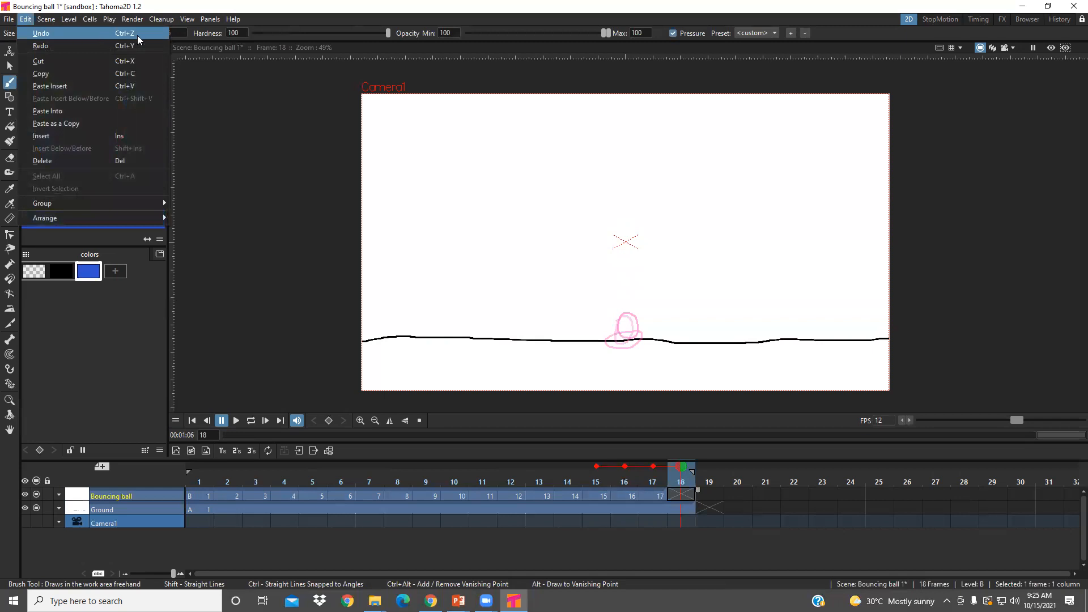
pyautogui.click(677, 493)
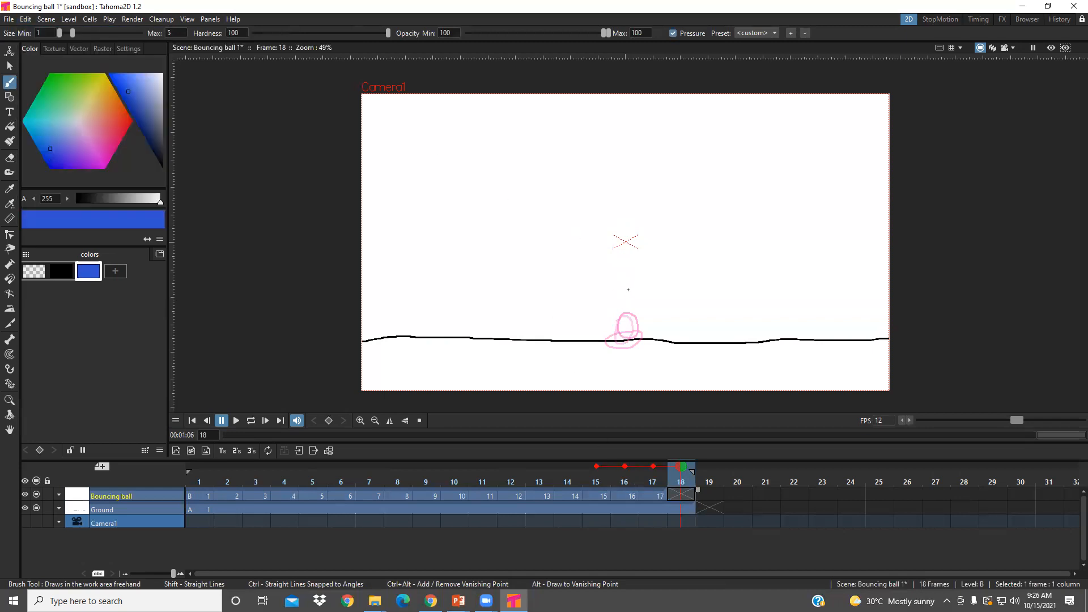
pyautogui.moveTo(627, 293)
pyautogui.mouseDown()
pyautogui.moveTo(619, 303)
pyautogui.moveTo(638, 310)
pyautogui.mouseUp()
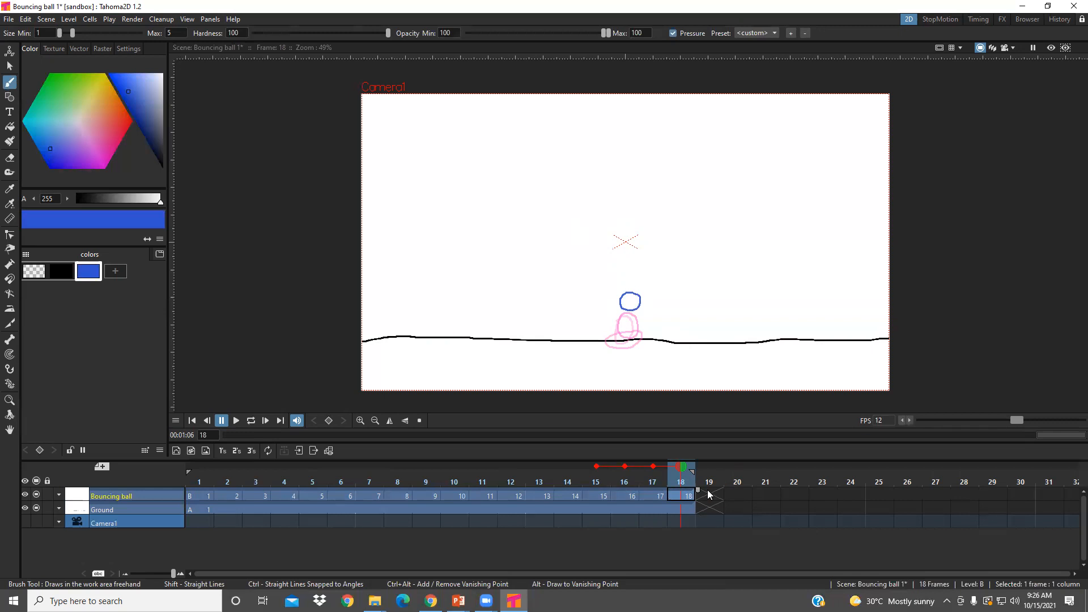
# - Brush a round ball slightly above frame 18's on frame 19 and move it slightly down with a Rectangular selection
pyautogui.hotkey('shift', '.')
pyautogui.click(629, 279)
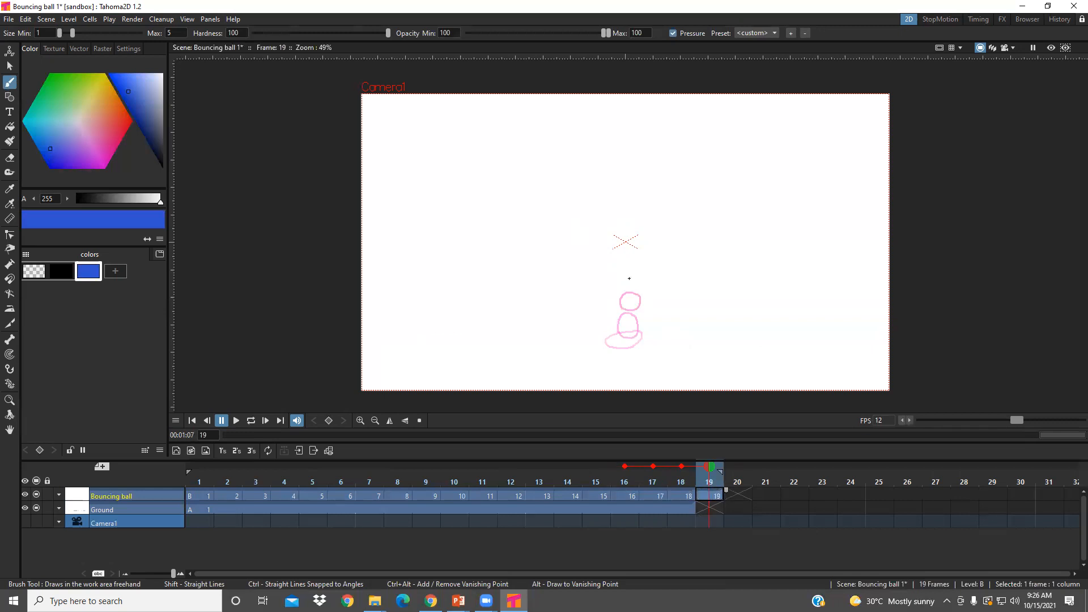
pyautogui.moveTo(623, 296); pyautogui.dragTo(635, 295)
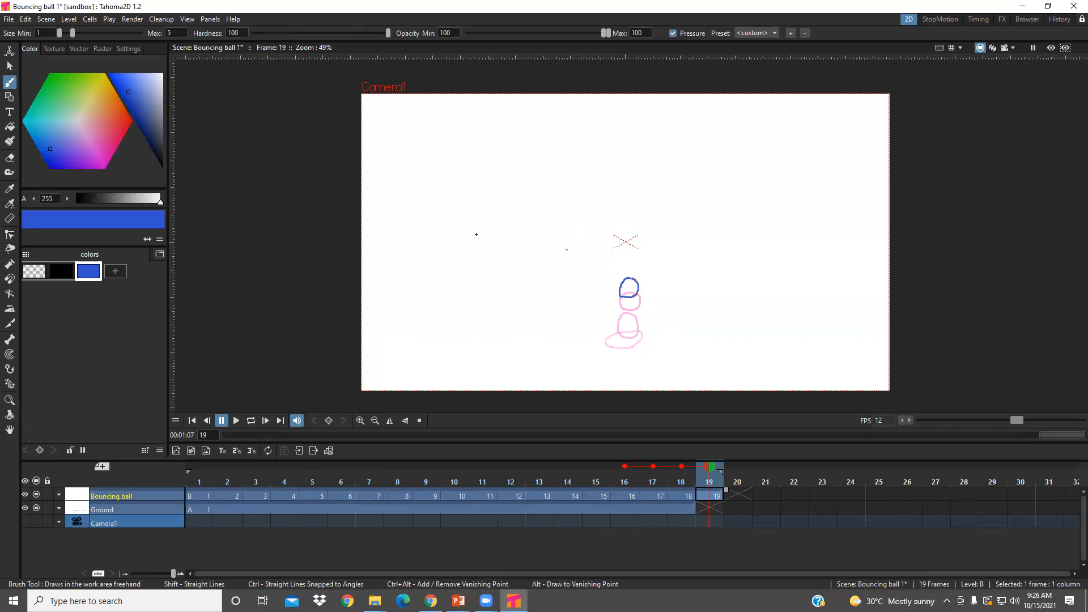
pyautogui.click(11, 67)
pyautogui.moveTo(611, 268); pyautogui.dragTo(633, 287)
# - Extend the Ground layer's drawing through frame 21
pyautogui.click(713, 497)
pyautogui.click(702, 508)
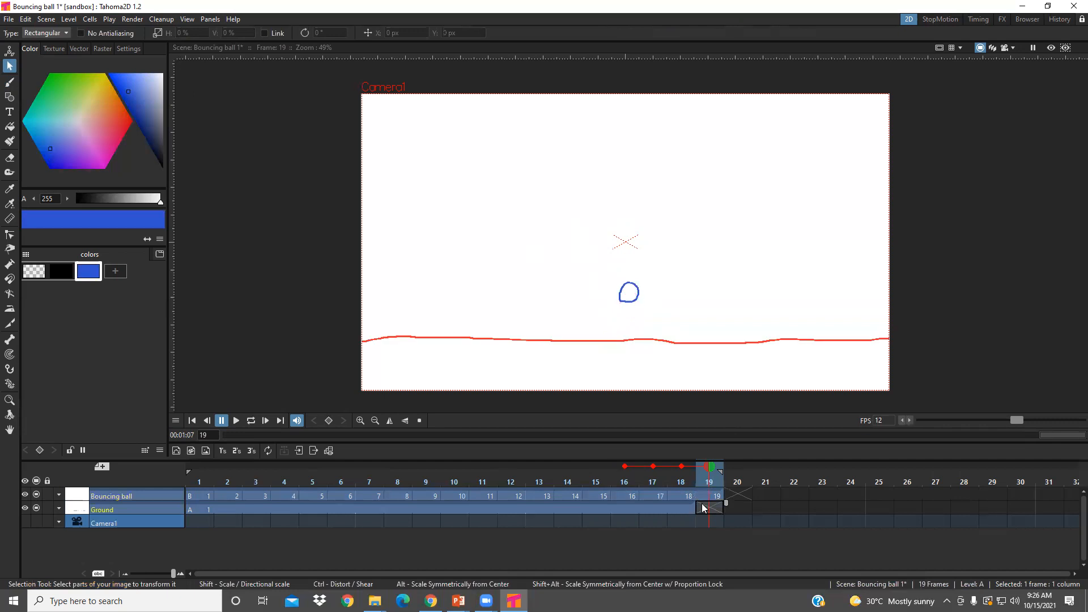
pyautogui.click(690, 504)
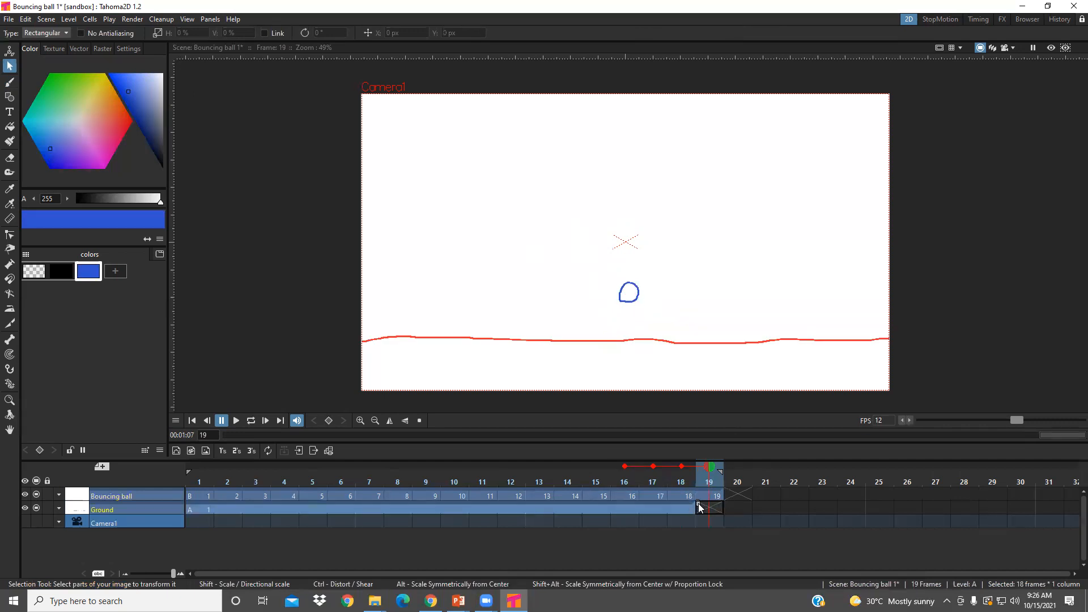
pyautogui.moveTo(697, 504); pyautogui.dragTo(798, 510)
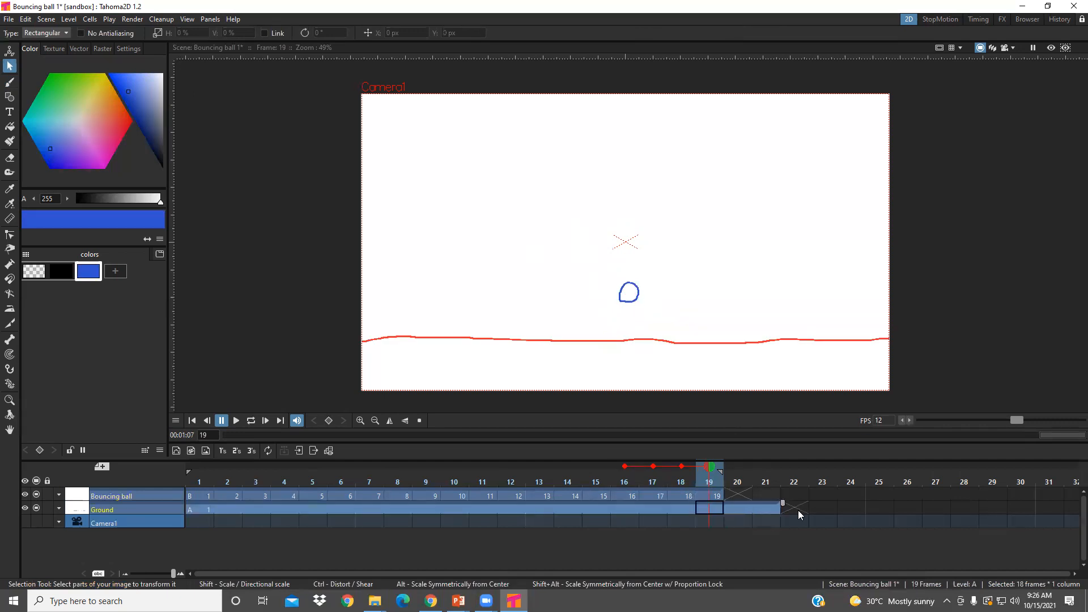
# - Brush a small round ball below frame 19's on frame 20 of Bouncing ball and another on the ground line in frame 21
pyautogui.click(717, 497)
pyautogui.click(738, 495)
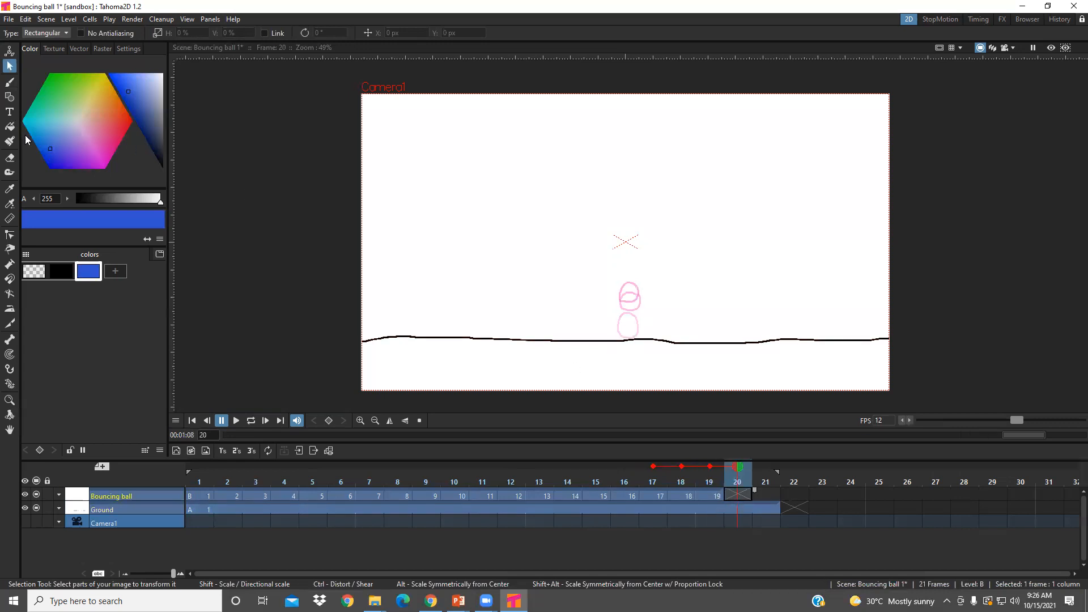
pyautogui.click(10, 82)
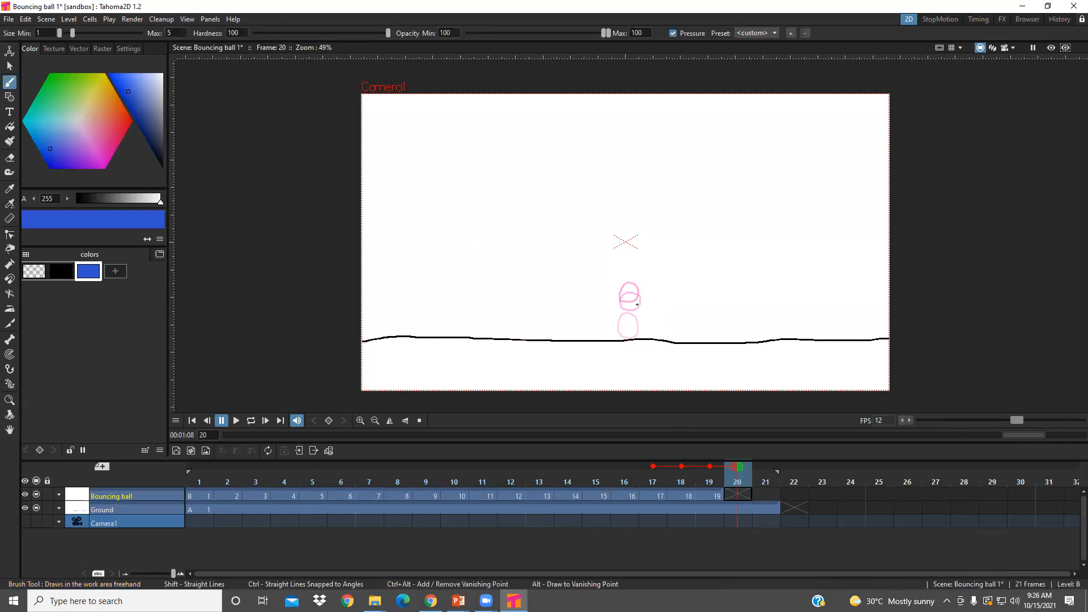
pyautogui.moveTo(633, 305); pyautogui.dragTo(640, 316)
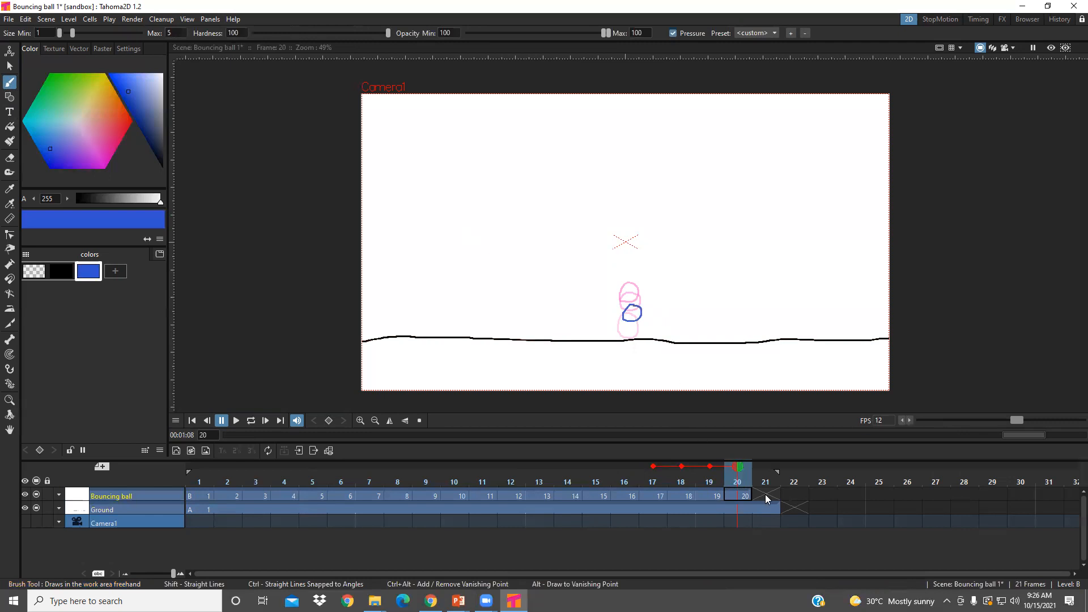
pyautogui.click(765, 496)
pyautogui.click(629, 327)
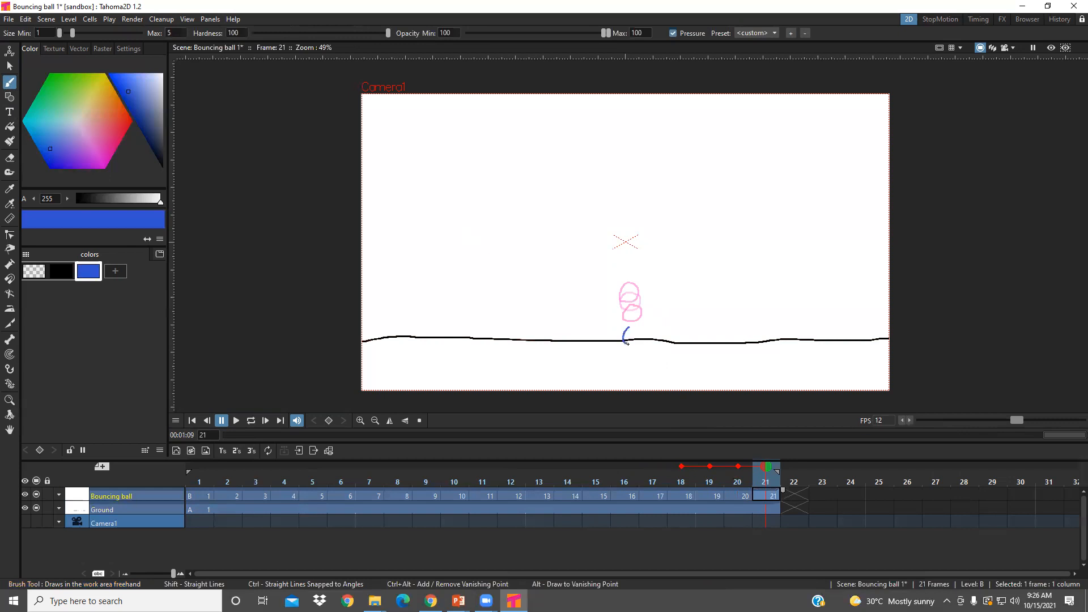
pyautogui.moveTo(635, 343); pyautogui.dragTo(641, 334)
# - Extend the Ground layer's drawing through frame 24 and brush a small, flattened ball on the ground line in frame 22 of Bouncing ball
pyautogui.click(792, 493)
pyautogui.click(777, 509)
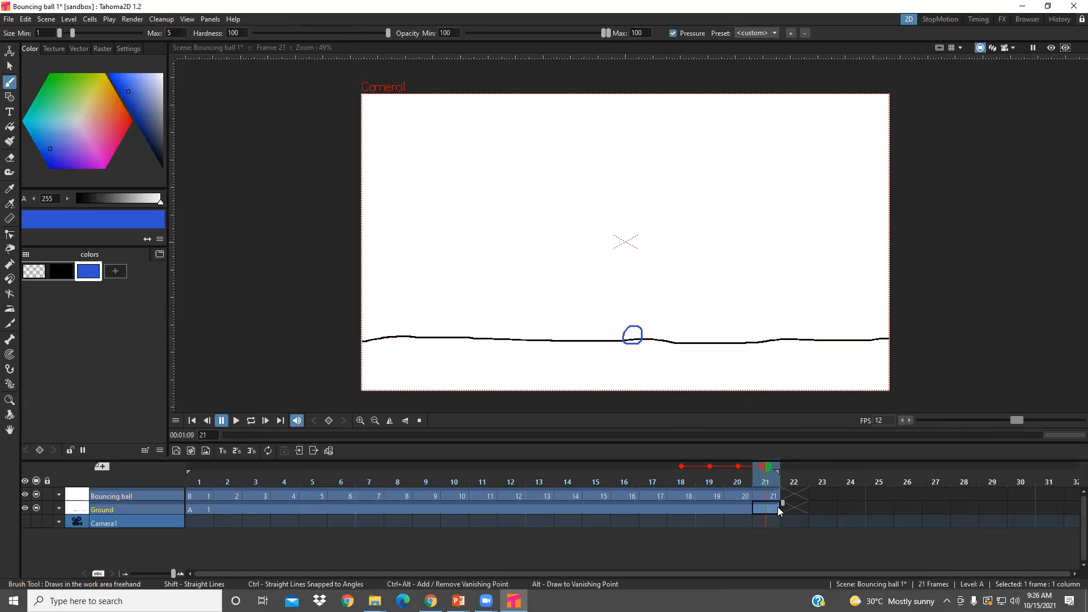
pyautogui.moveTo(870, 505); pyautogui.dragTo(866, 504)
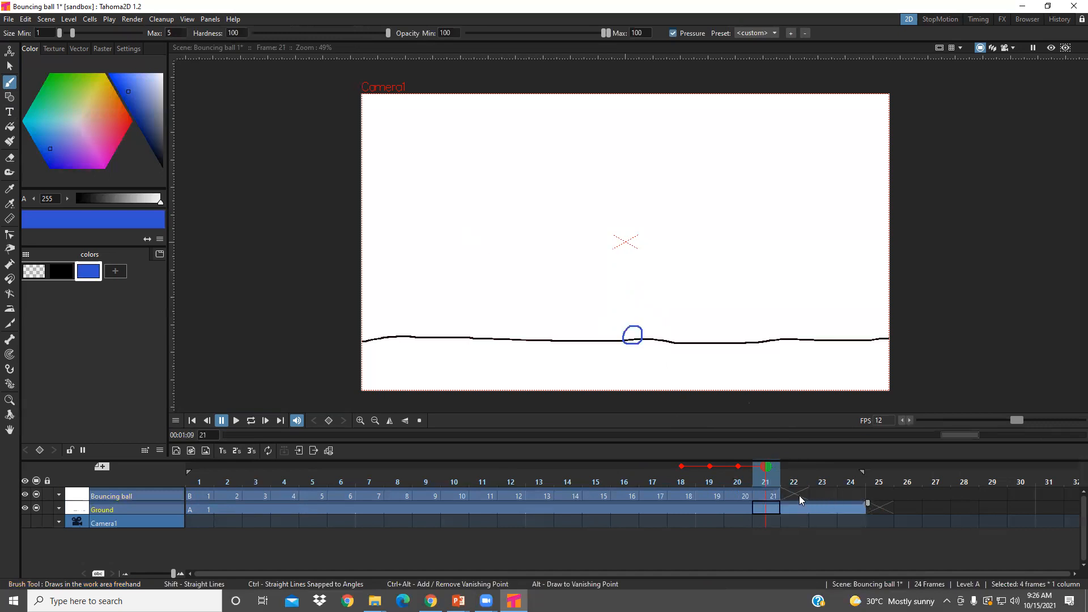
pyautogui.click(797, 494)
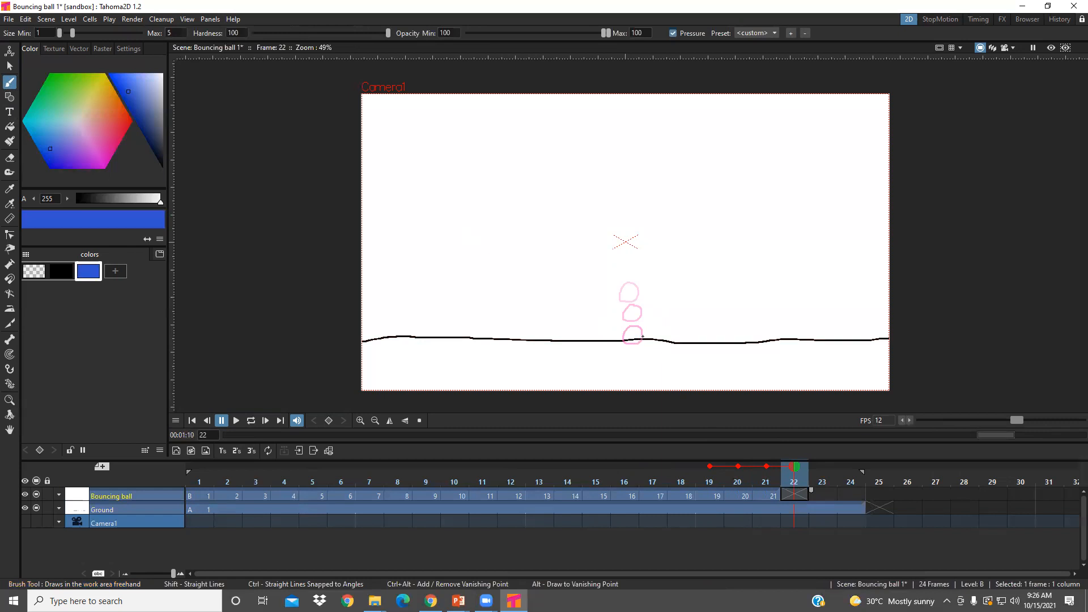
pyautogui.moveTo(642, 336); pyautogui.dragTo(634, 336)
pyautogui.moveTo(627, 349); pyautogui.dragTo(642, 349)
# - Brush a small round ball just above the flattened one on frame 23 of Bouncing ball
pyautogui.click(818, 493)
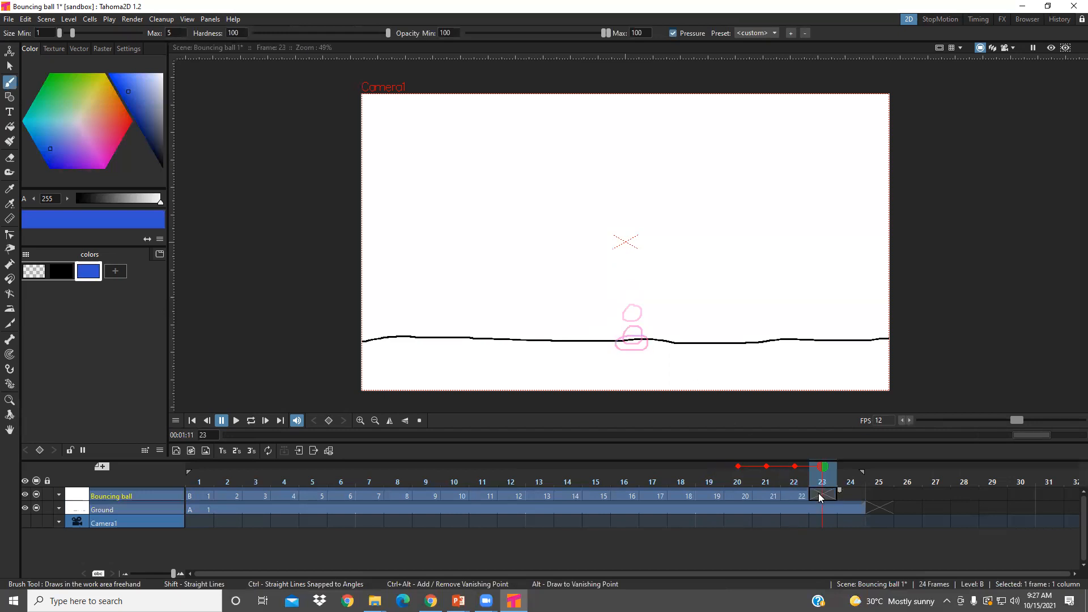
pyautogui.click(634, 320)
pyautogui.moveTo(632, 336); pyautogui.dragTo(642, 328)
# - Scale frame 22's flattened ball to about 93% horizontally and 105% vertically using a Rectangular selection
pyautogui.click(795, 496)
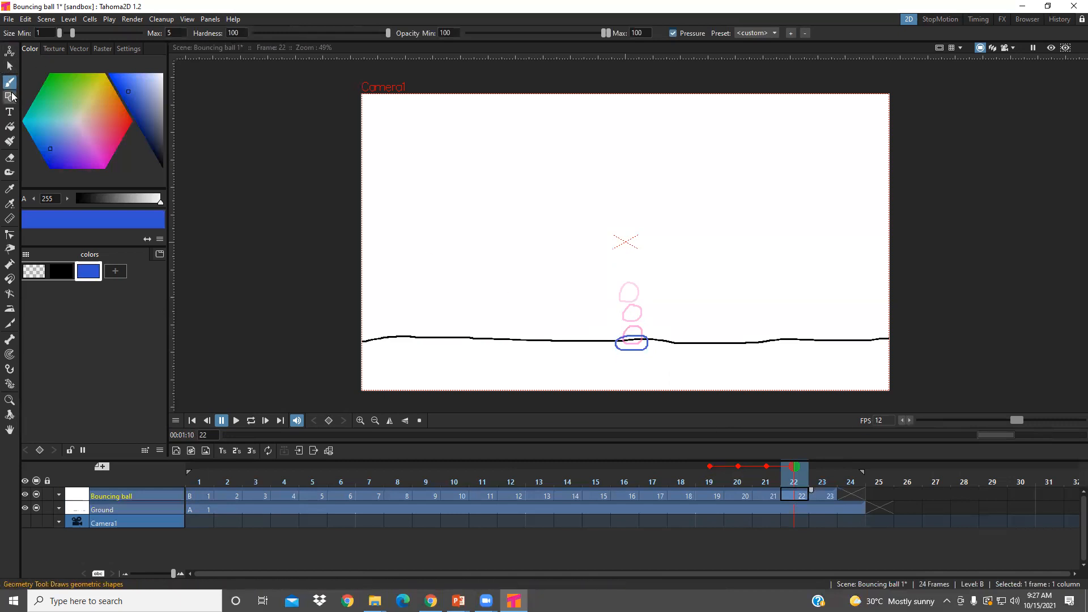
pyautogui.click(9, 66)
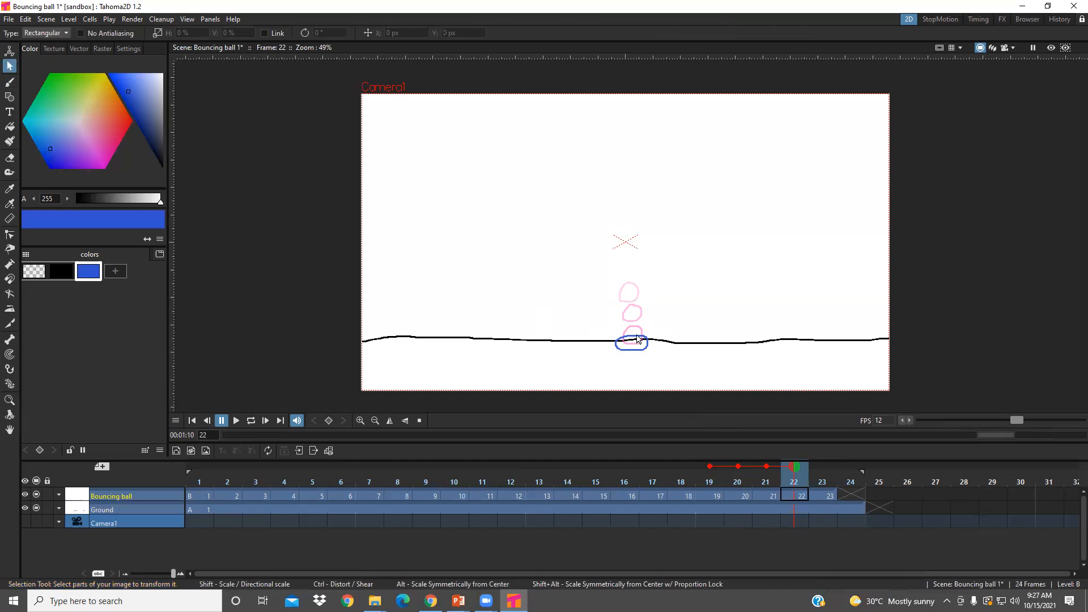
pyautogui.moveTo(658, 352); pyautogui.dragTo(635, 318)
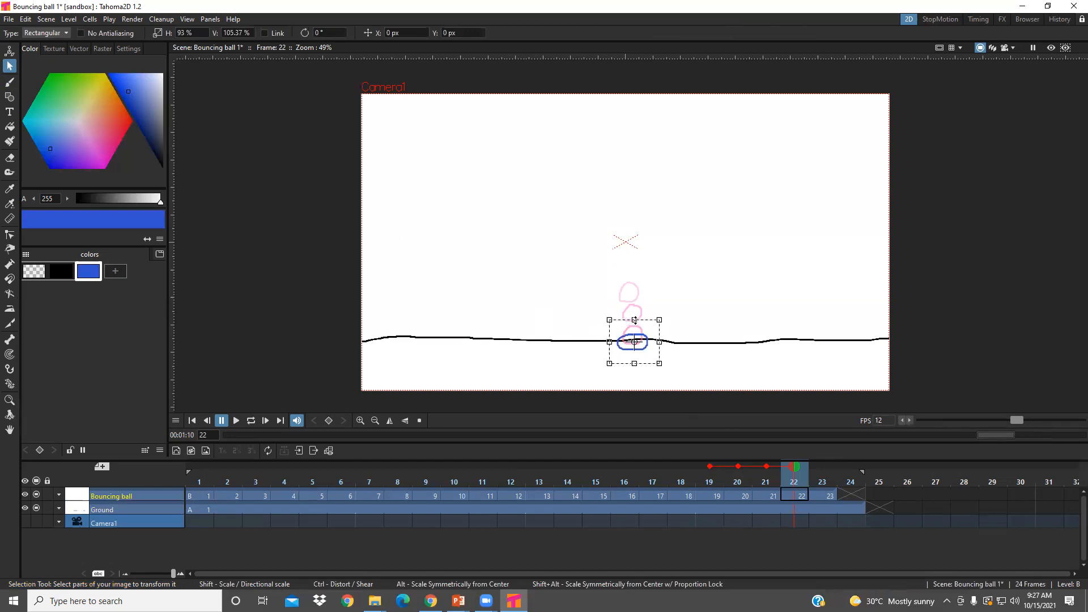
pyautogui.click(688, 304)
# - Brush a small round ball slightly above and to the right of frame 23's on frame 24 of Bouncing ball
pyautogui.click(828, 497)
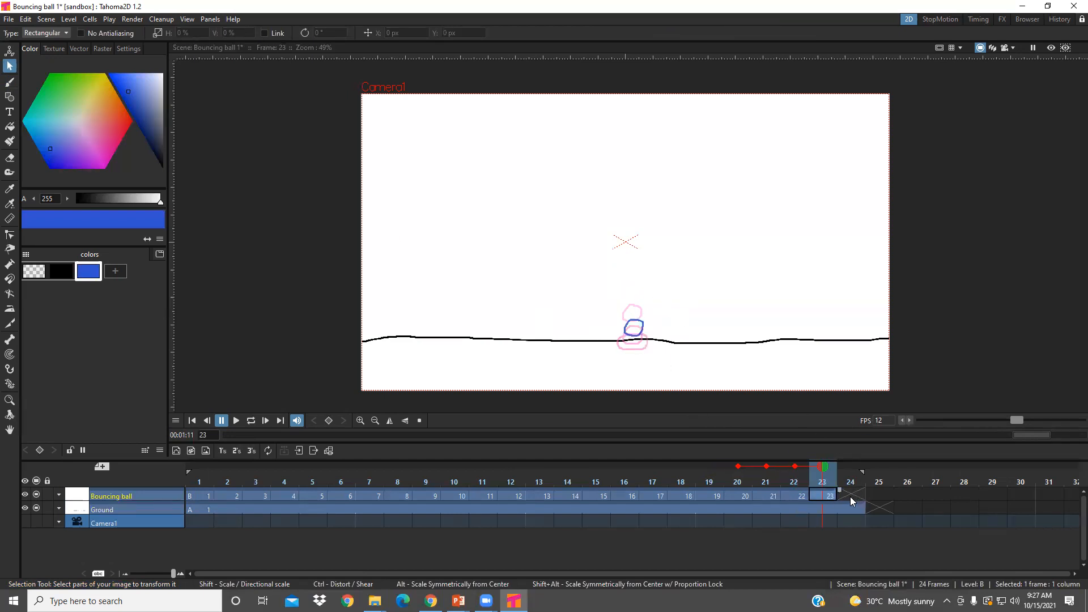
pyautogui.click(850, 495)
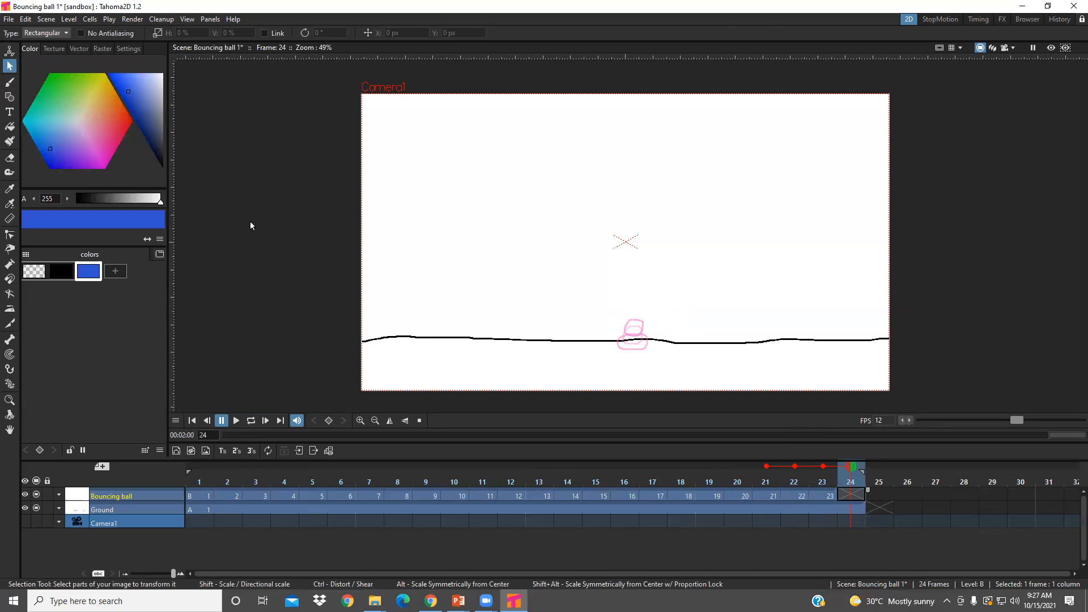
pyautogui.click(9, 82)
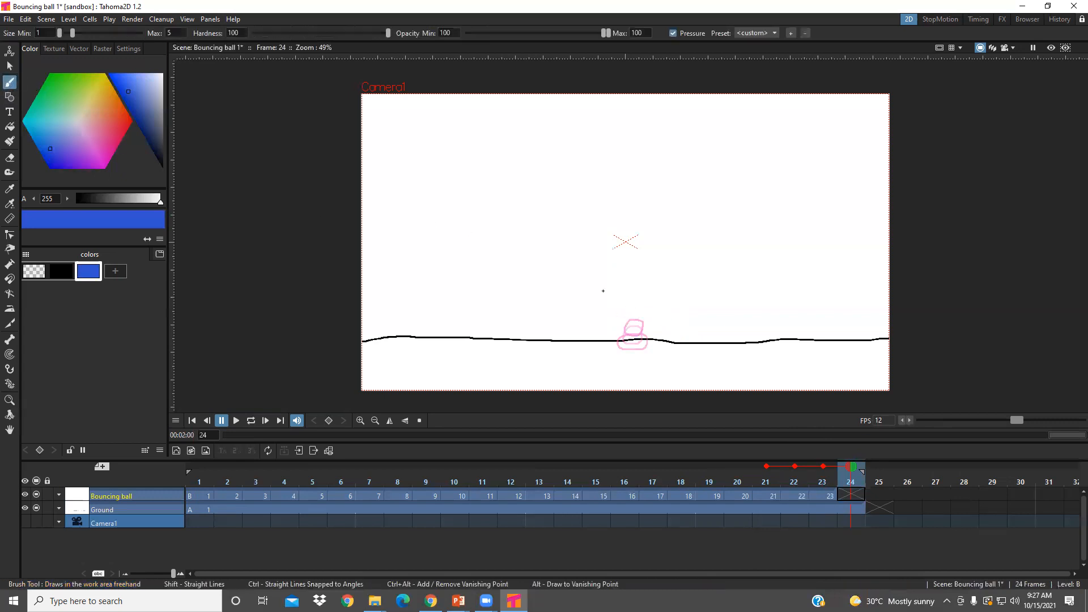
pyautogui.click(635, 311)
pyautogui.moveTo(630, 322)
pyautogui.mouseDown()
pyautogui.moveTo(646, 324)
pyautogui.moveTo(644, 314)
pyautogui.mouseUp()
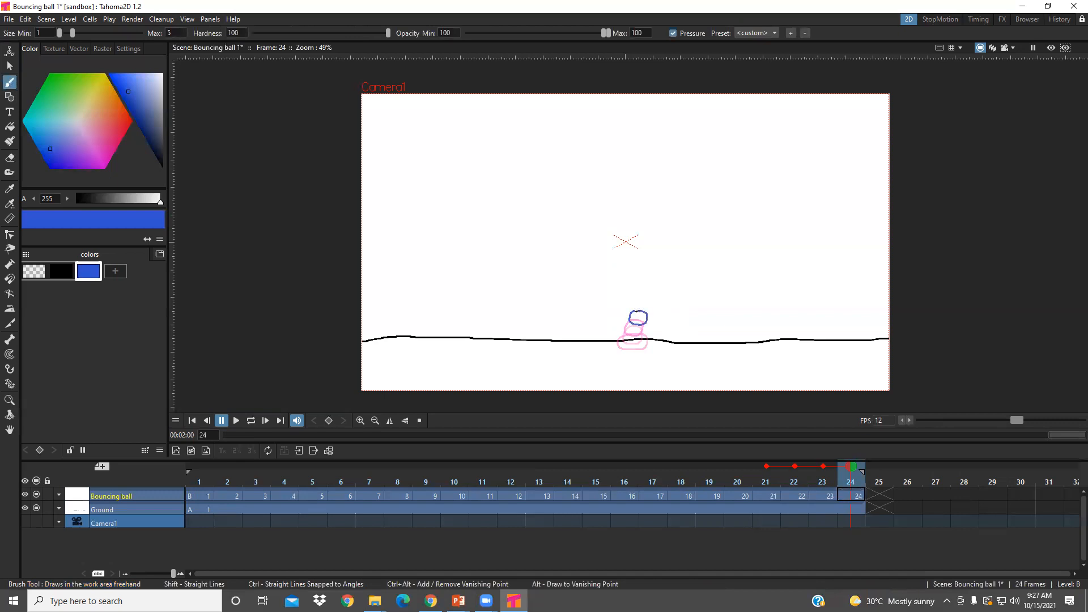
# - Extend the Ground layer's drawing through frame 27 and brush a smaller ball slightly down and right of frame 24's on frame 25
pyautogui.click(864, 508)
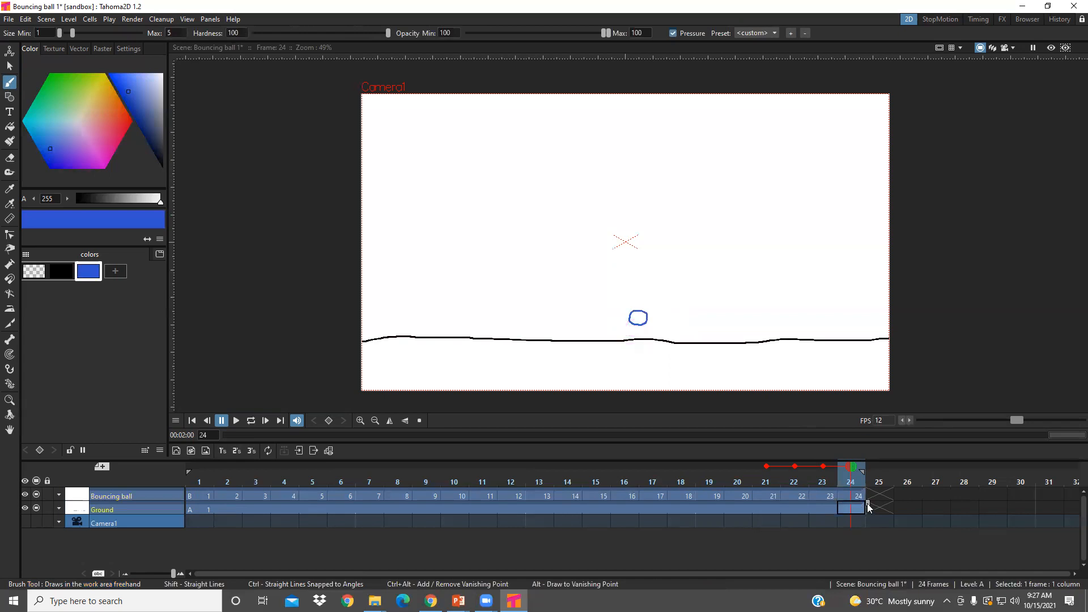
pyautogui.moveTo(867, 506); pyautogui.dragTo(960, 504)
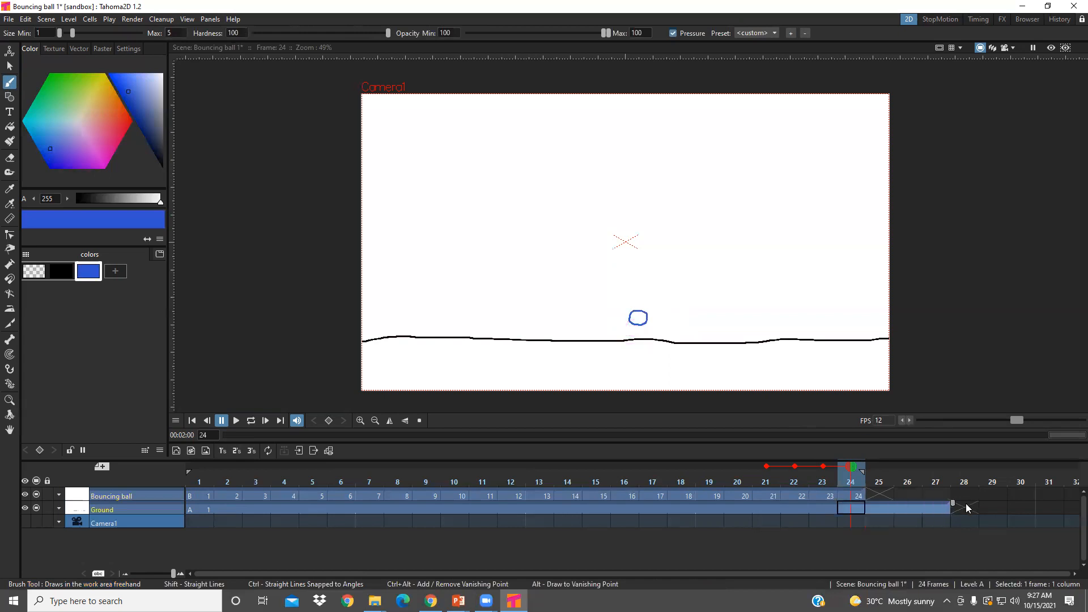
pyautogui.click(883, 496)
pyautogui.moveTo(645, 315); pyautogui.dragTo(636, 322)
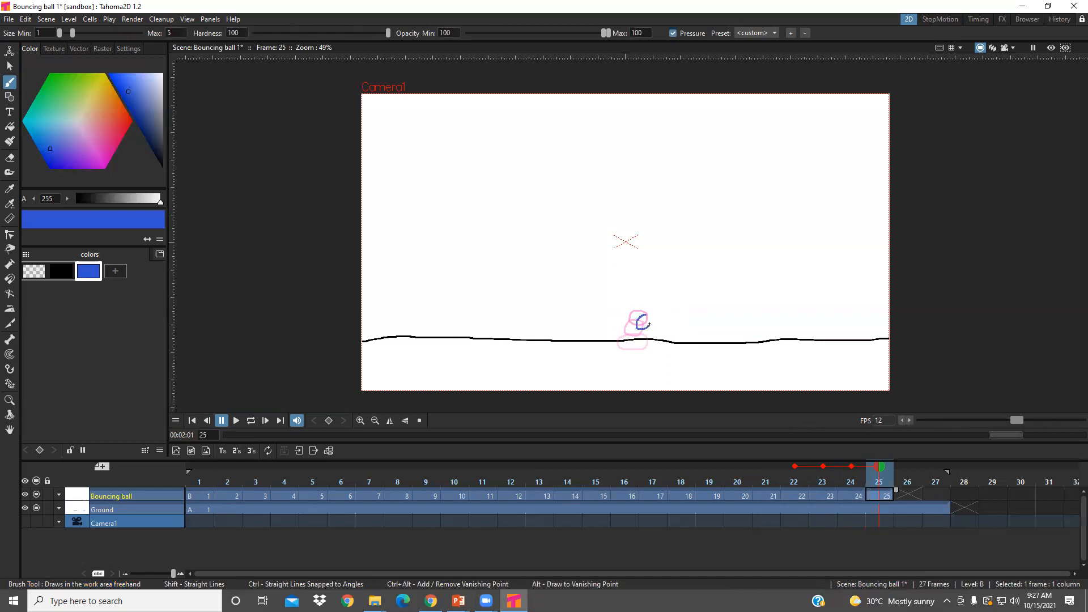
# - Brush a small ball resting on the ground line in frame 26 and a small upright oval slightly lower in frame 27
pyautogui.click(910, 495)
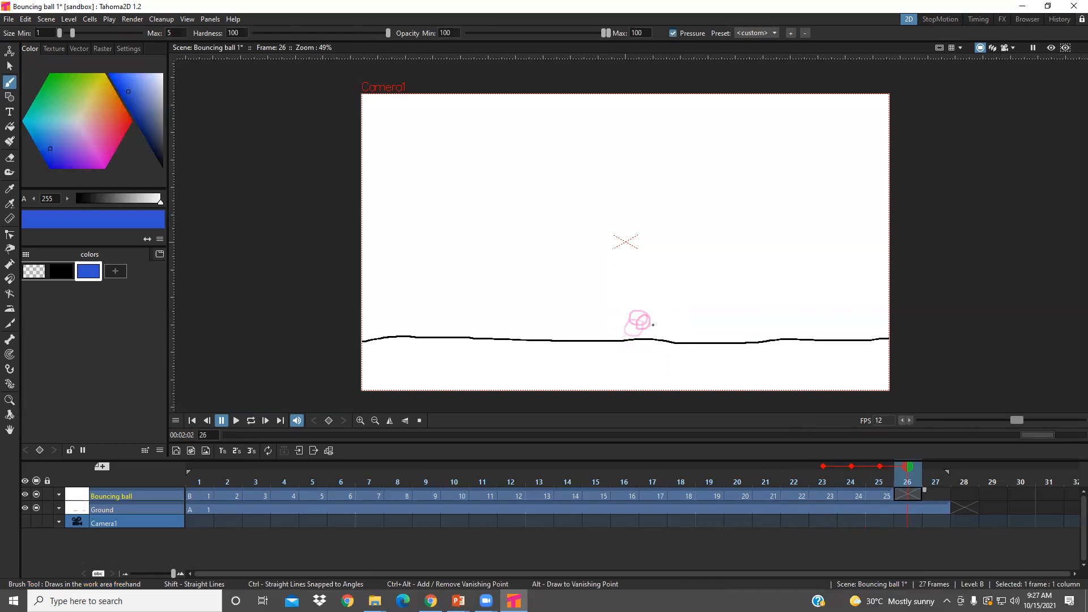
pyautogui.moveTo(652, 326); pyautogui.dragTo(655, 328)
pyautogui.click(933, 495)
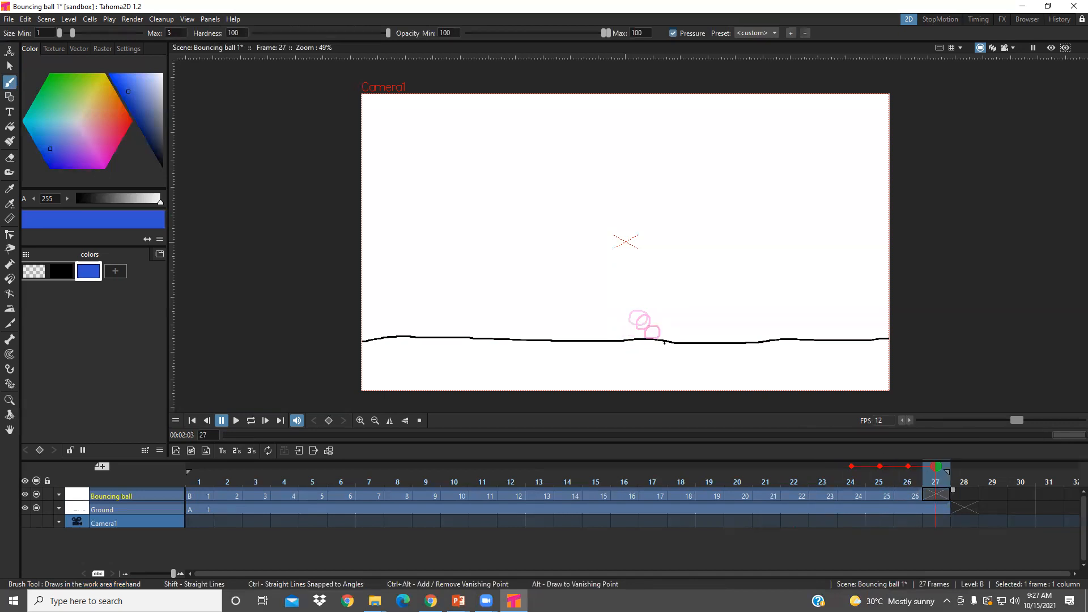
pyautogui.moveTo(658, 339)
pyautogui.mouseDown()
pyautogui.moveTo(651, 349)
pyautogui.moveTo(663, 341)
pyautogui.mouseUp()
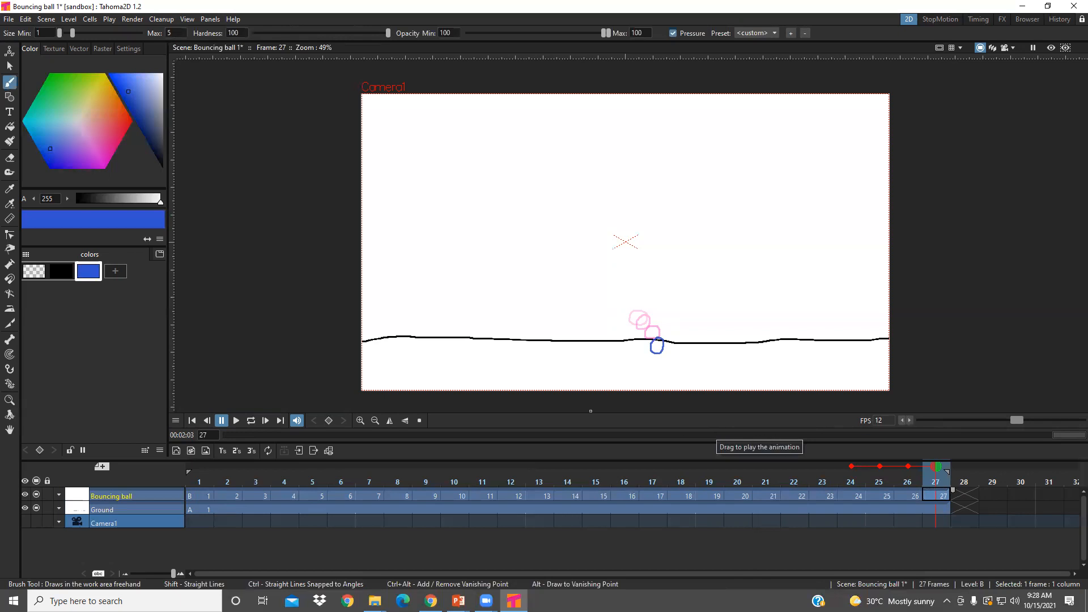
# - Play the animation once, replay it in a loop, and stop playback
pyautogui.click(236, 420)
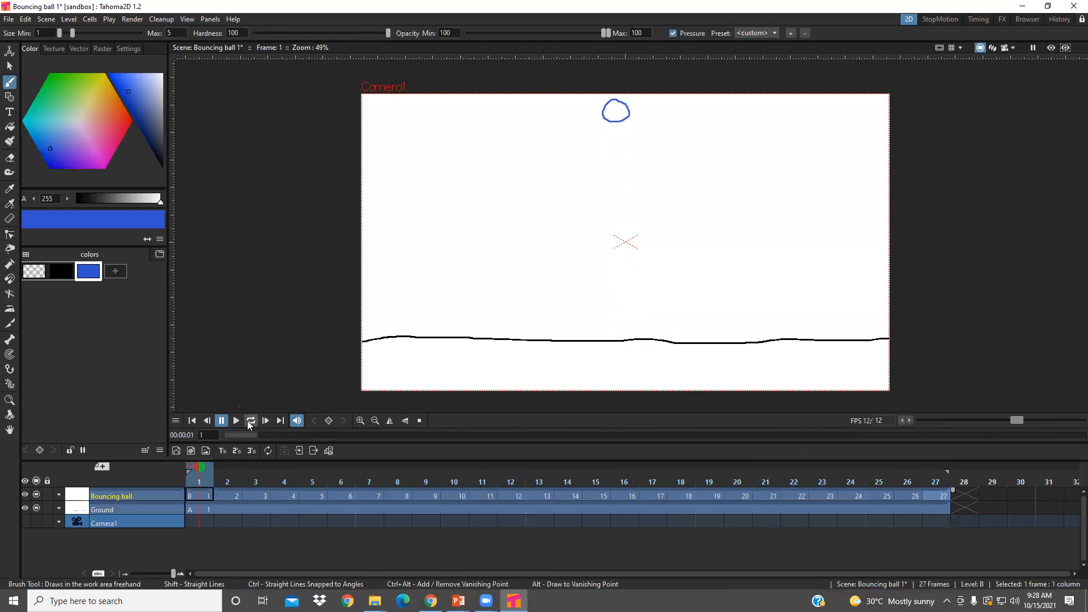
pyautogui.click(249, 421)
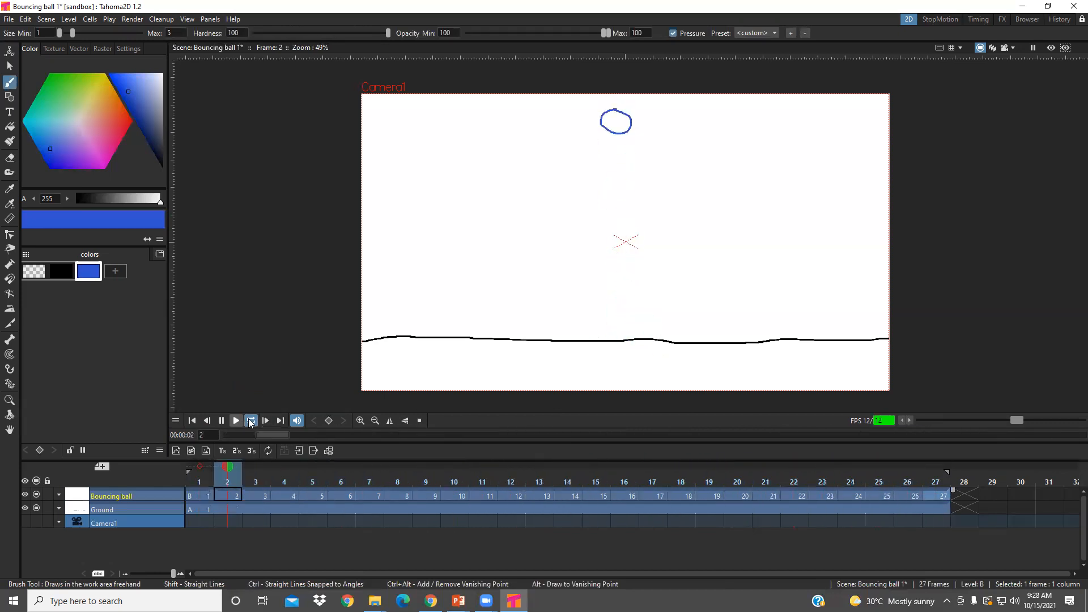
pyautogui.click(221, 420)
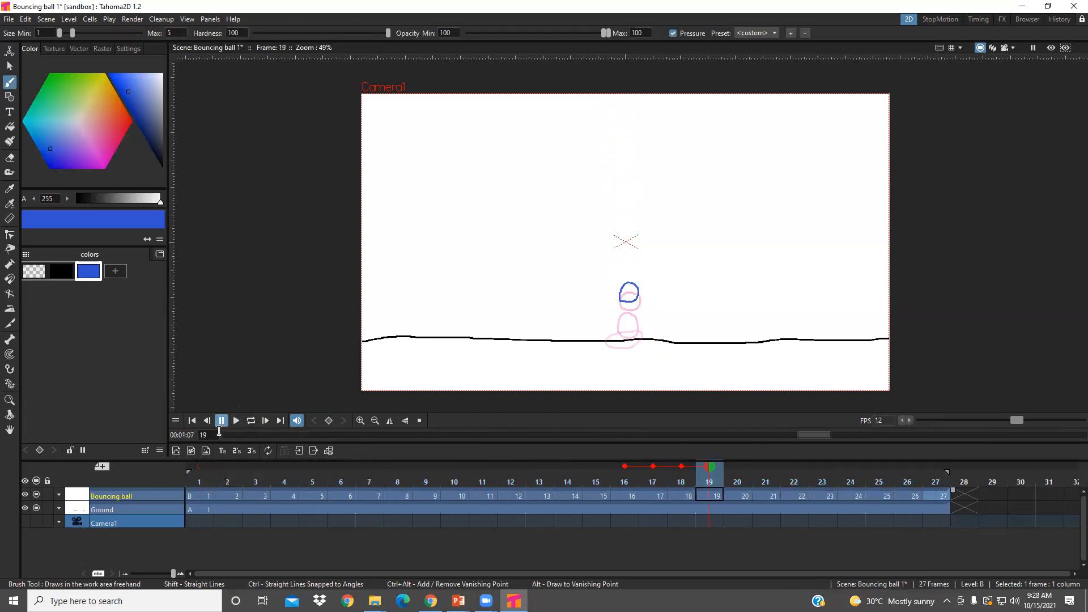
# - On frame 3 of Bouncing ball, turn on onion skins for the following frames 4, 5 and 6
pyautogui.click(196, 497)
pyautogui.click(220, 496)
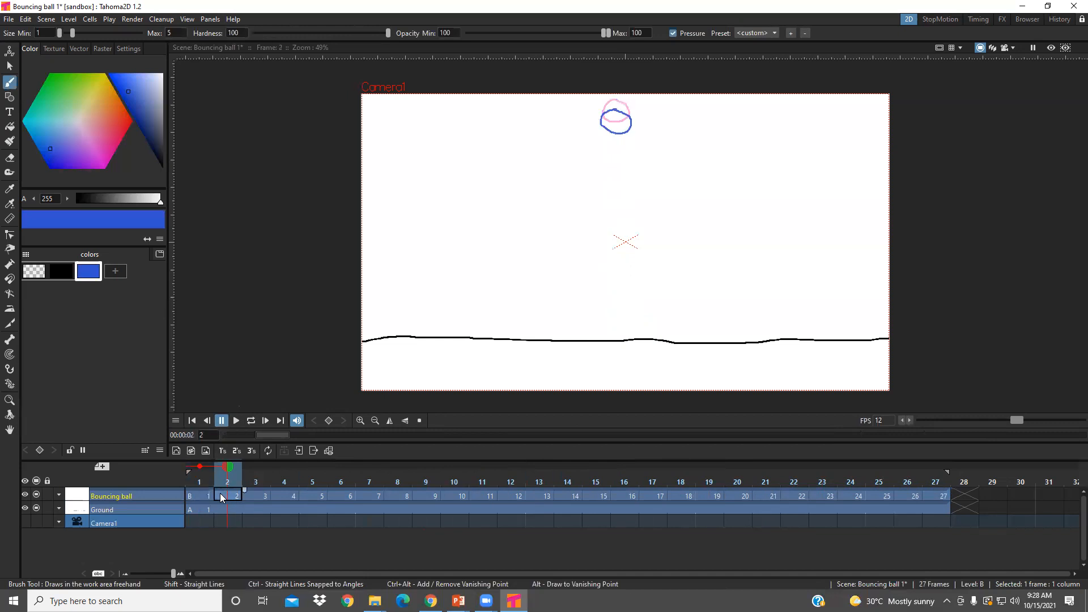
pyautogui.click(249, 493)
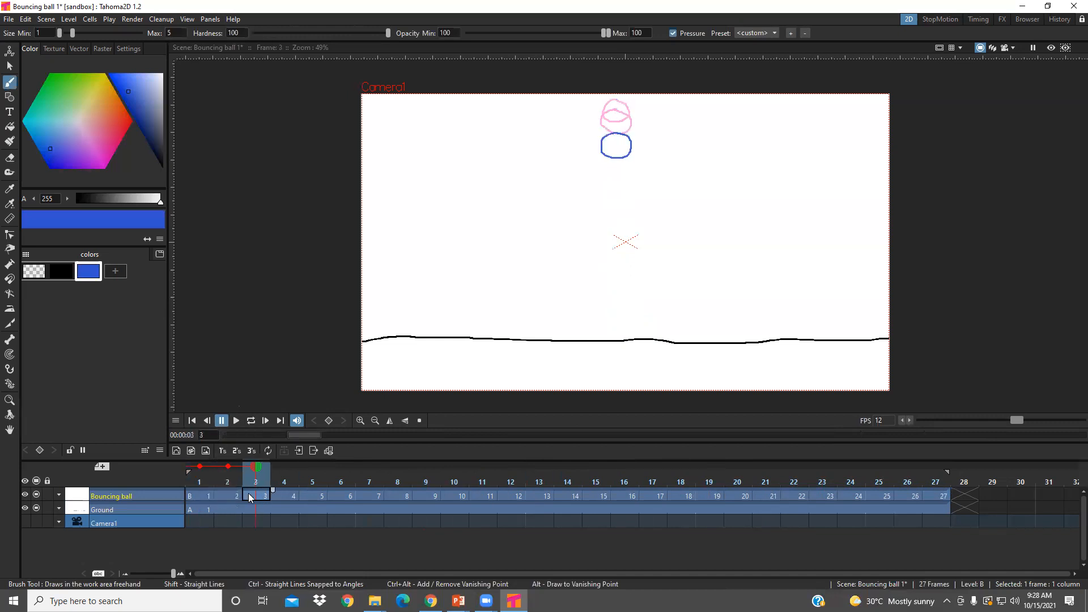
pyautogui.click(284, 467)
pyautogui.click(312, 467)
pyautogui.click(341, 467)
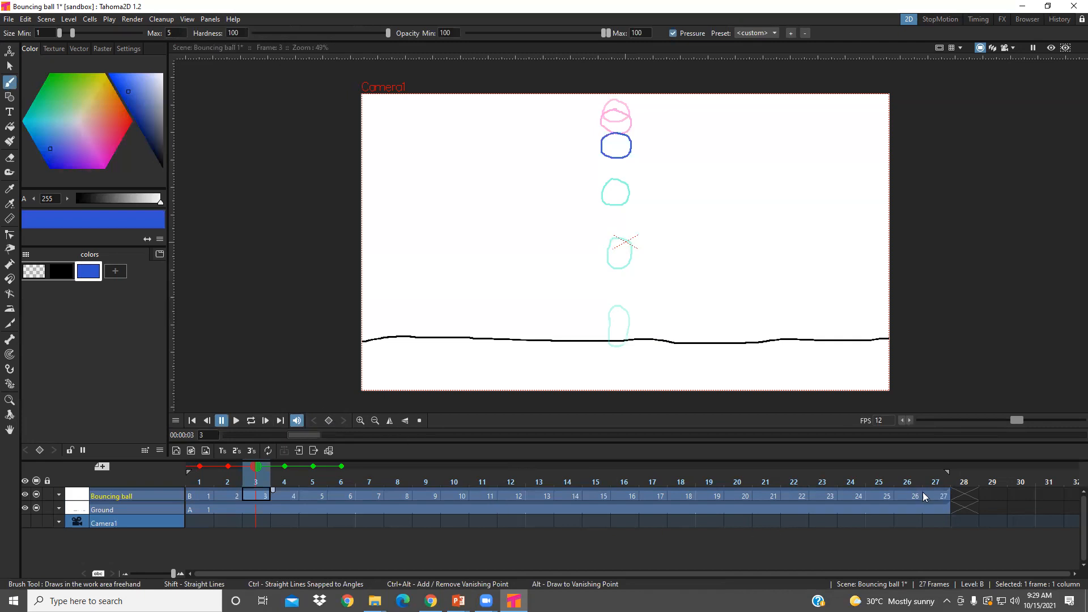
# - Return to frame 27 of Bouncing ball and save the scene with all its levels
pyautogui.click(931, 493)
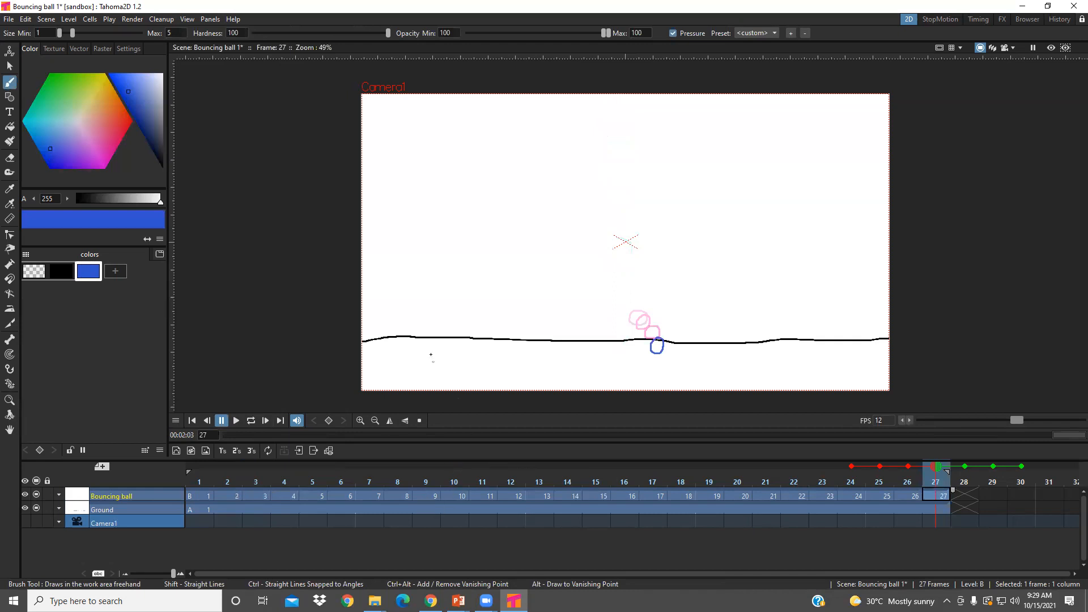
pyautogui.click(9, 20)
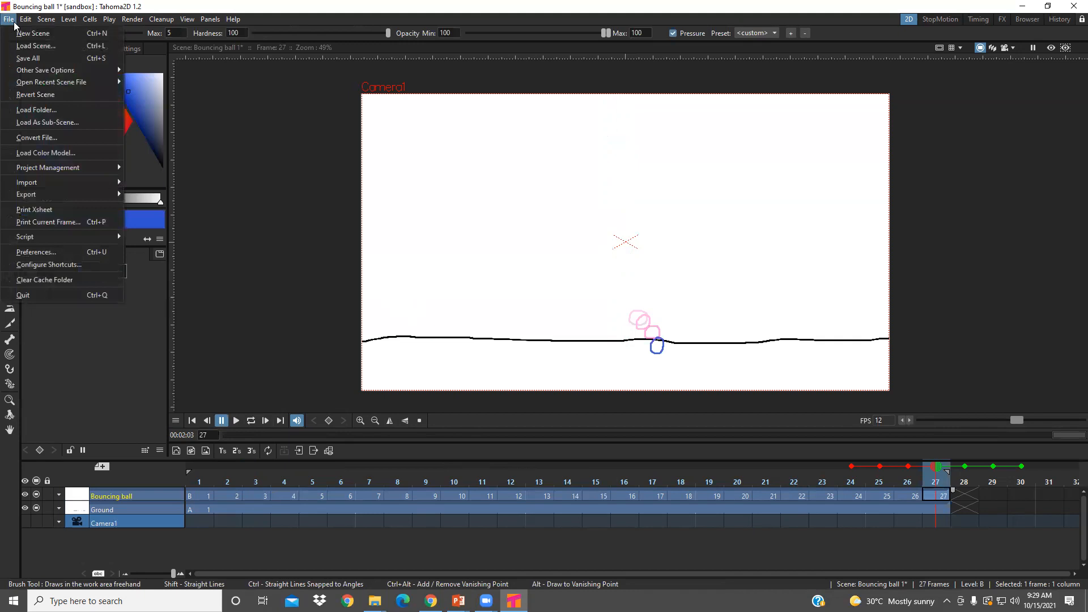
pyautogui.click(22, 59)
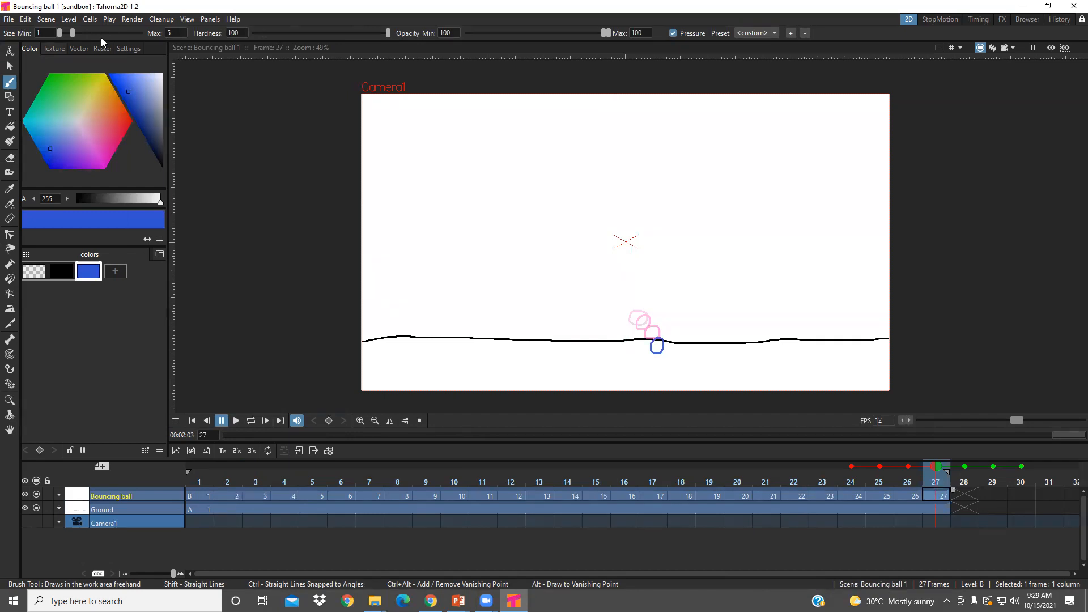
# - Set the output format of the Bouncing ball 1 scene to mp4 and render it
pyautogui.click(134, 20)
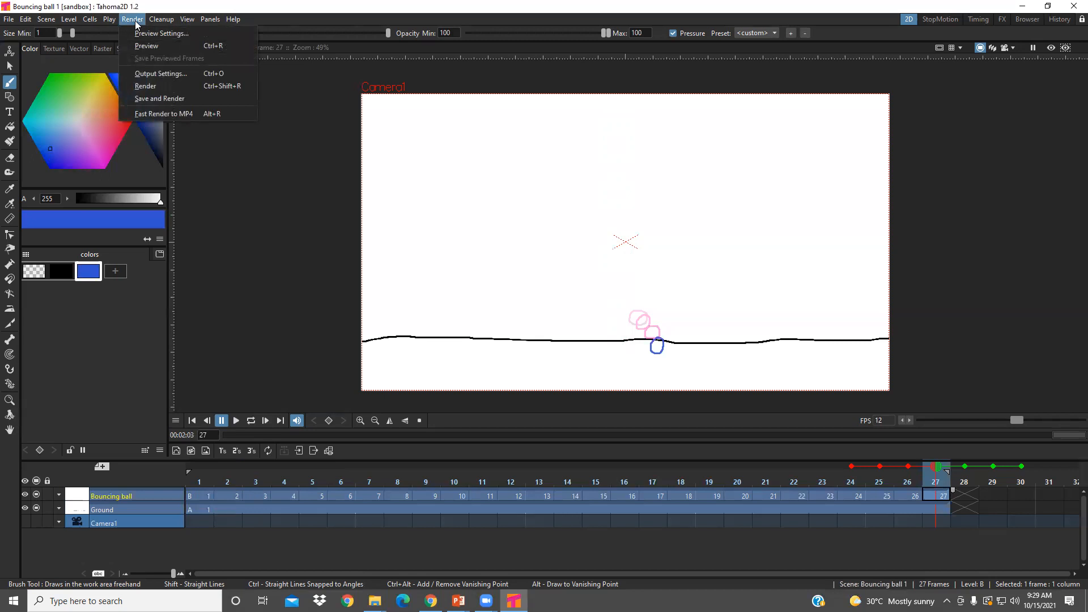
pyautogui.click(167, 74)
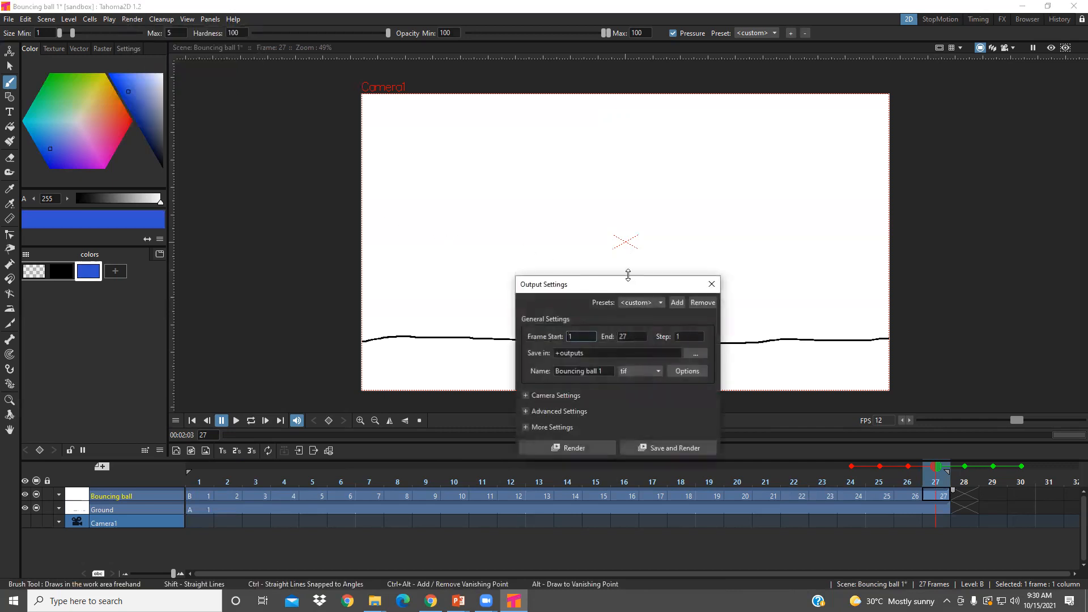
pyautogui.moveTo(627, 275); pyautogui.dragTo(632, 96)
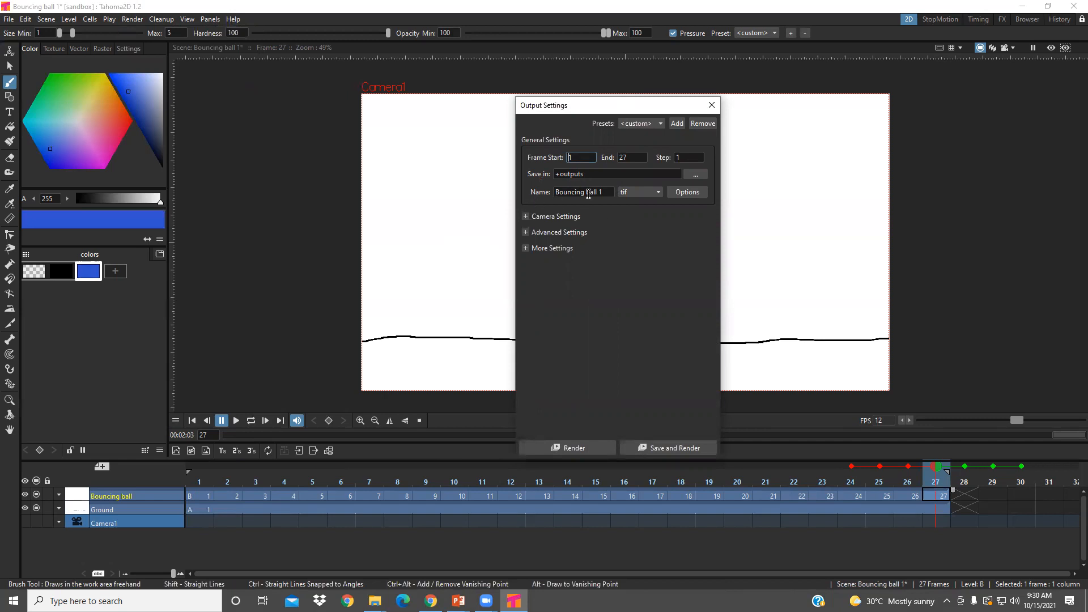
pyautogui.click(658, 194)
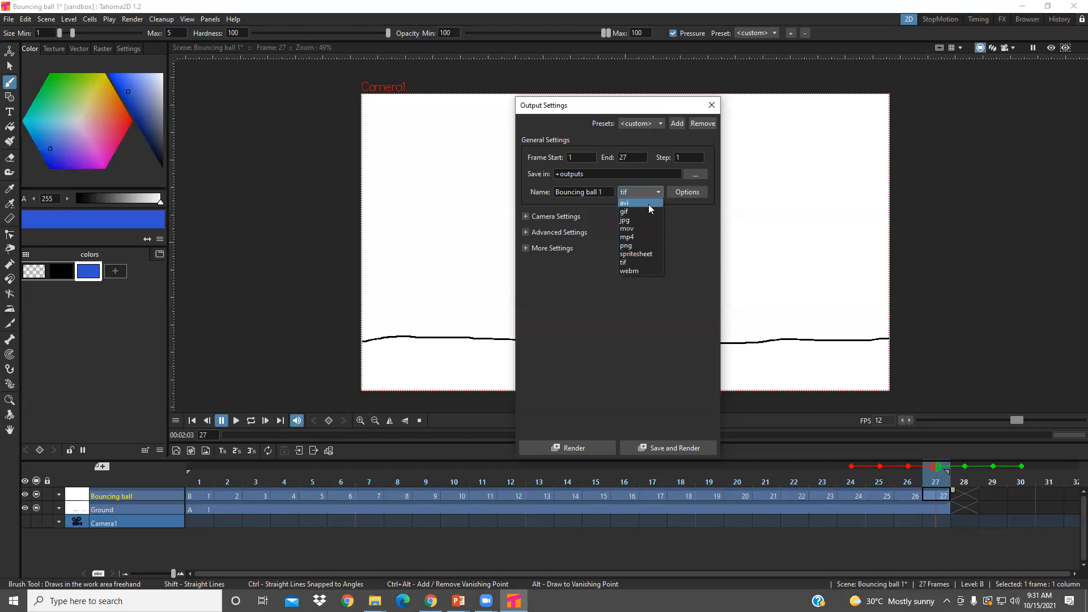
pyautogui.click(645, 237)
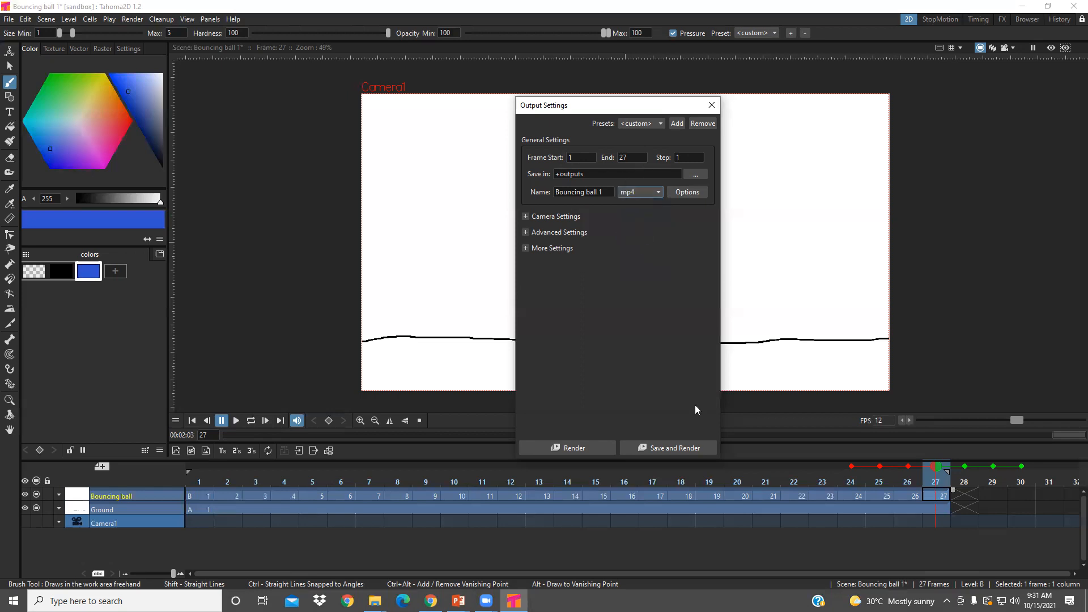
pyautogui.click(590, 445)
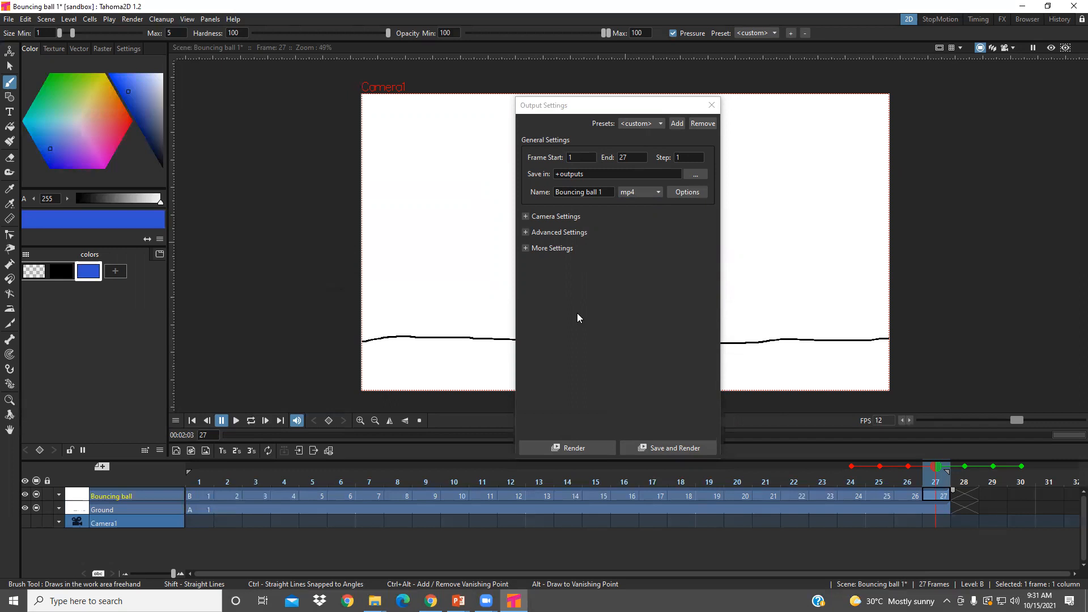
# - Look through the open windows for the rendered Bouncing ball 1 video
pyautogui.press('super+Tab')
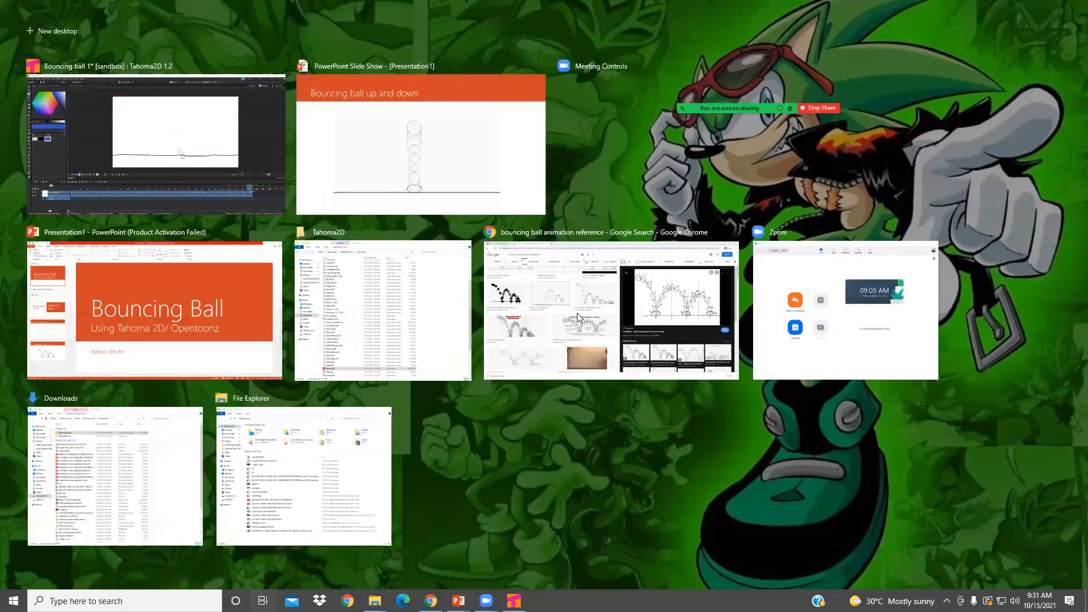
pyautogui.press('Escape')
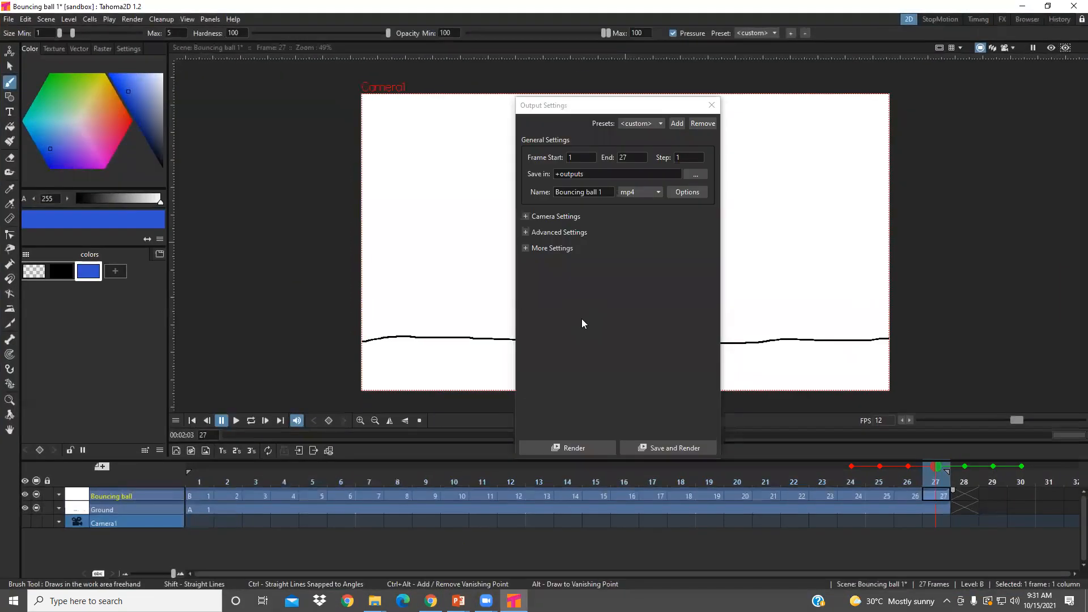
pyautogui.hotkey('alt', 'Tab')
pyautogui.hotkey('alt', 'Tab')
pyautogui.hotkey('alt', 'Tab')
pyautogui.hotkey('alt', 'Tab')
pyautogui.hotkey('alt', 'Tab')
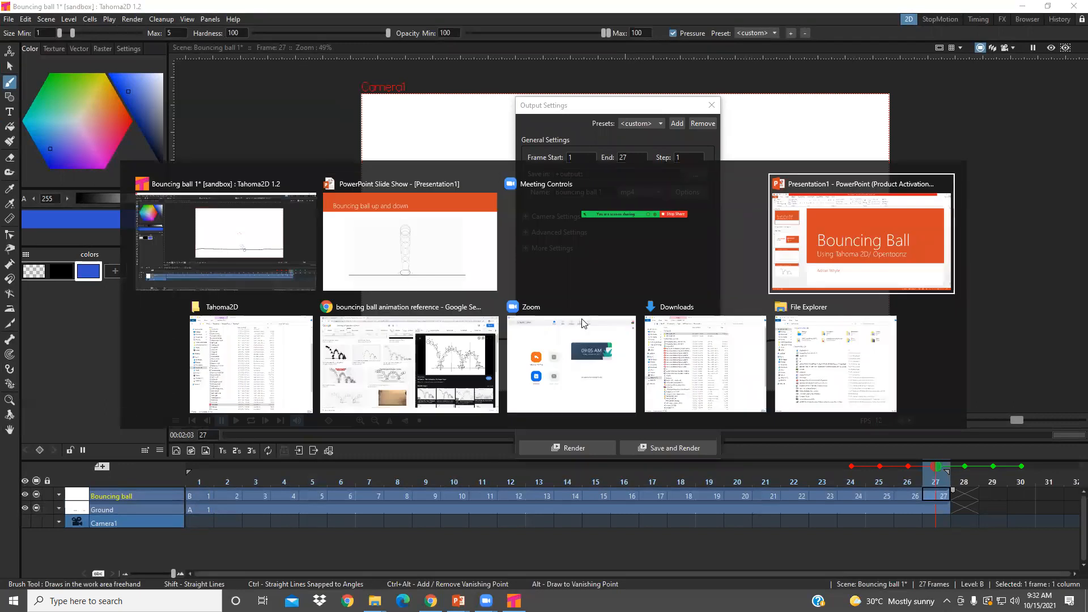
pyautogui.hotkey('alt', 'Tab')
pyautogui.hotkey('alt', 'Tab')
pyautogui.hotkey('alt', 'Tab')
pyautogui.hotkey('alt', 'Tab')
pyautogui.hotkey('alt', 'Tab')
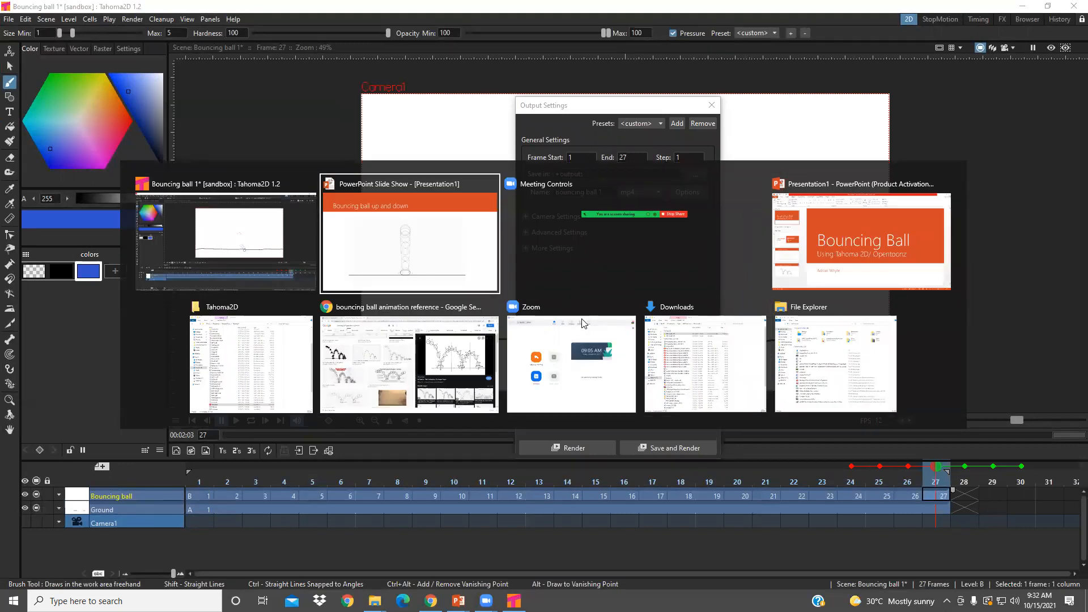